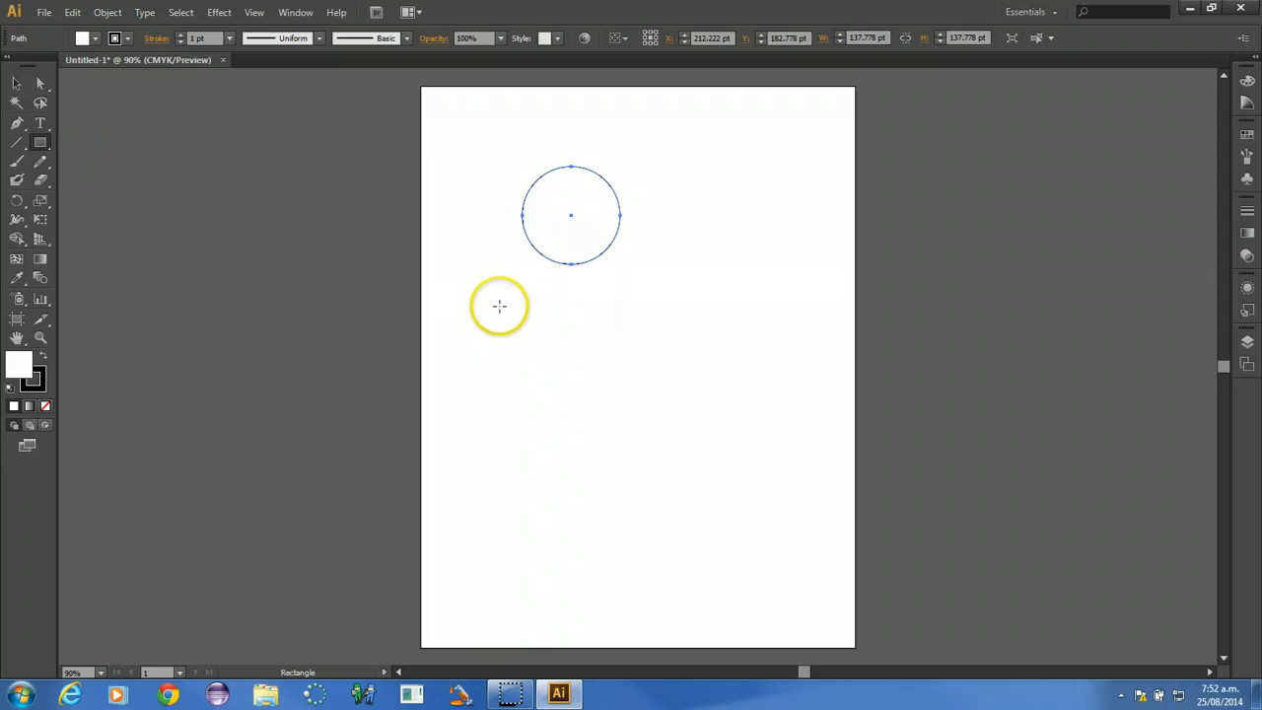
- Draw a square about 80 pt wide below the circle and move it onto the circle's lower edge, centred on the circle
left_click_drag(499, 294, 557, 350)
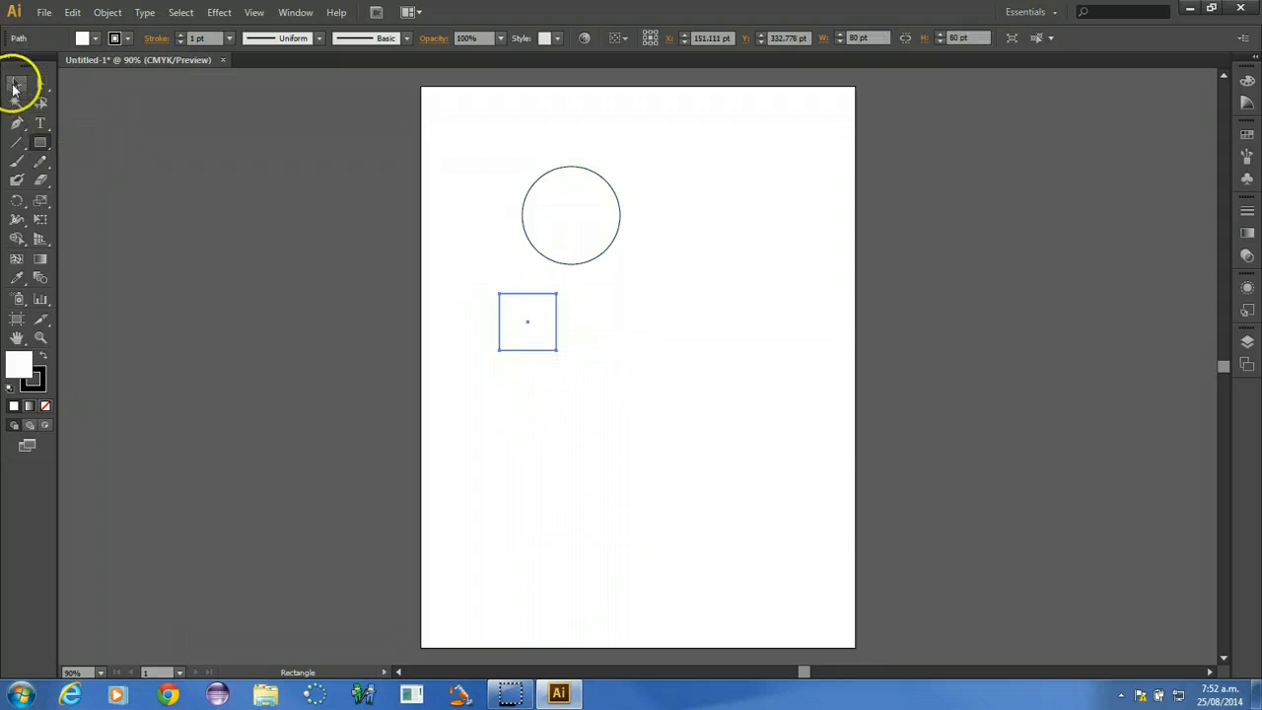
left_click(15, 85)
left_click(519, 314)
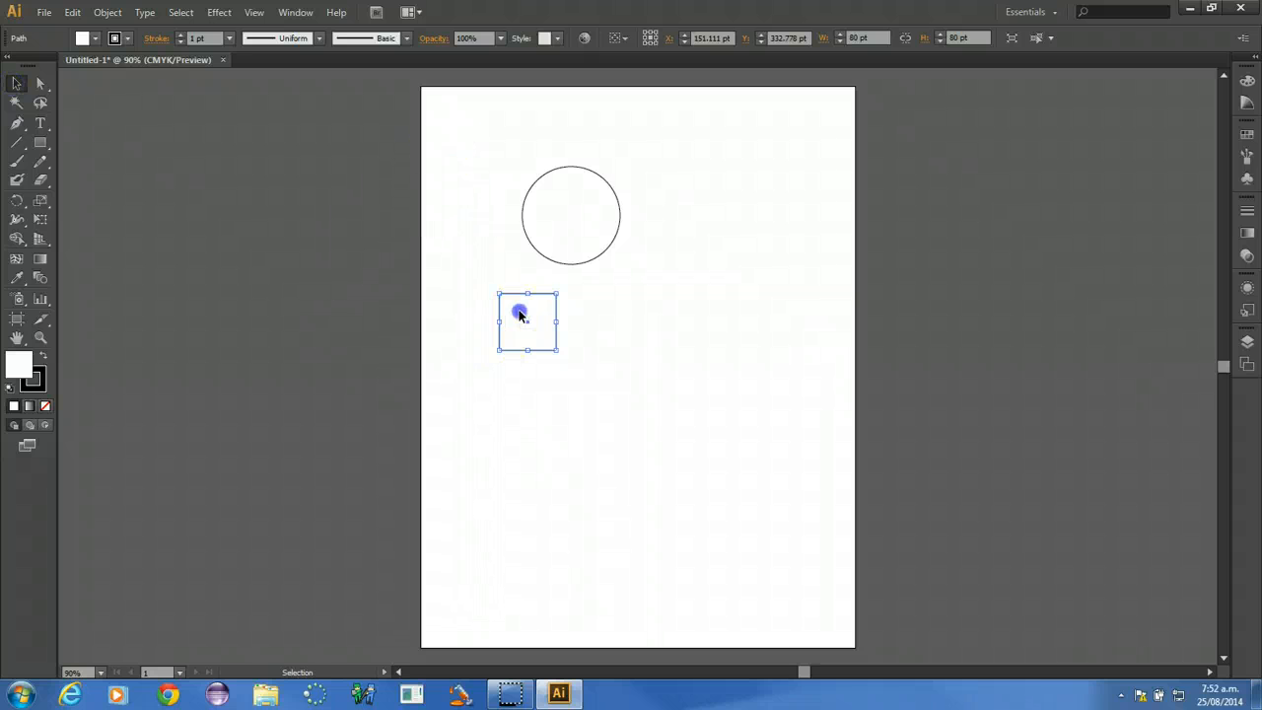
left_click_drag(520, 314, 563, 264)
left_click_drag(463, 141, 657, 337)
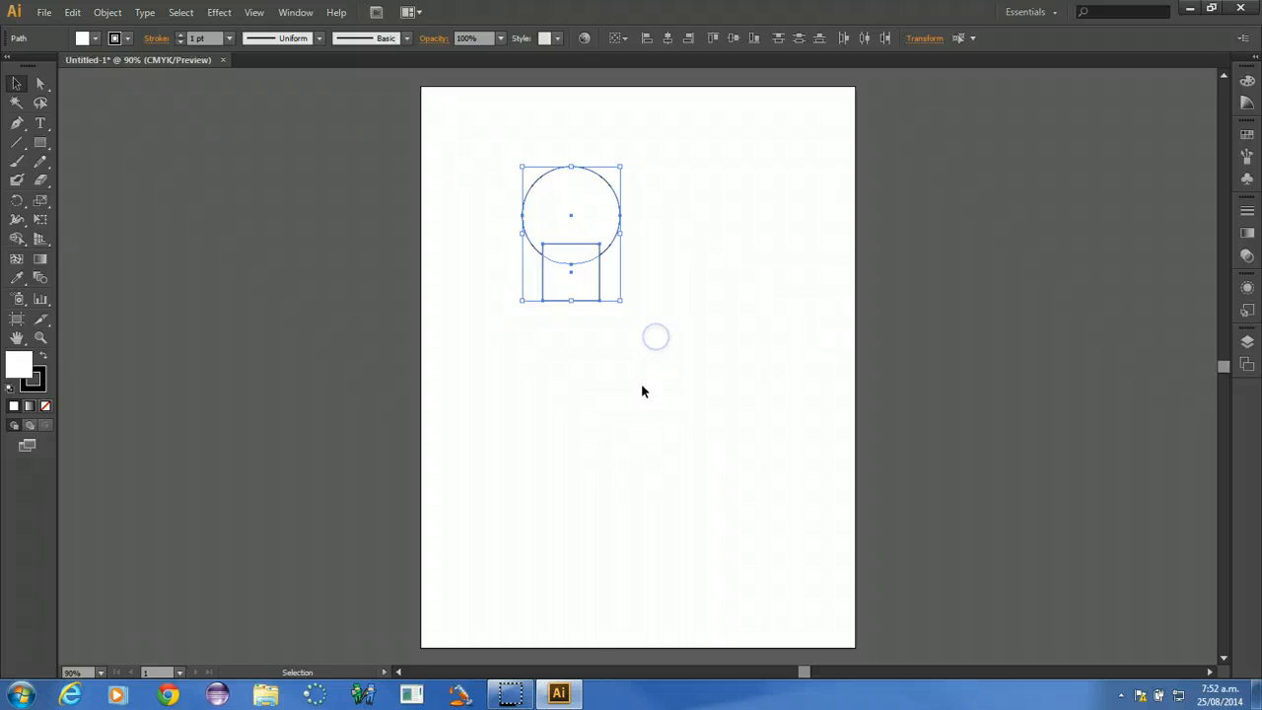
left_click(296, 14)
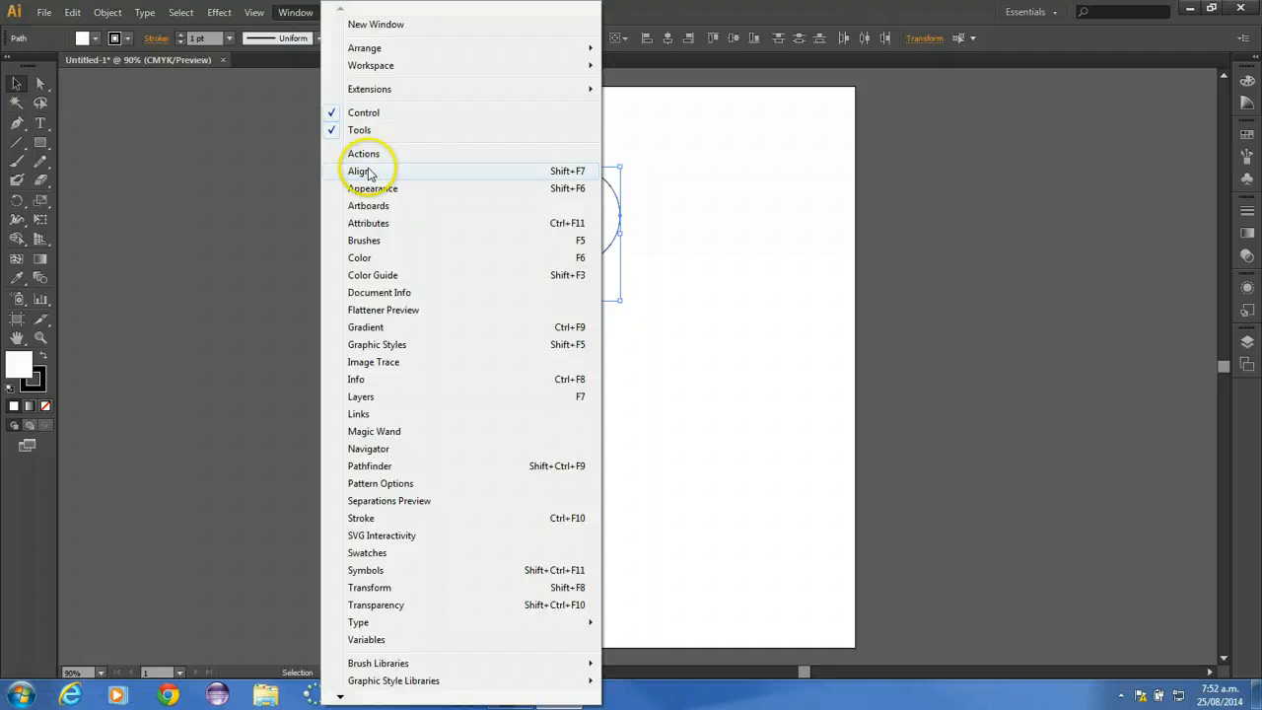
left_click(296, 13)
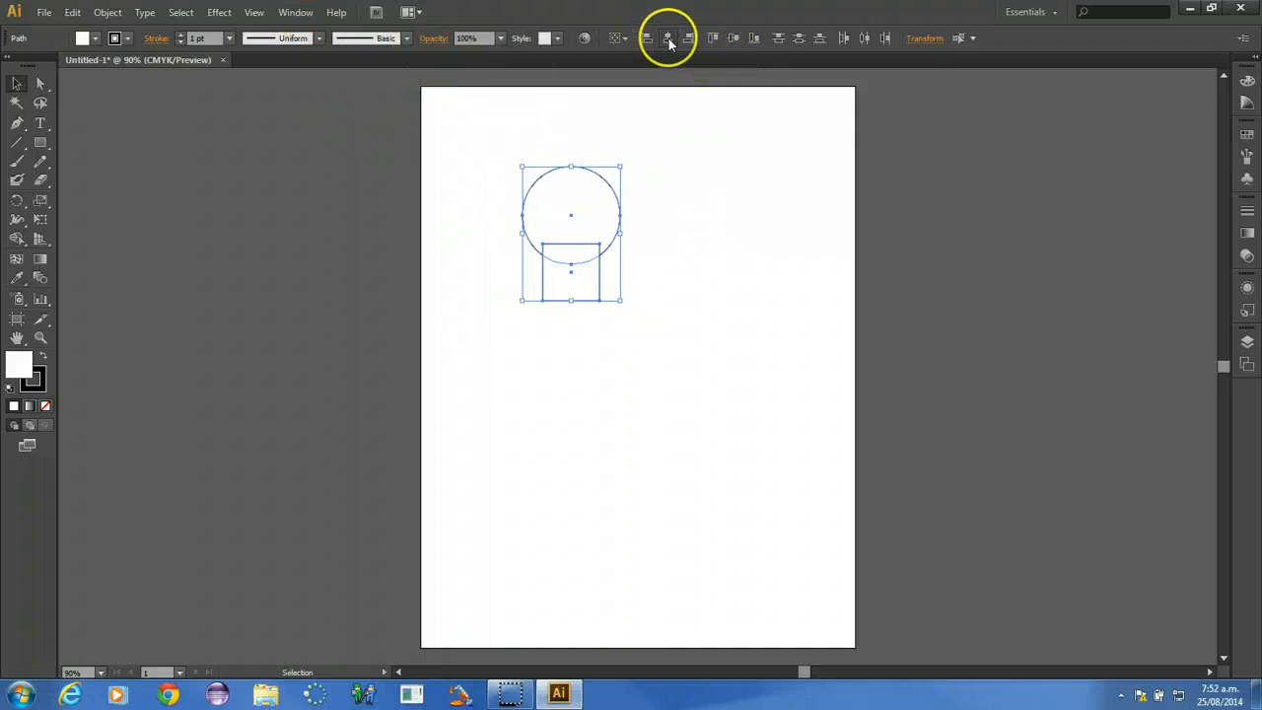
- Move the square down until it is clear of the circle, then deselect it
left_click(581, 365)
left_click_drag(566, 293, 582, 366)
left_click(513, 339)
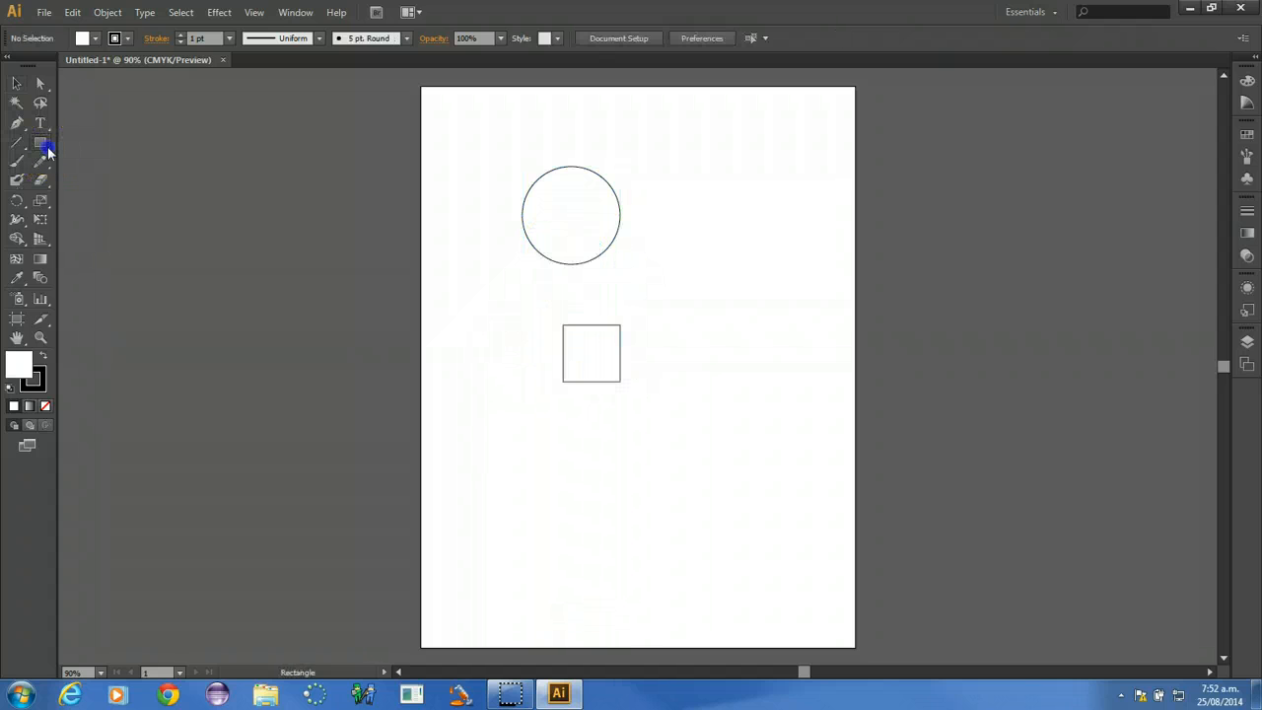
- Draw a tall pill-shaped rounded rectangle about 32 by 61 pt beside the square
left_click_drag(45, 147, 89, 160)
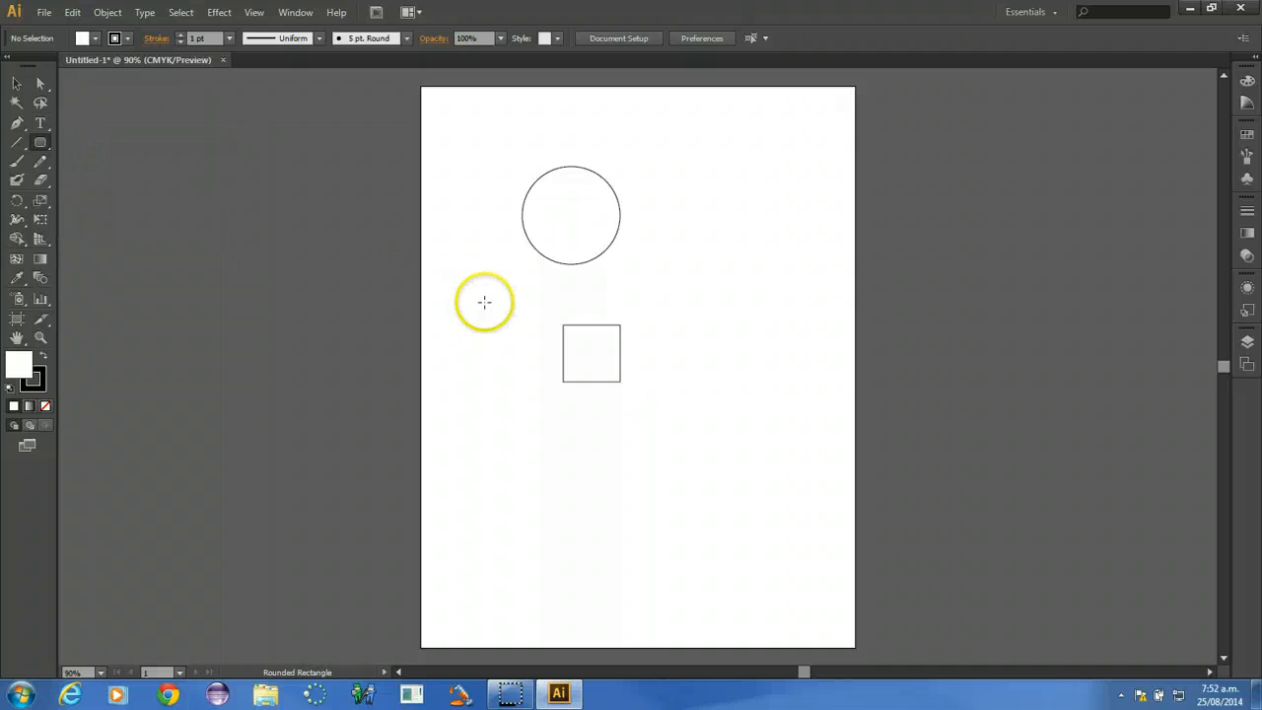
left_click_drag(485, 302, 510, 348)
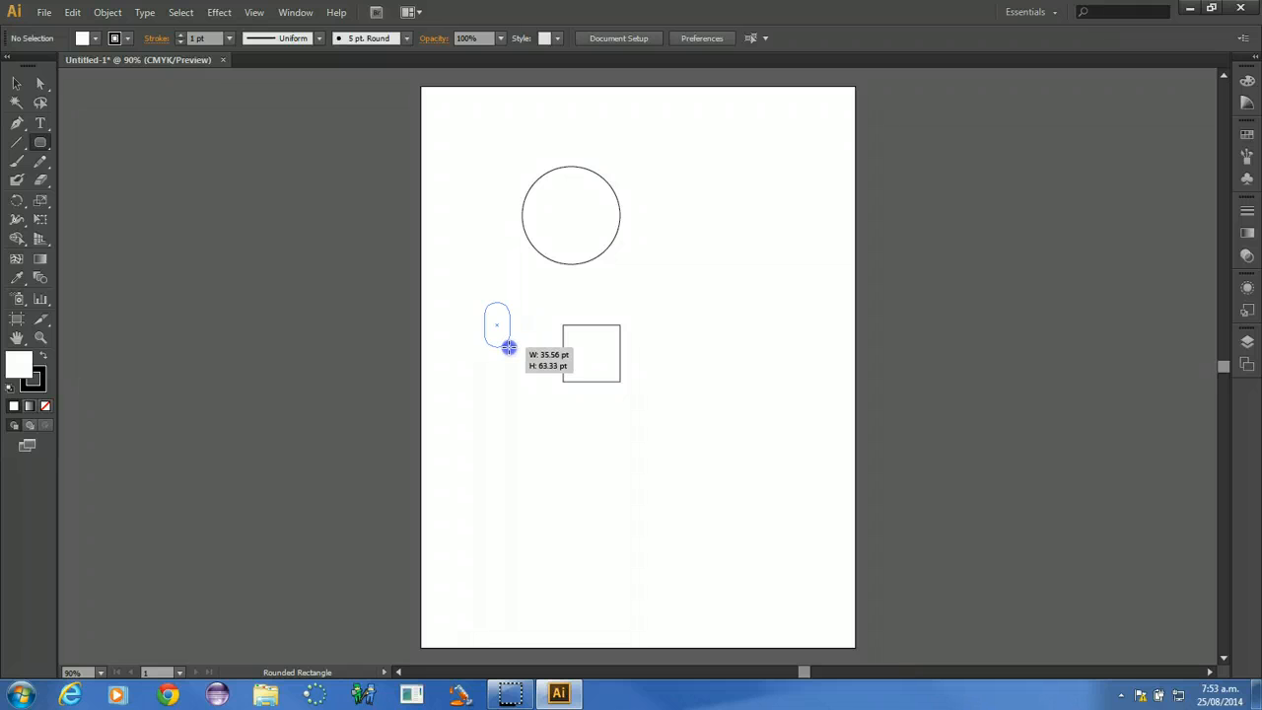
mouse_move(509, 348)
left_mouse_down()
mouse_move(527, 363)
mouse_move(507, 346)
left_mouse_up()
key("Left")
key("Right")
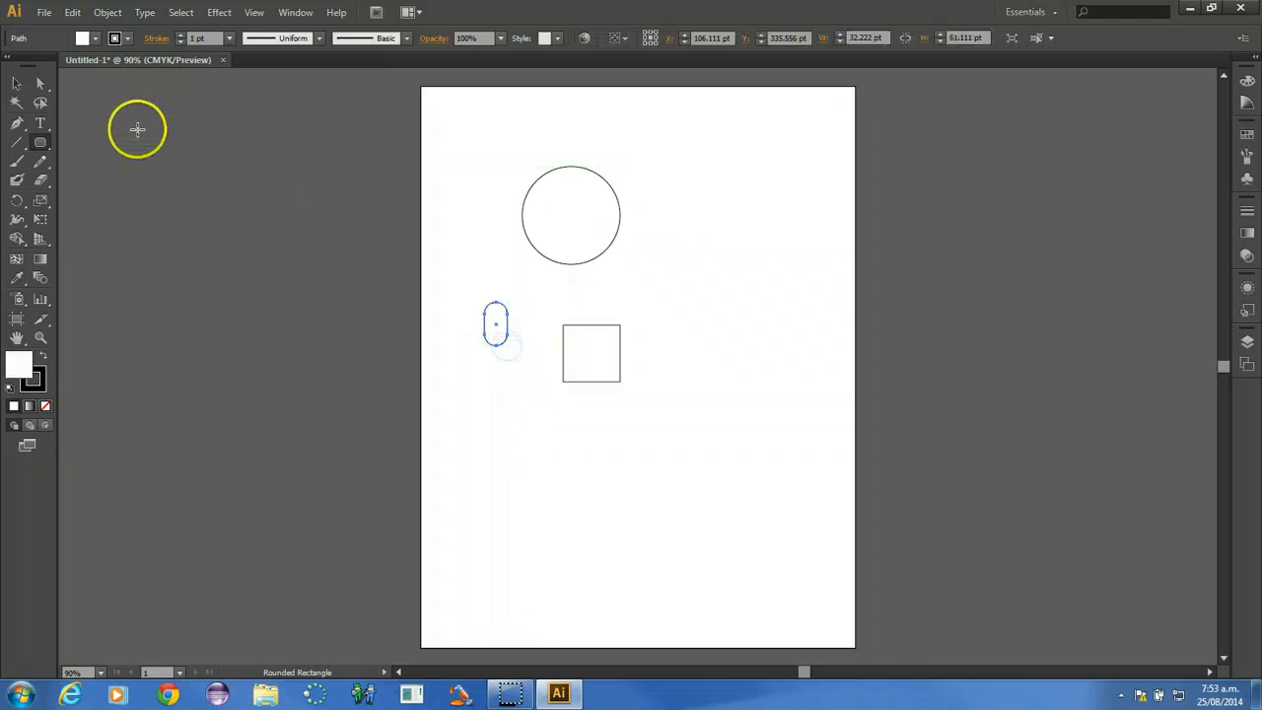
- Duplicate the rounded rectangle into four and place two of them as legs at the square's bottom corners
left_click(14, 82)
left_click(500, 317)
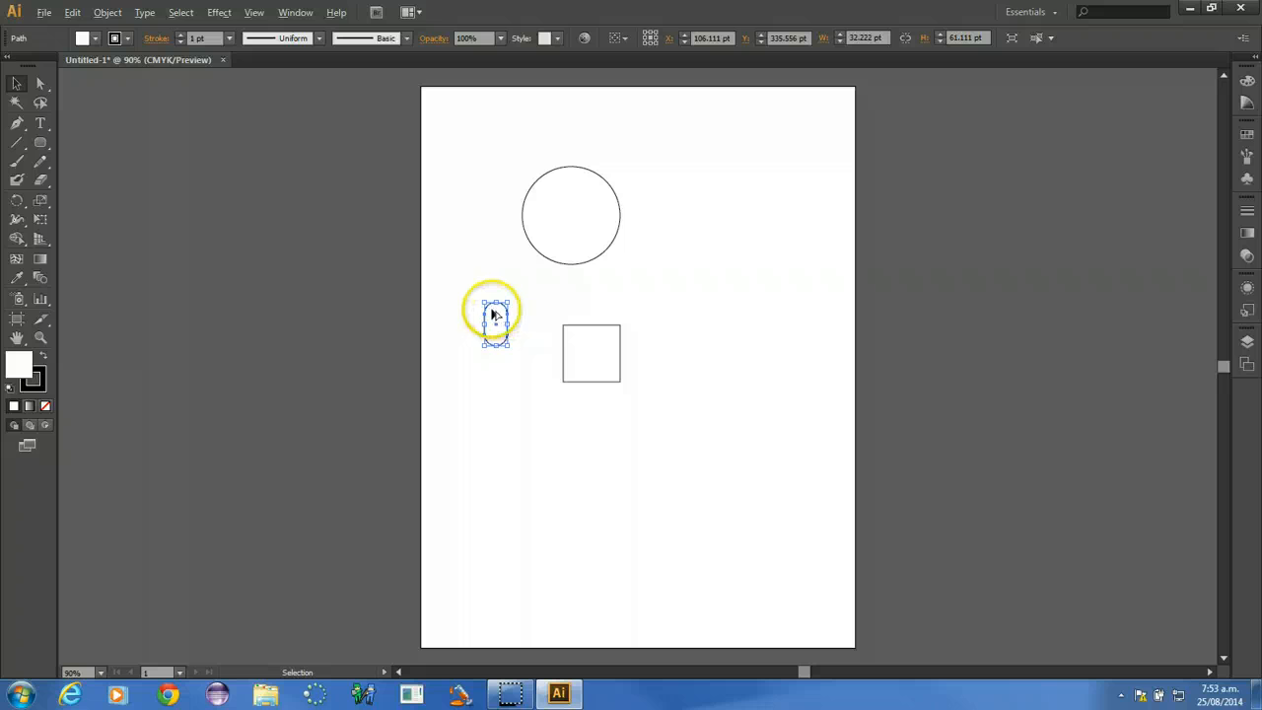
left_click_drag(495, 314, 577, 402)
left_click(529, 395)
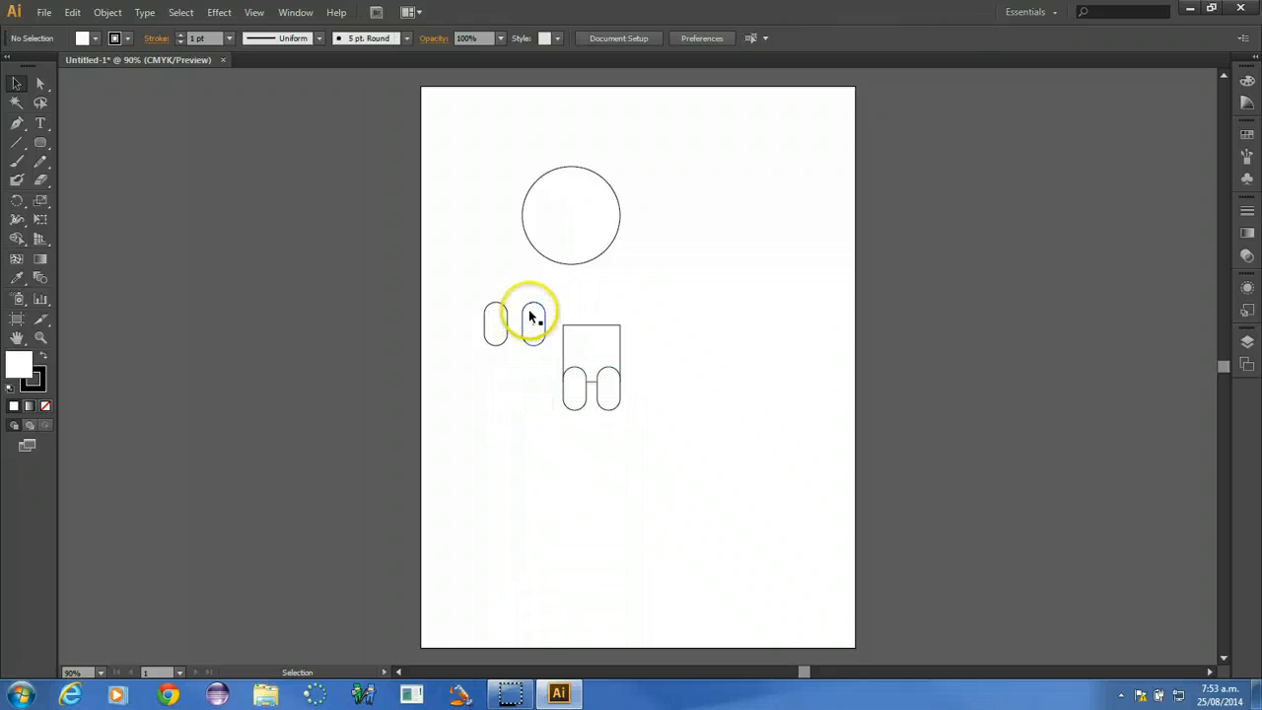
- Place the two remaining rounded rectangles at the square's upper corners and rotate them outward as arms
left_click_drag(529, 316, 624, 338)
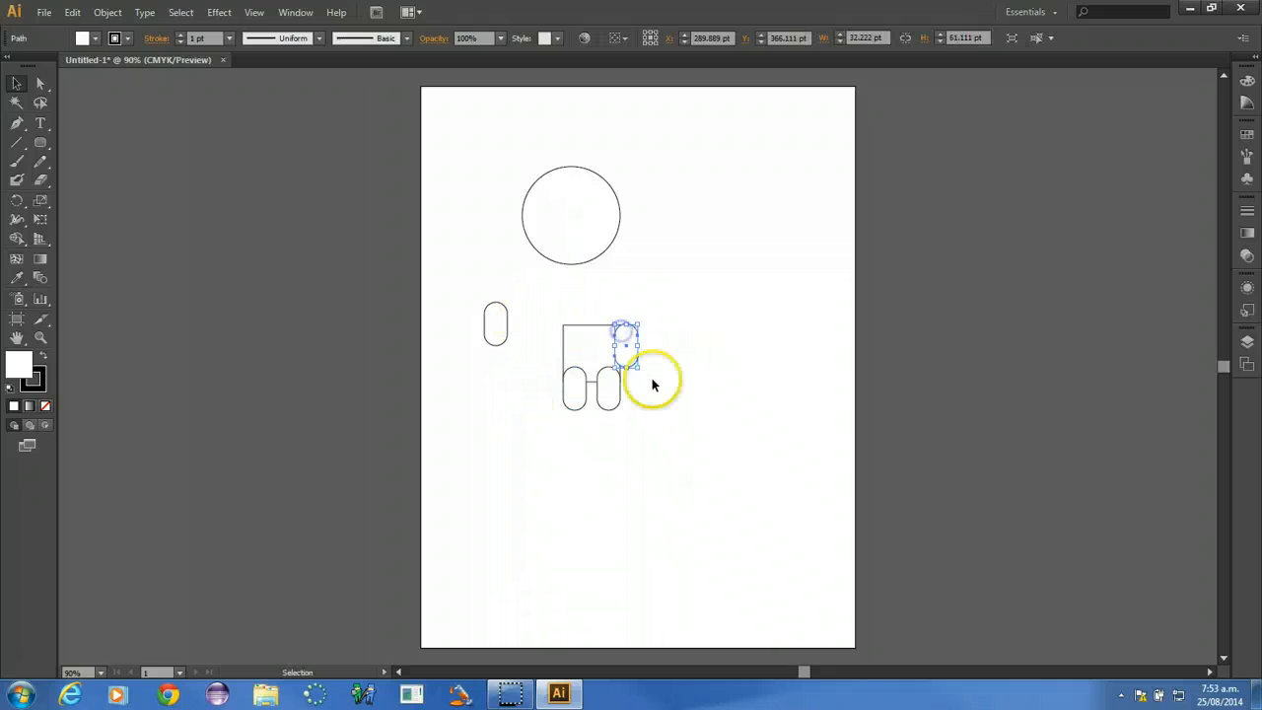
left_click(505, 303)
left_click_drag(513, 297, 558, 345)
- Position the circle centred over the top of the body as the head
left_click_drag(564, 217, 586, 284)
left_click(467, 268)
left_click(605, 289)
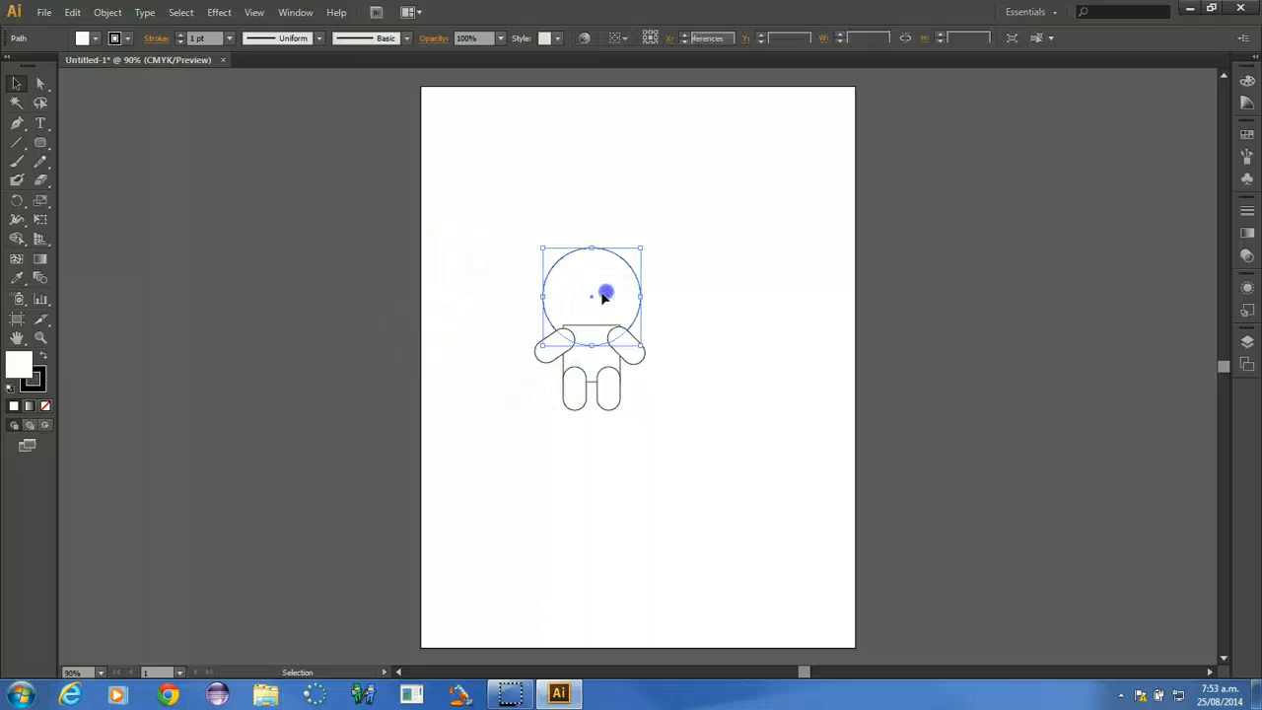
left_click(459, 292)
left_click_drag(507, 253, 704, 482)
left_click(468, 366)
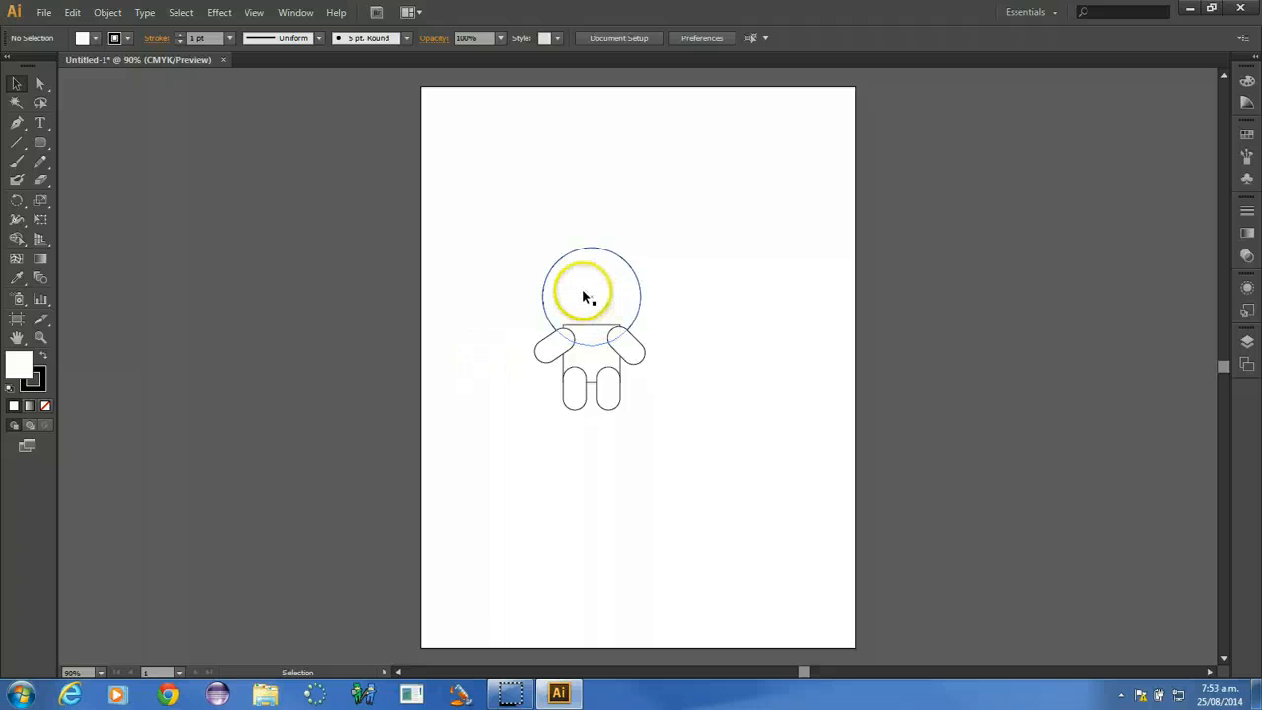
- Move the head circle up clear of the body and place a copy of it exactly on top
left_click_drag(544, 247, 543, 182)
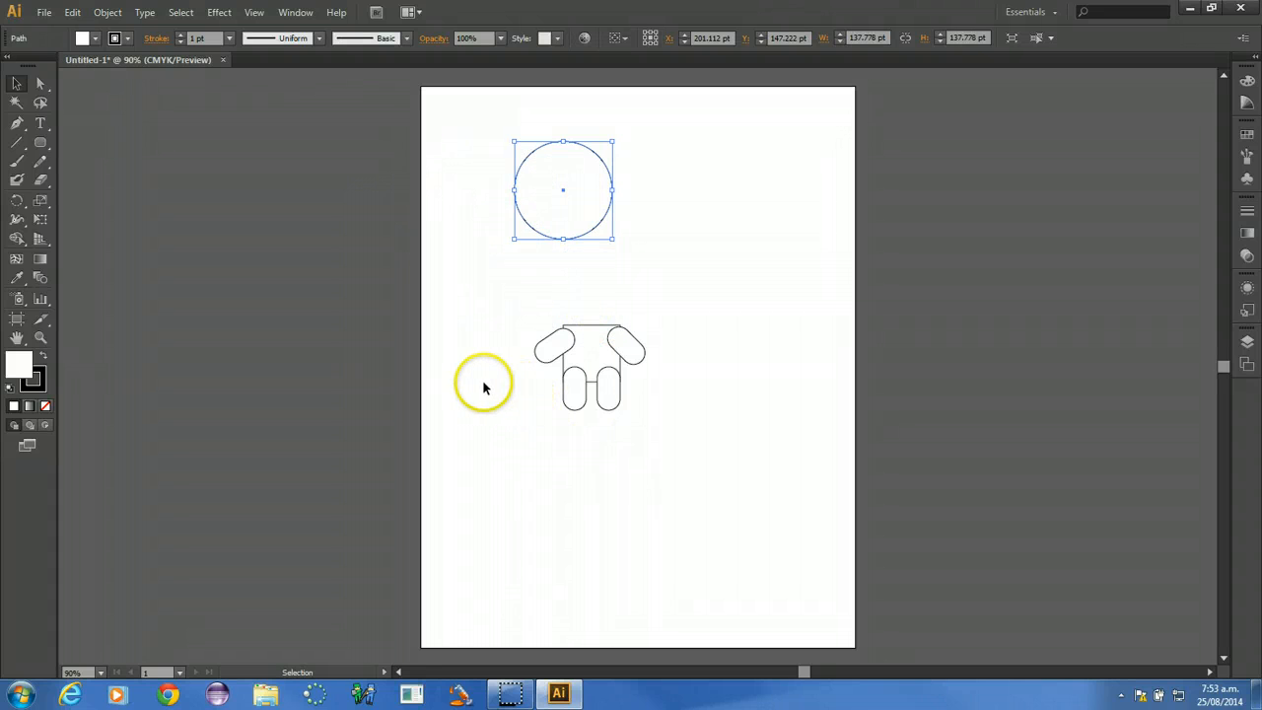
key("a")
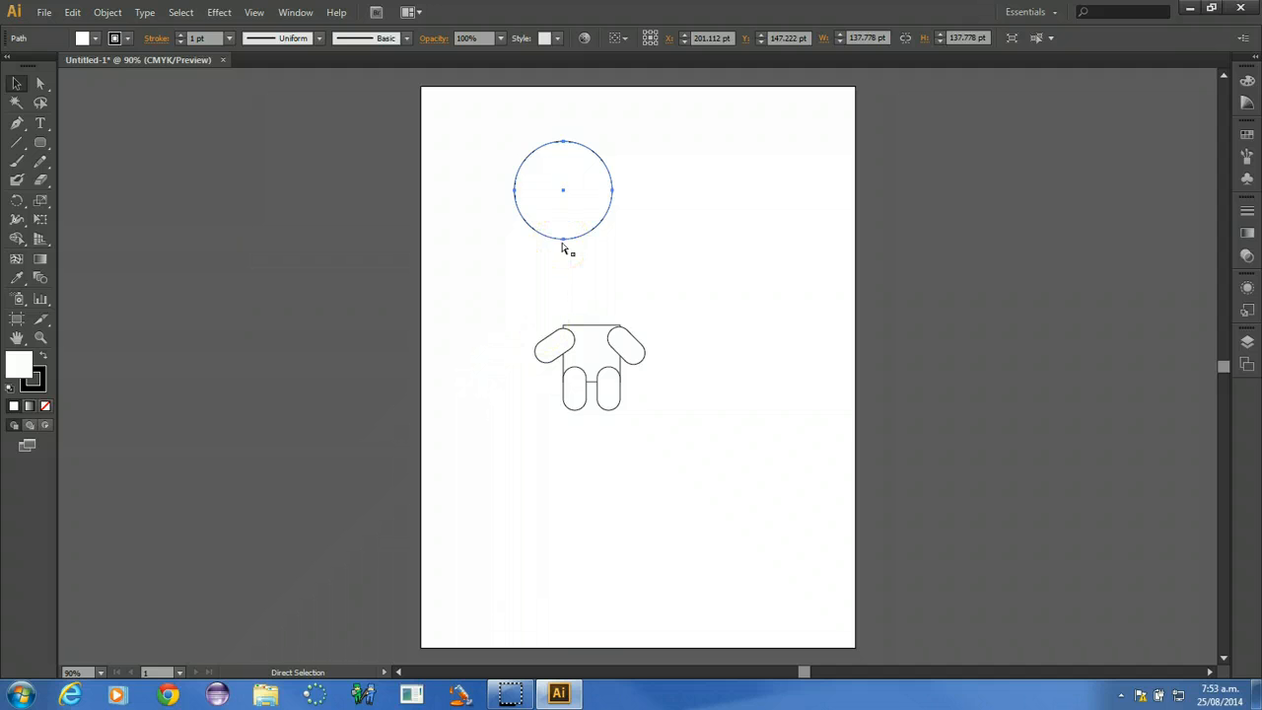
key("ctrl+c")
key("ctrl+v")
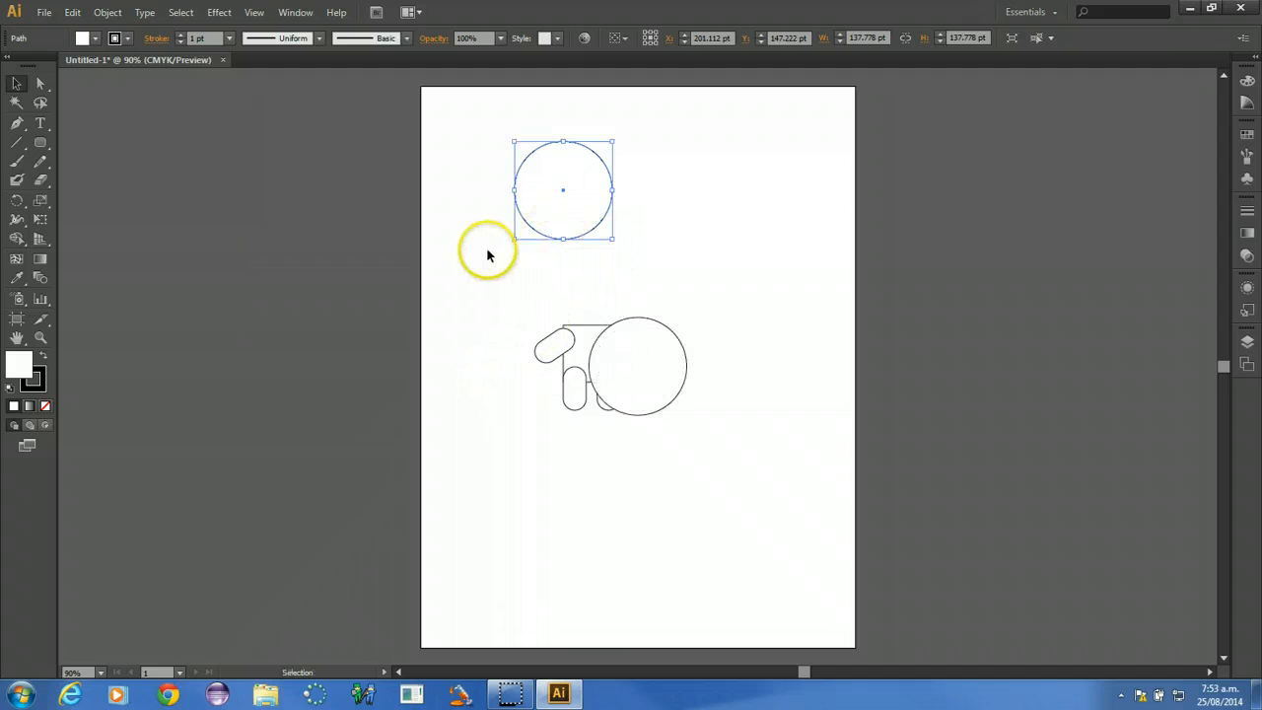
key("v")
left_click_drag(642, 359, 558, 201)
left_click(727, 279)
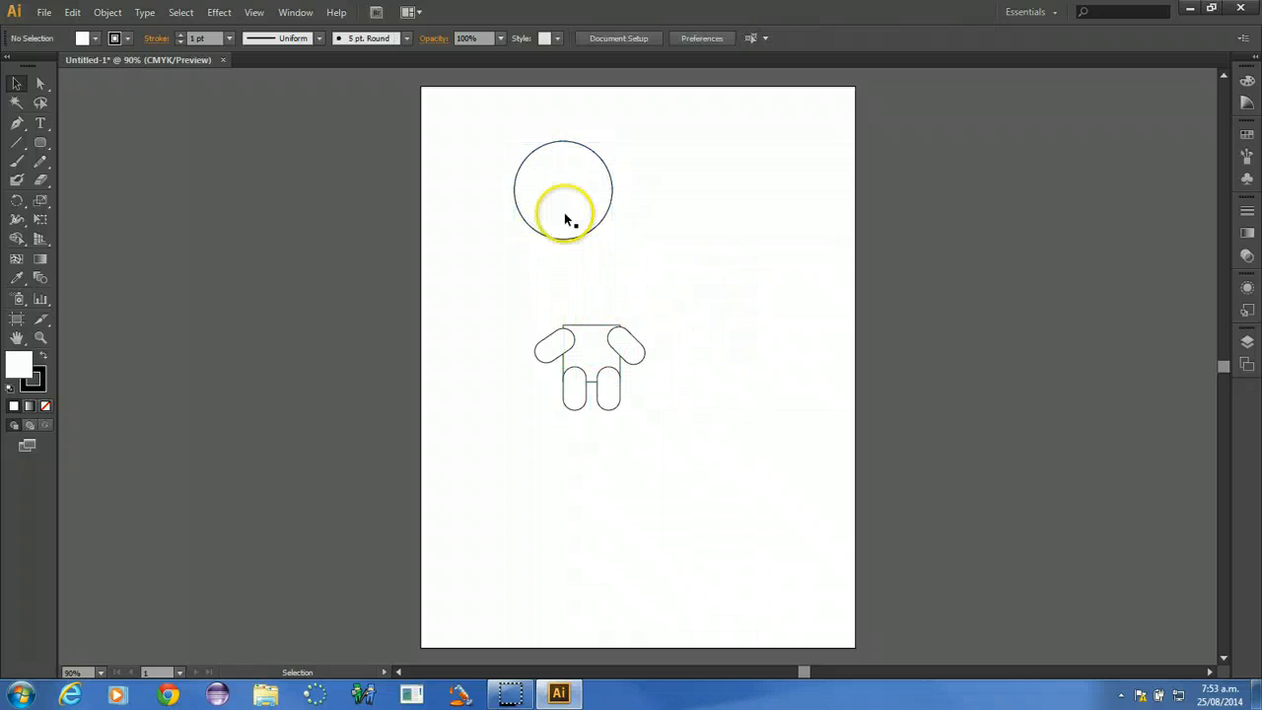
- Scale the top circle copy down proportionally from its centre to about 107 pt wide
left_click(563, 206)
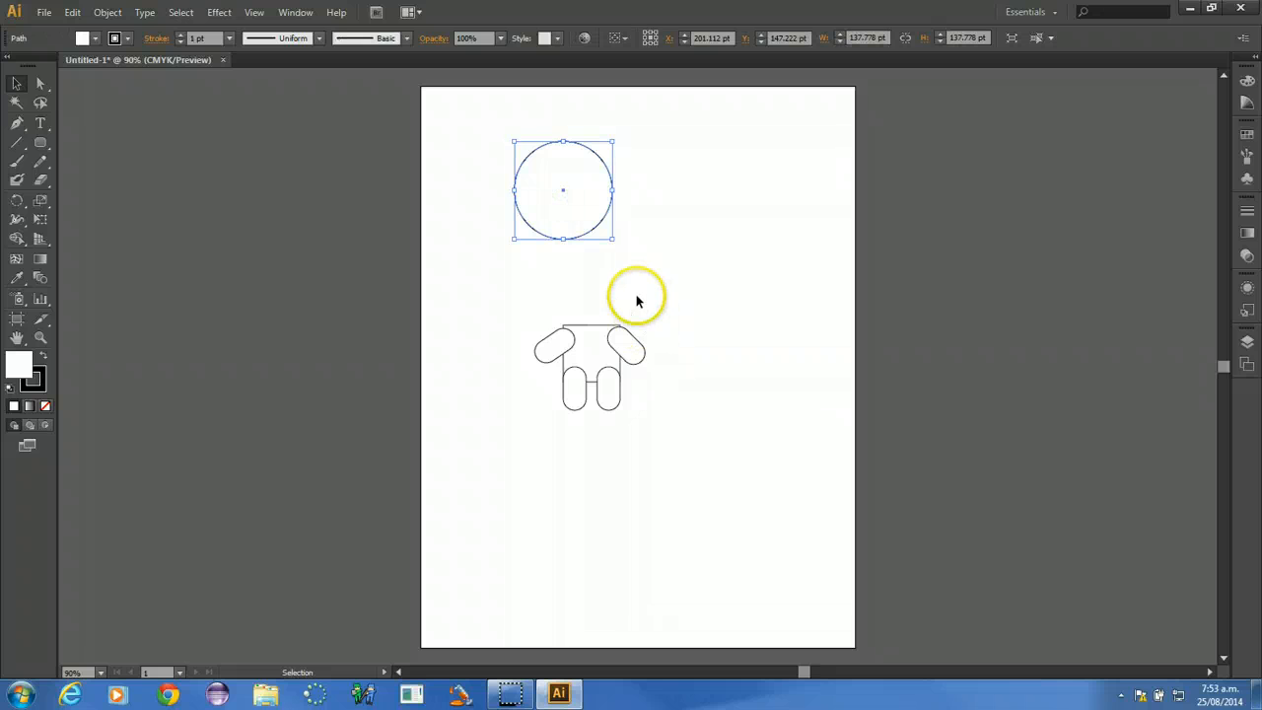
left_click_drag(613, 240, 602, 232)
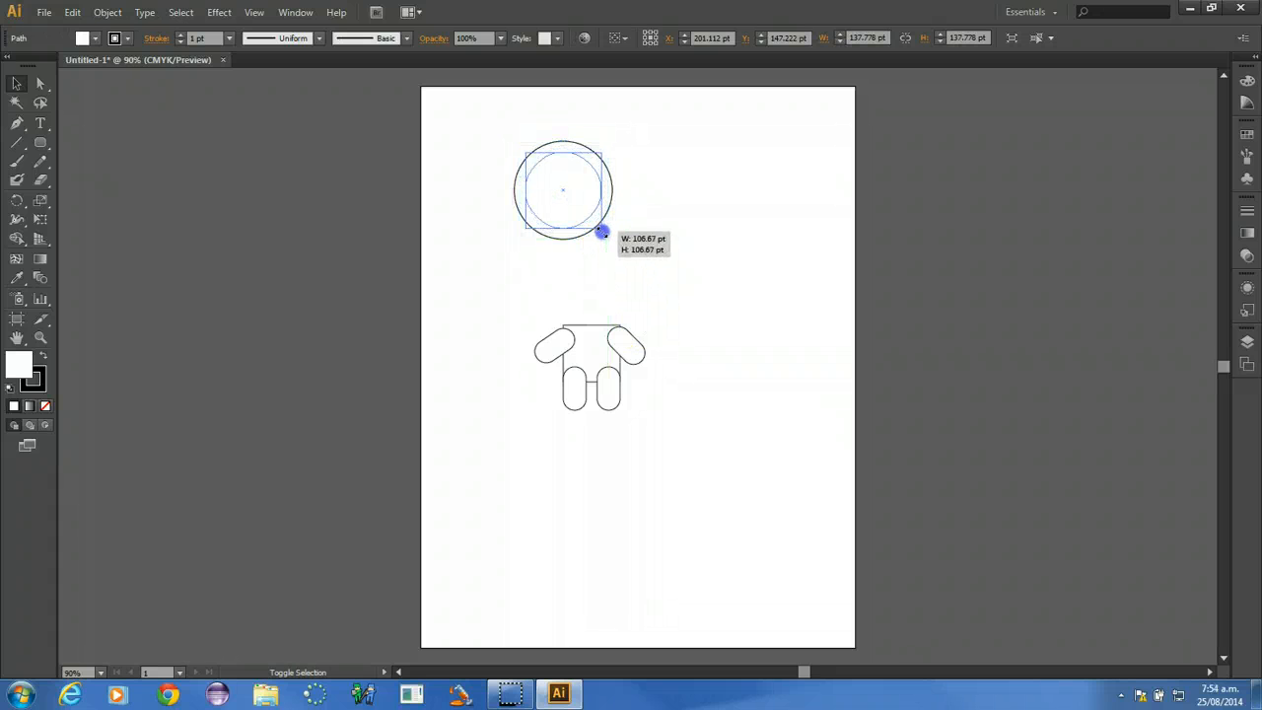
left_click(648, 252)
- Draw a wide ellipse about 327 by 126 pt, centred horizontally over the upper part of the two circles
left_click(574, 175)
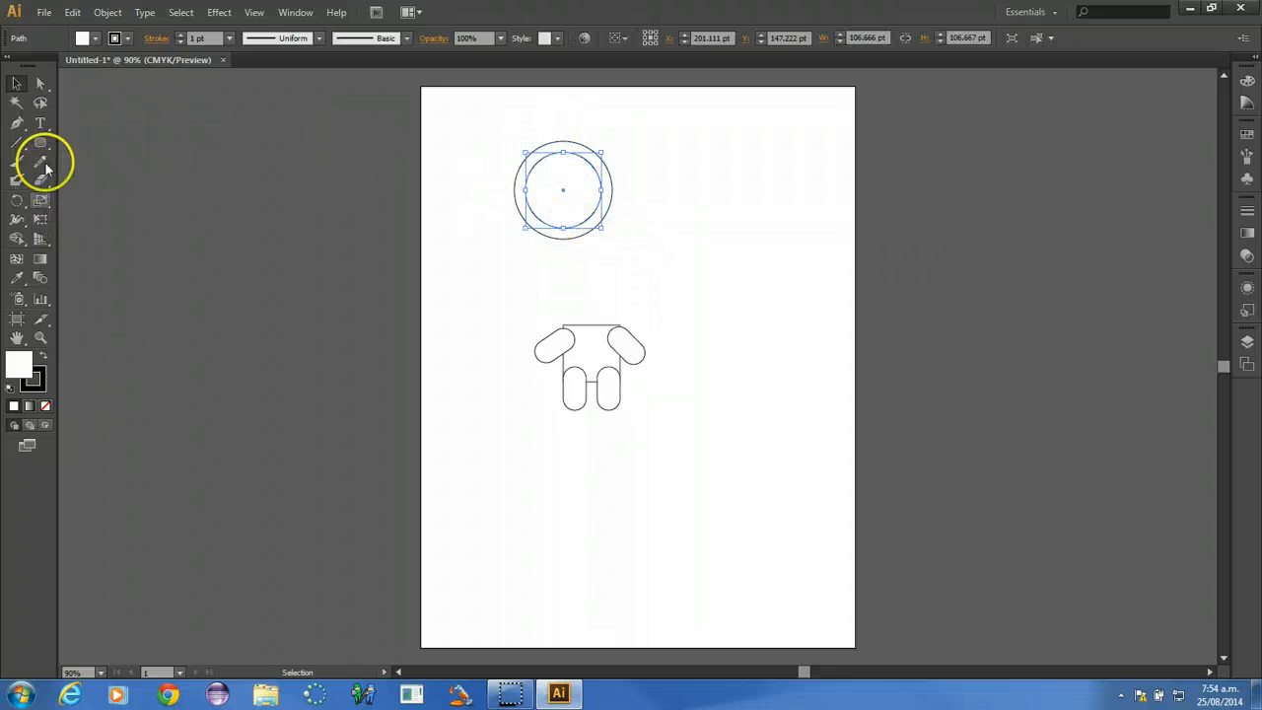
left_click_drag(40, 142, 79, 180)
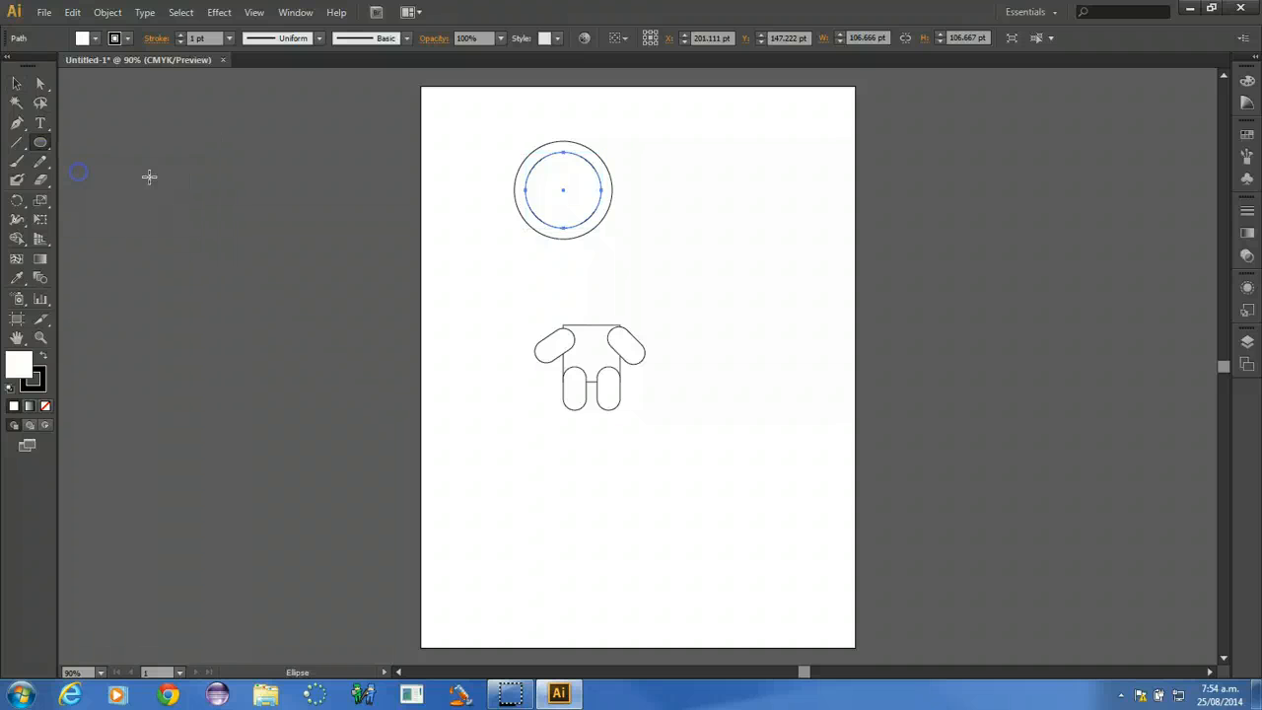
left_click_drag(450, 103, 680, 190)
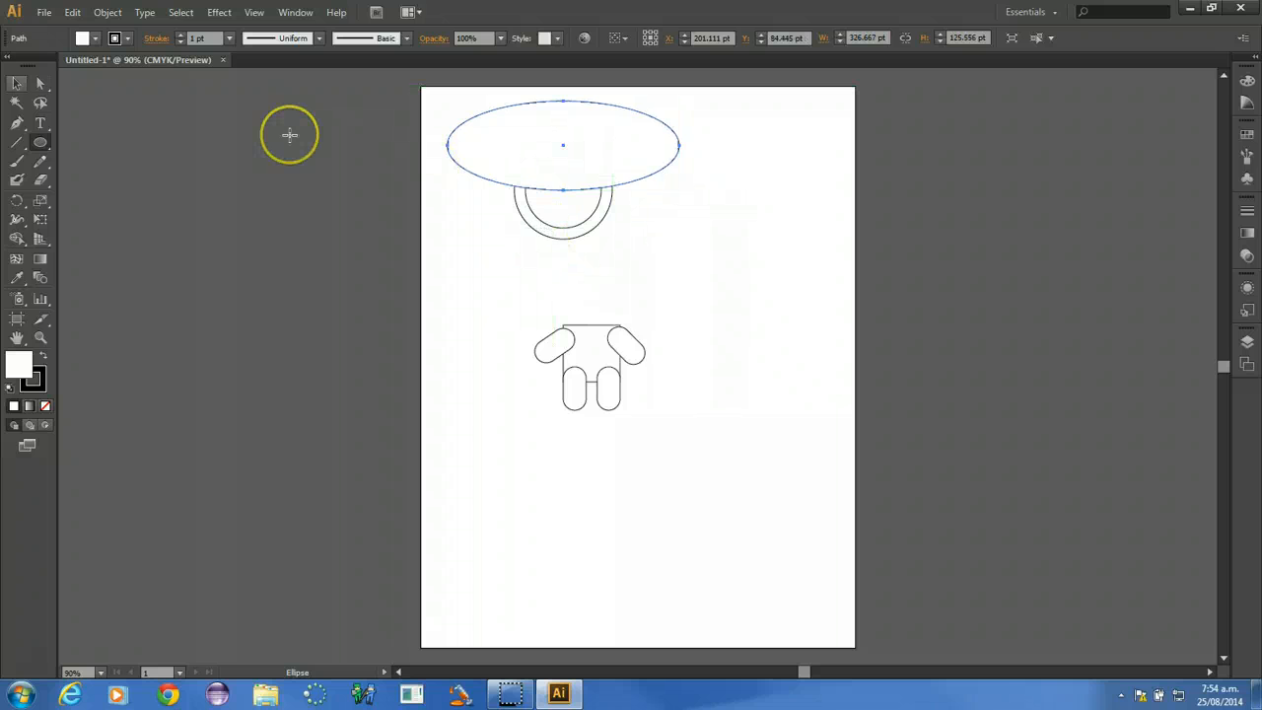
- Select the ellipse and inner circle together, show the Pathfinder options, and move both shapes to the right of the head circle
key("v")
left_click(519, 154, "shift")
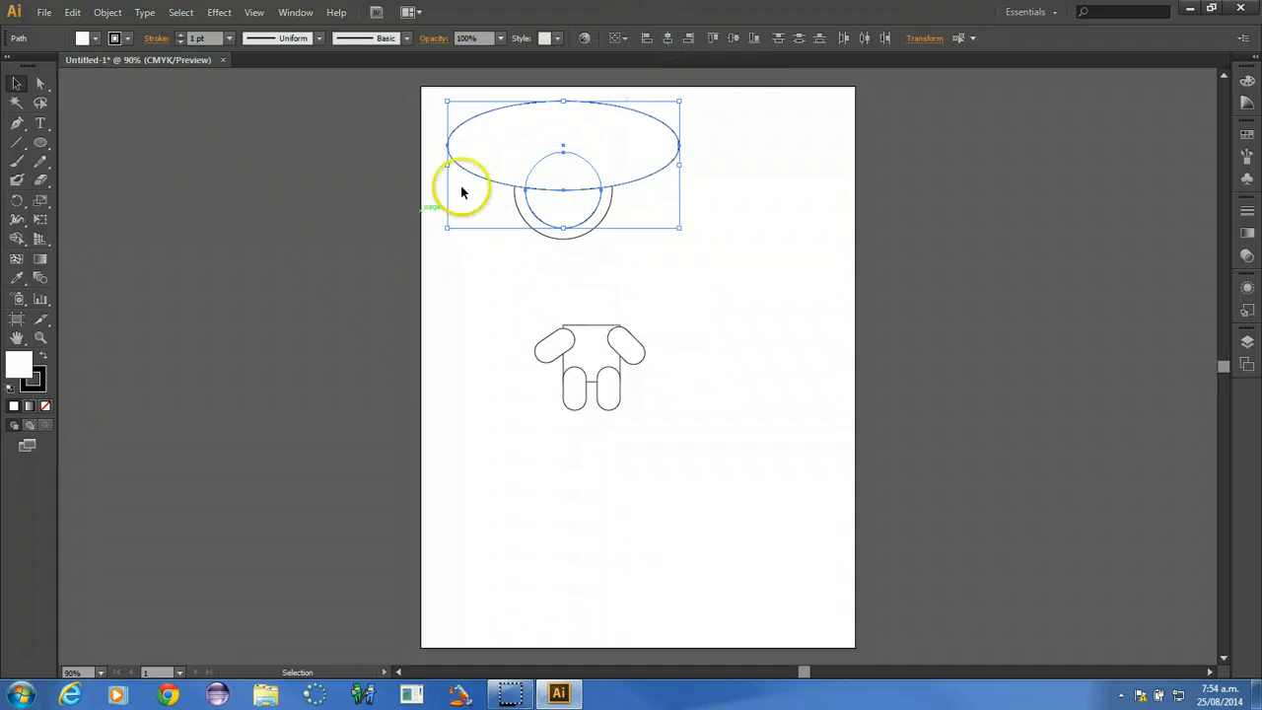
left_click(295, 11)
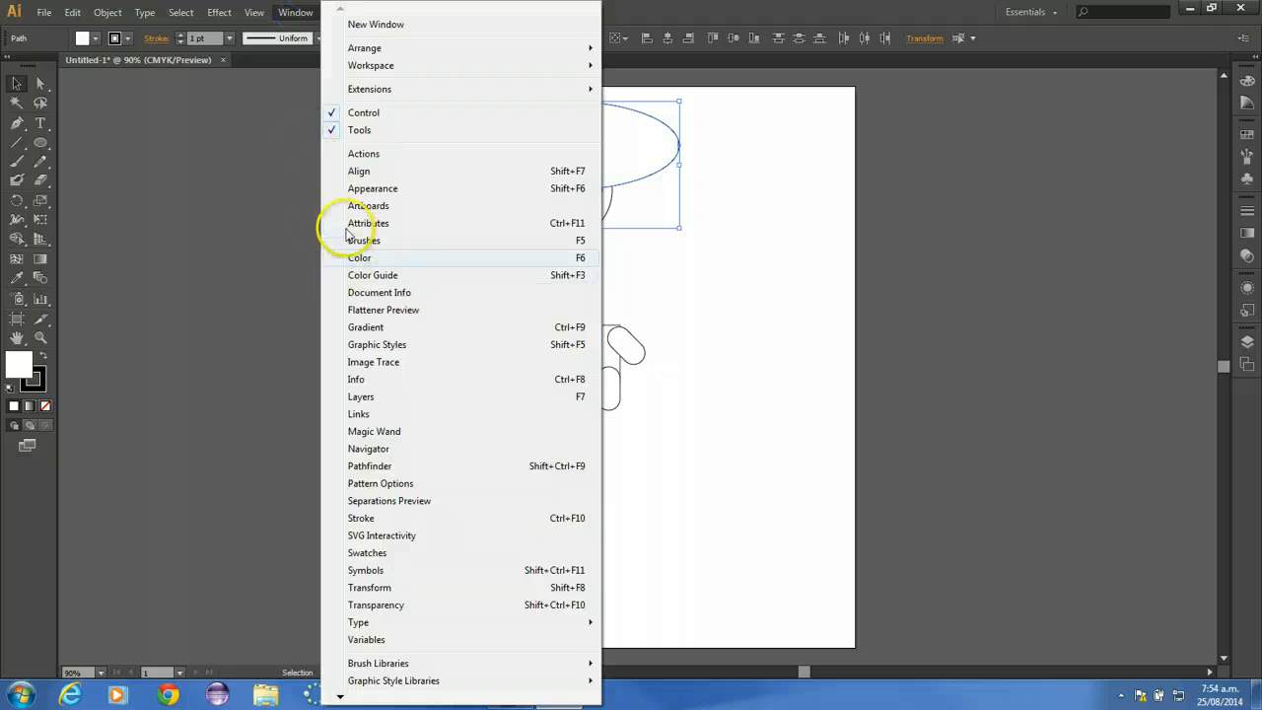
left_click(371, 465)
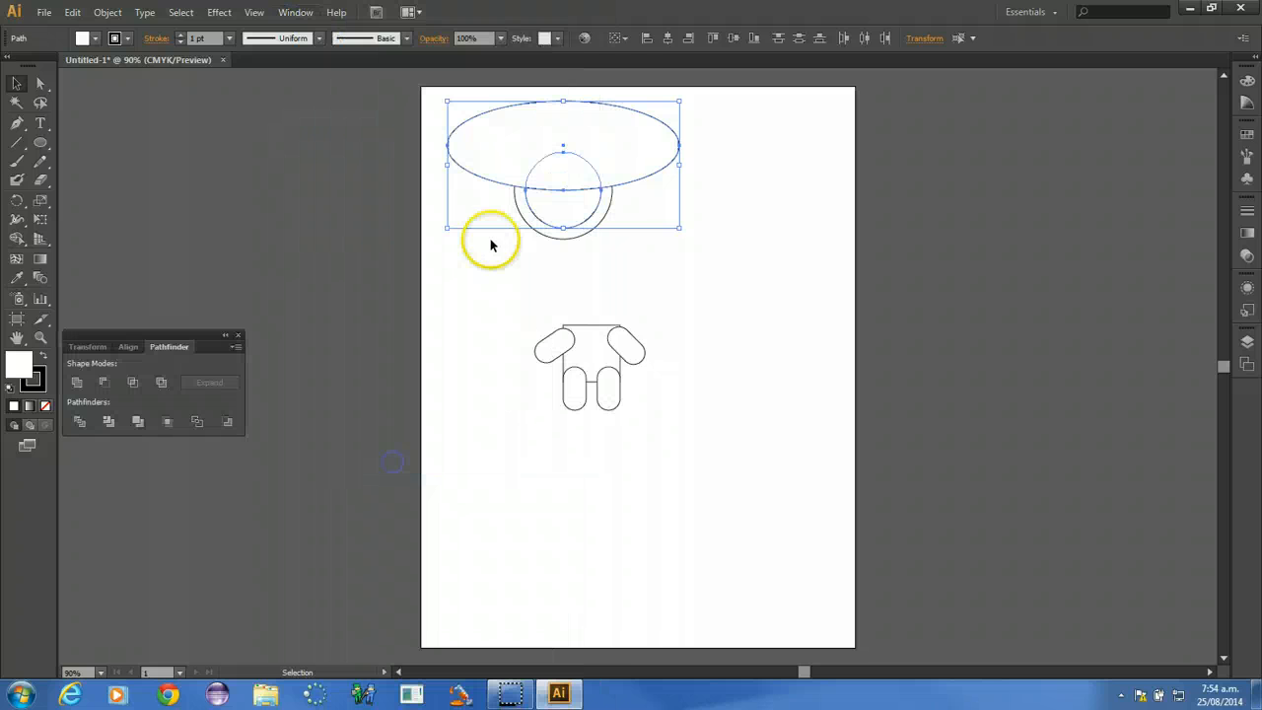
left_click_drag(507, 141, 684, 227)
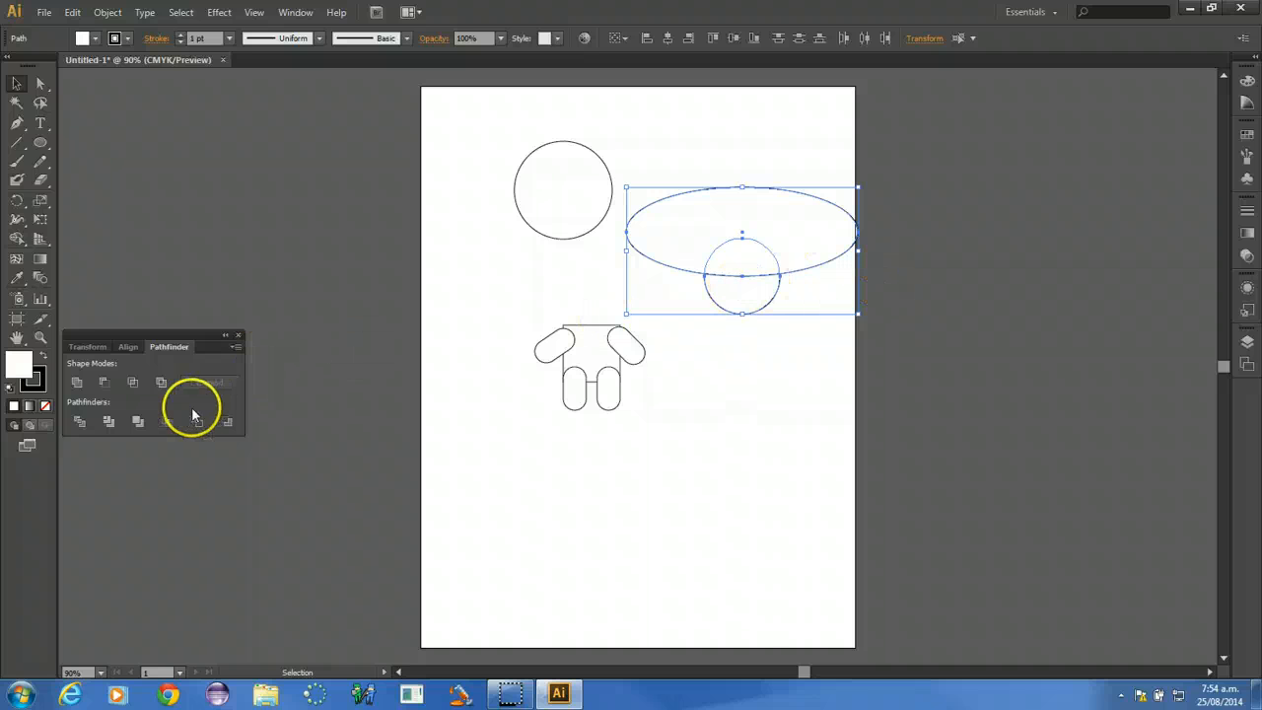
- Try Unite and Minus Front on the ellipse and inner circle, undoing each operation
left_click(84, 384)
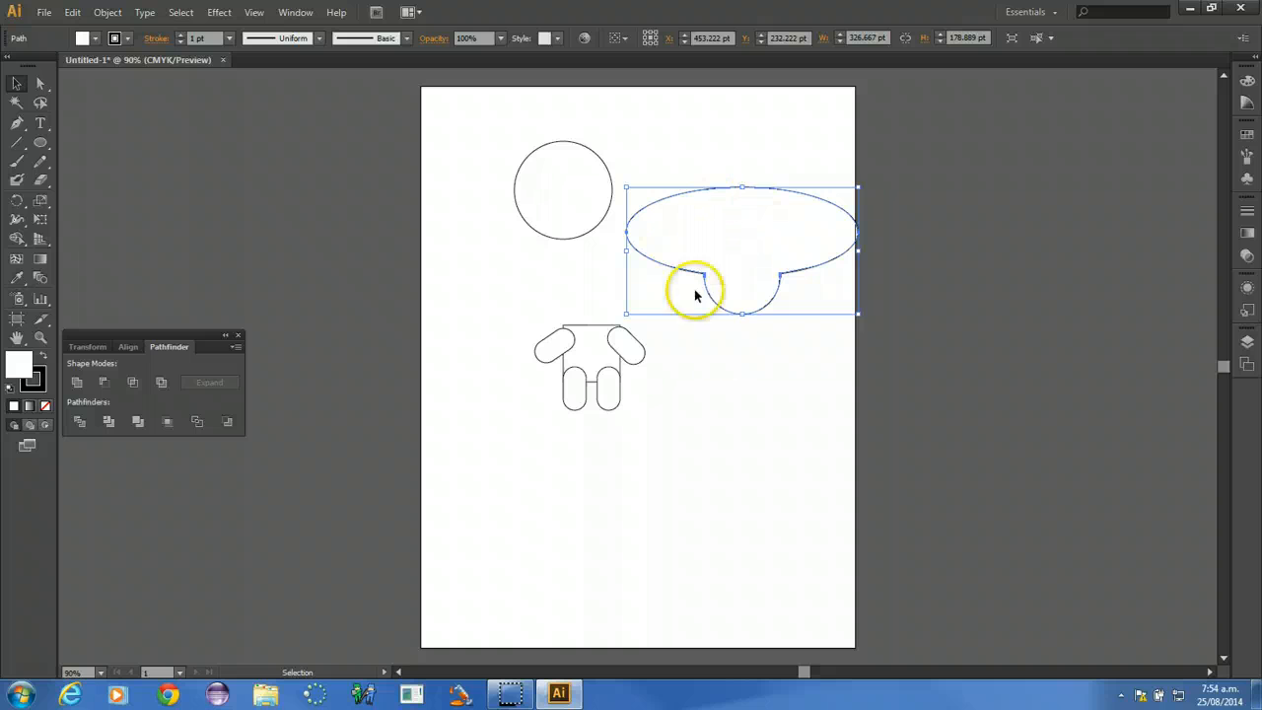
key("ctrl+z")
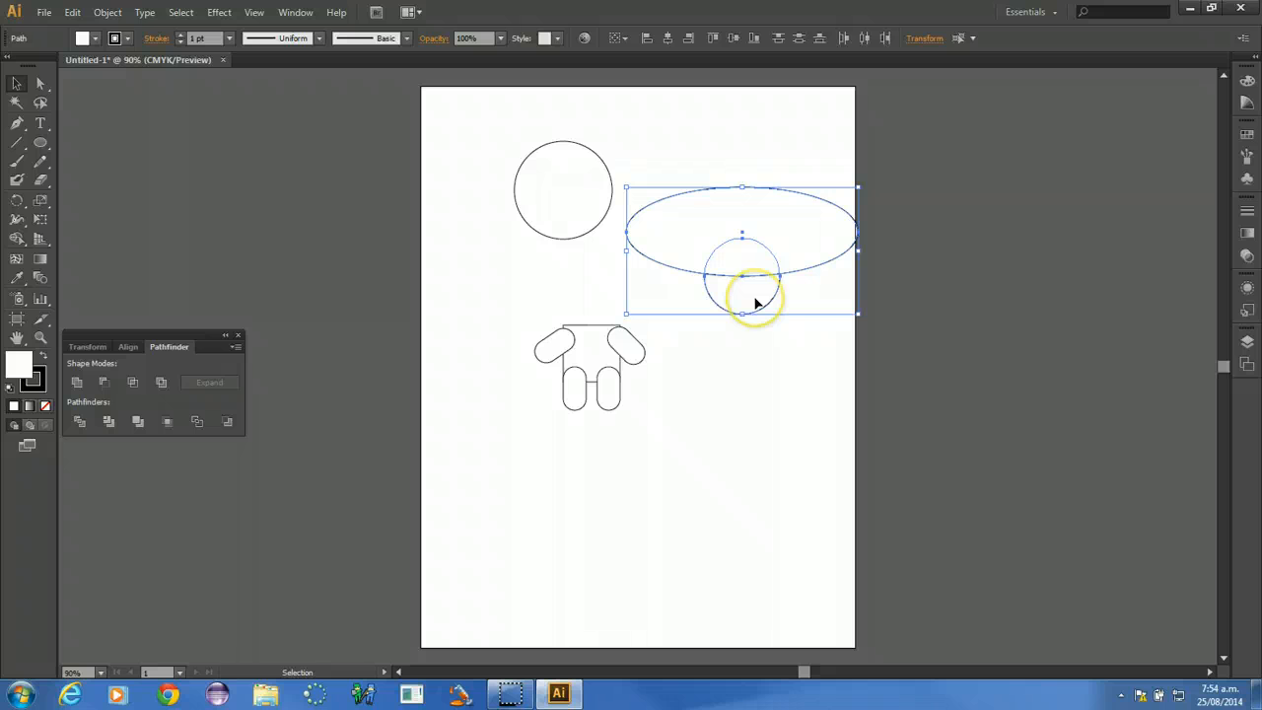
left_click(104, 382)
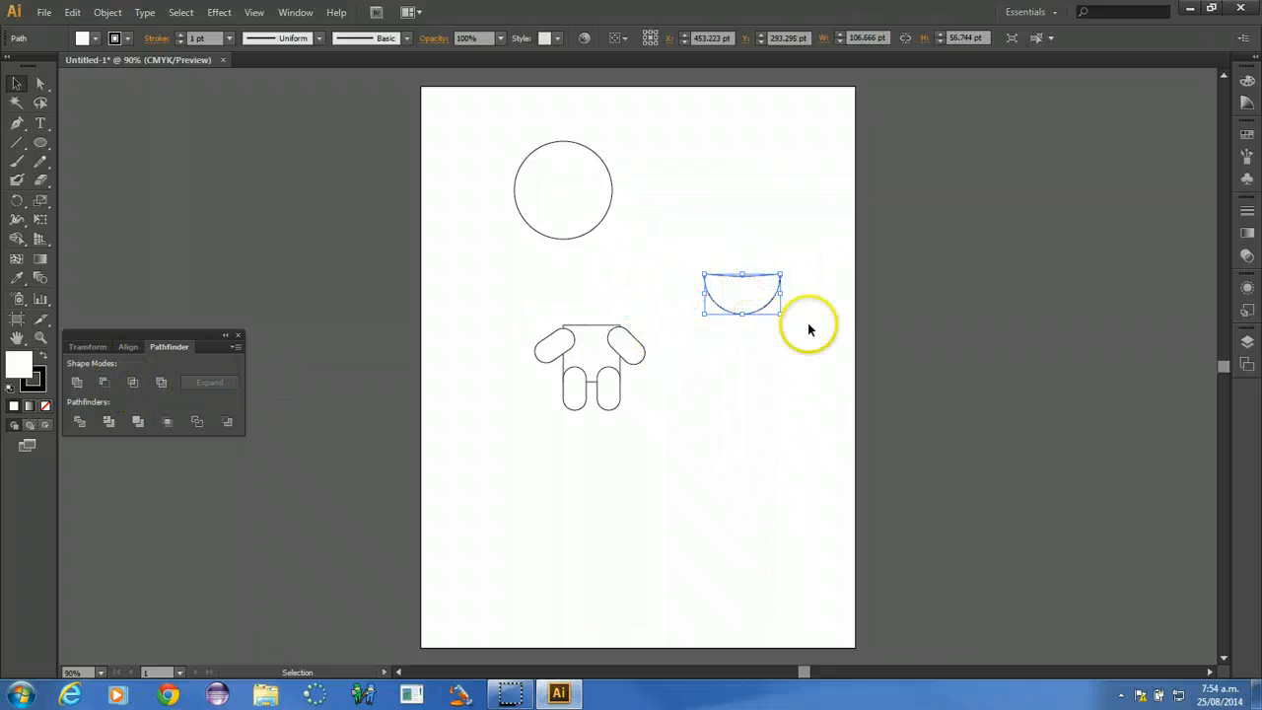
key("a")
key("ctrl+z")
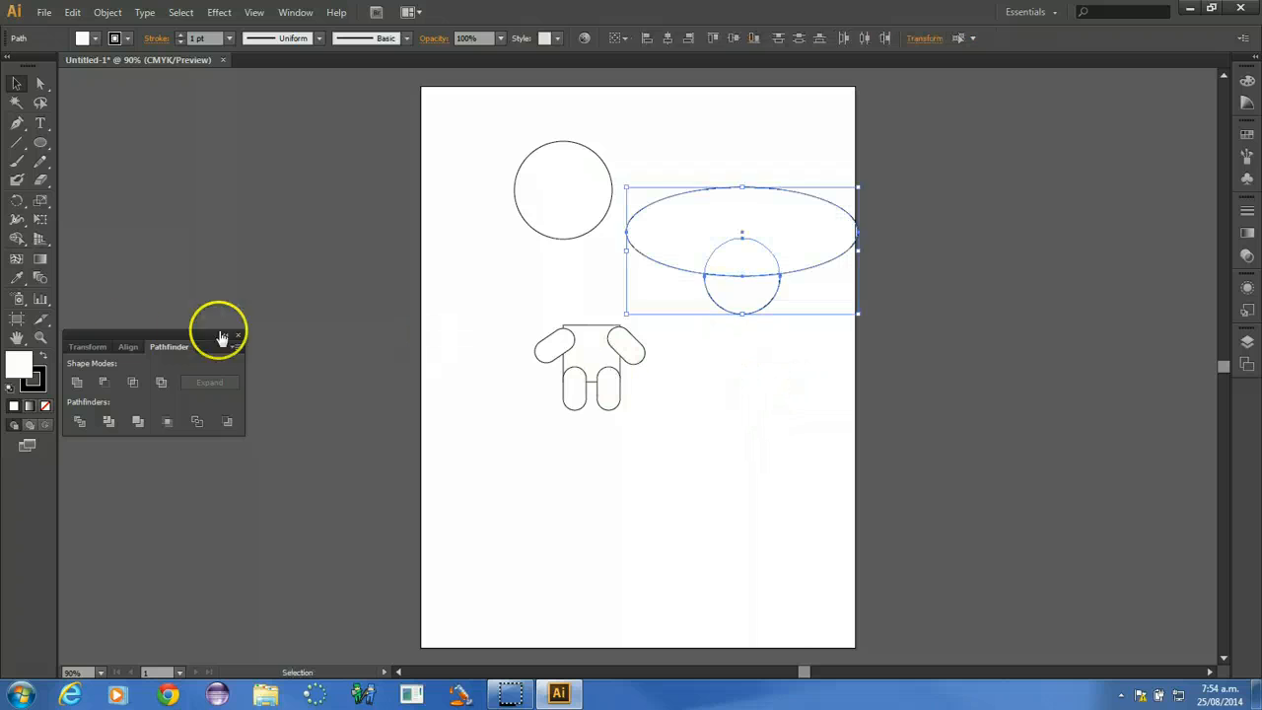
- Try Intersect on the ellipse and inner circle, and undo it
left_click(132, 382)
key("a")
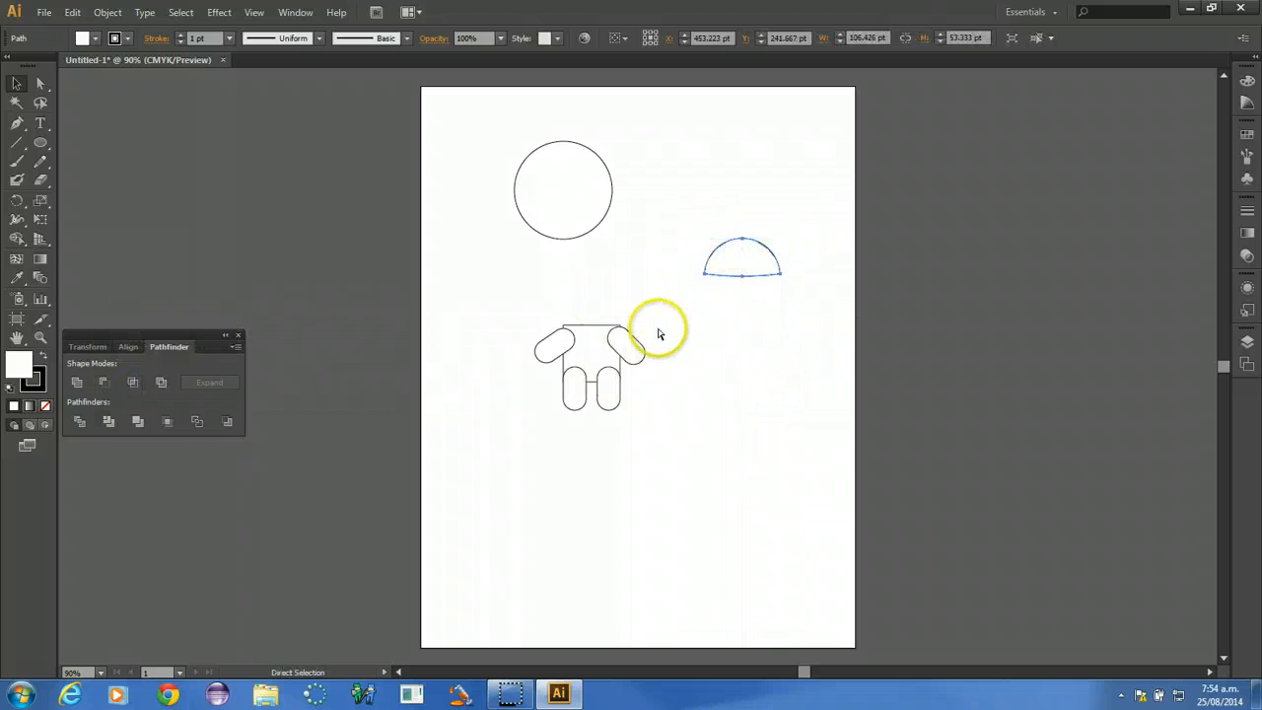
key("ctrl+z")
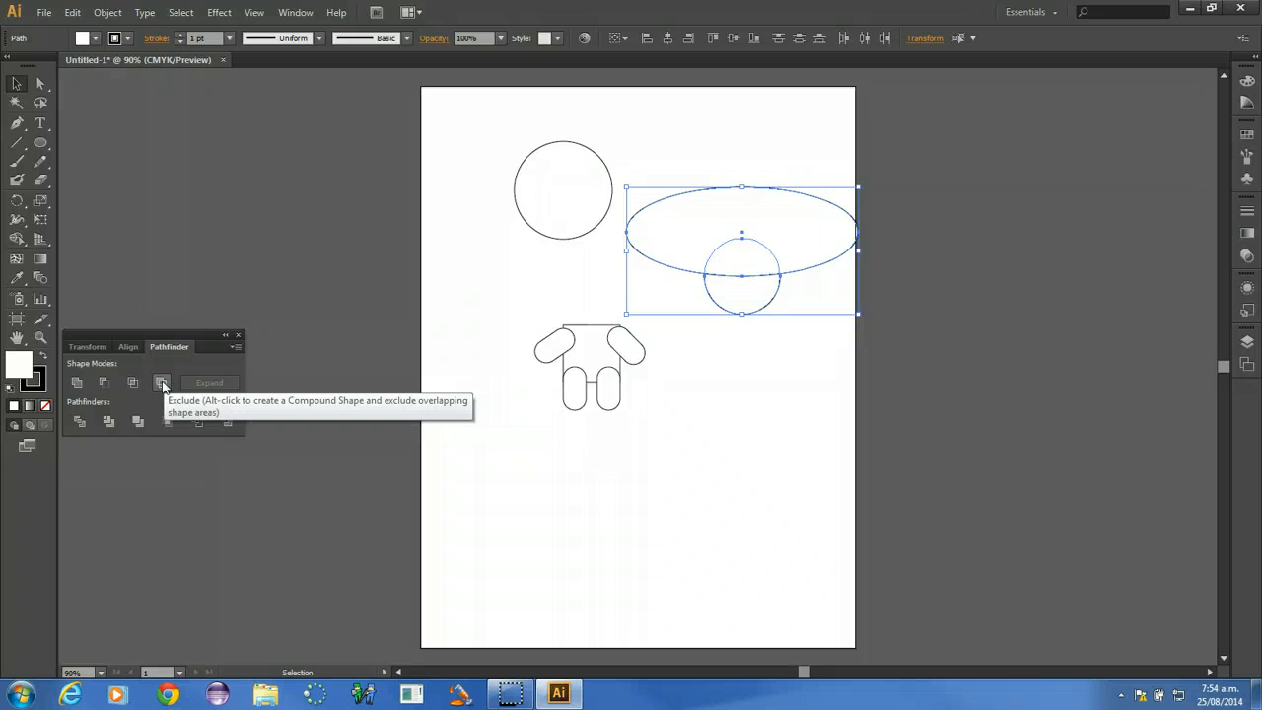
- Exclude the overlapping area of the ellipse and inner circle, and swap the resulting group's fill and stroke colours
left_click(163, 382)
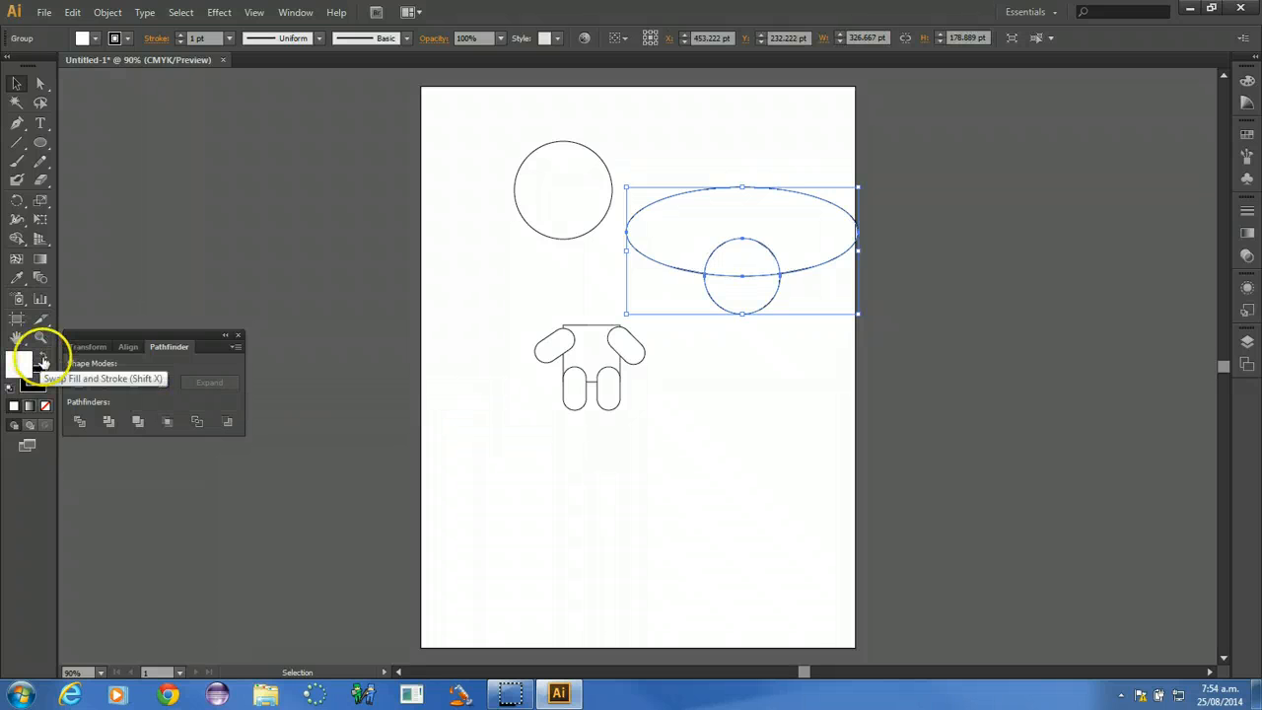
left_click(42, 359)
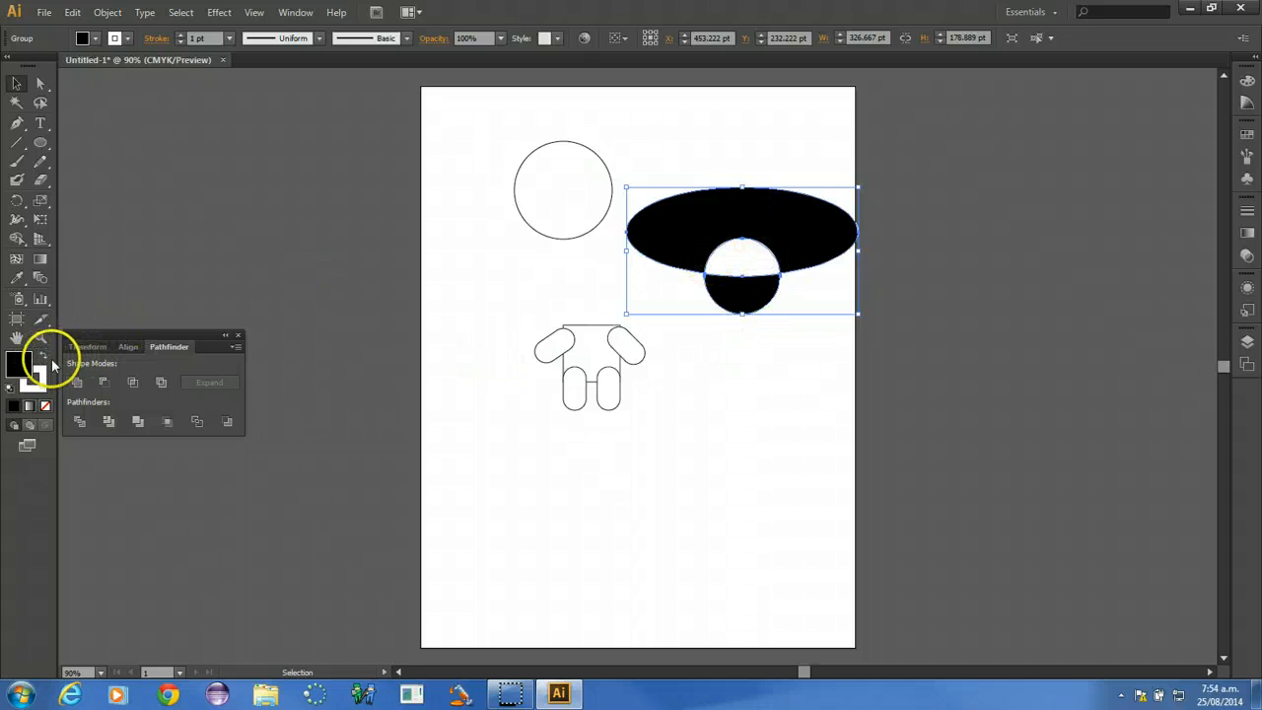
- Undo the colour swap and the Exclude operation, and subtract the ellipse from the circle with Minus Front
left_click(42, 357)
key("ctrl+z")
key("ctrl+z")
key("ctrl+z")
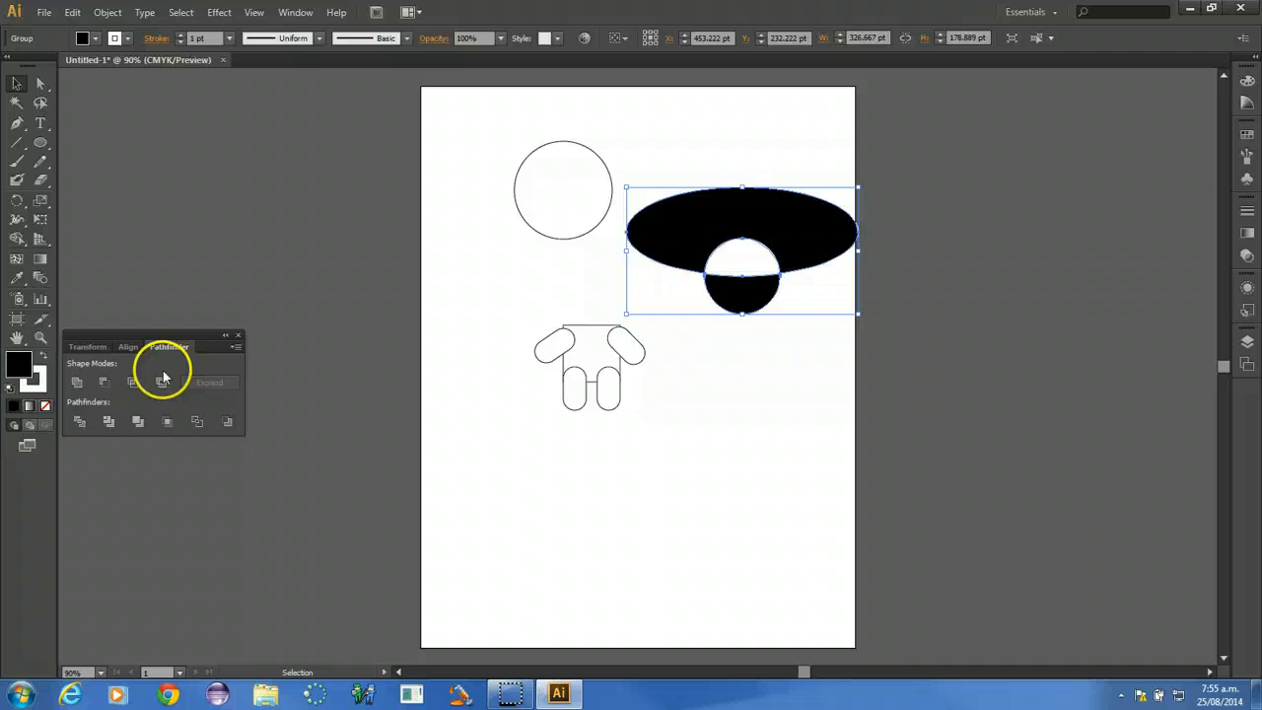
left_click(113, 388)
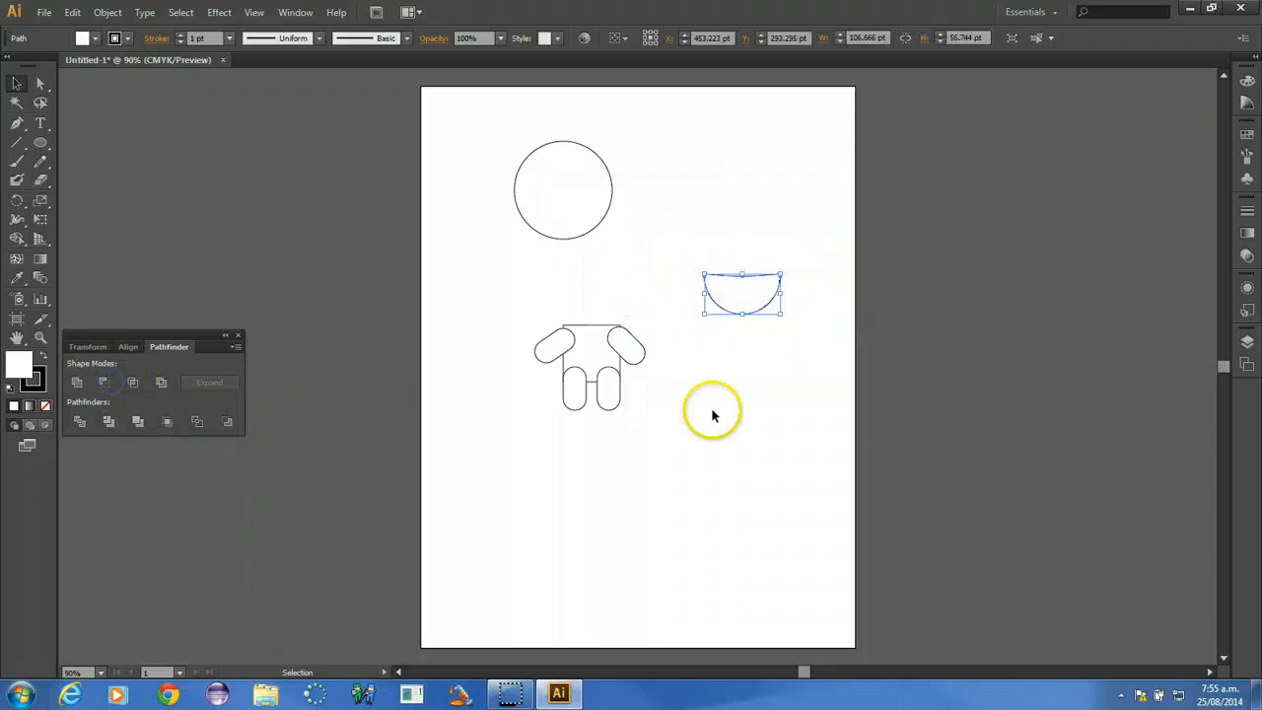
- Place the cut-out face shape on the head circle, move both onto the top of the body, and bring them to the front
left_click_drag(750, 293, 578, 221)
left_click_drag(476, 112, 651, 266)
left_click_drag(564, 174, 592, 276)
right_click(592, 266)
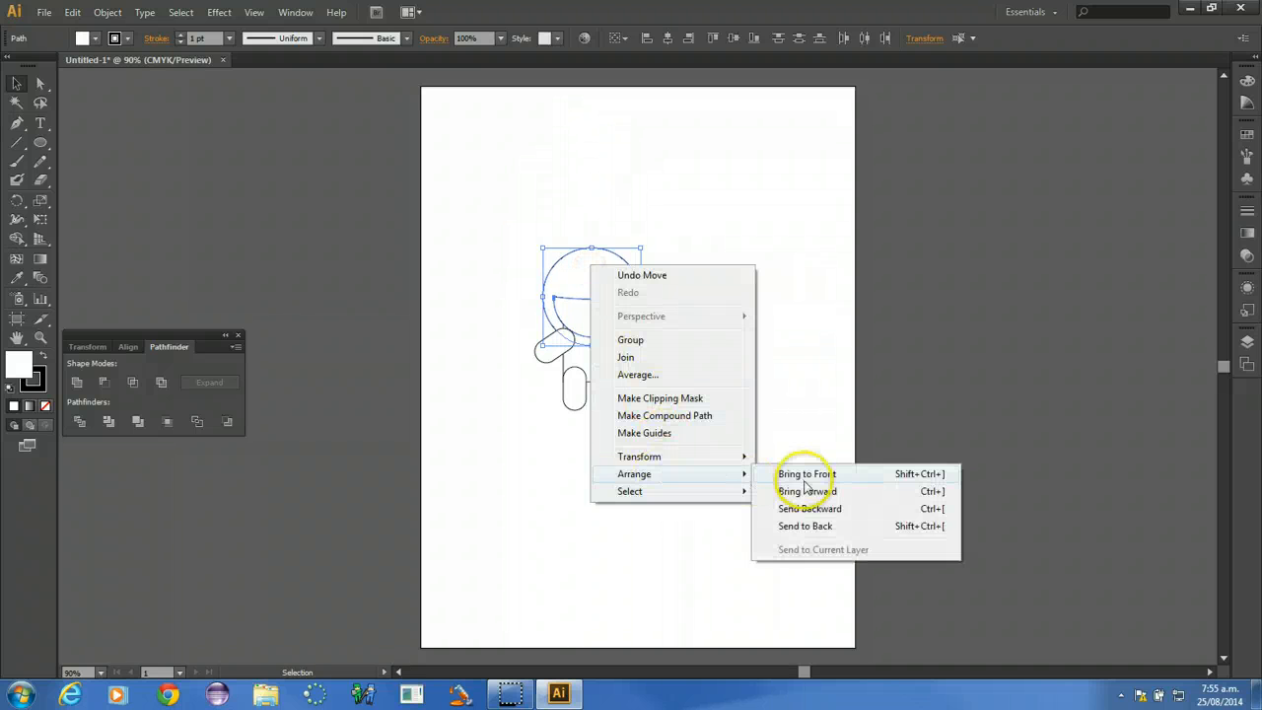
left_click(801, 475)
left_click(527, 278)
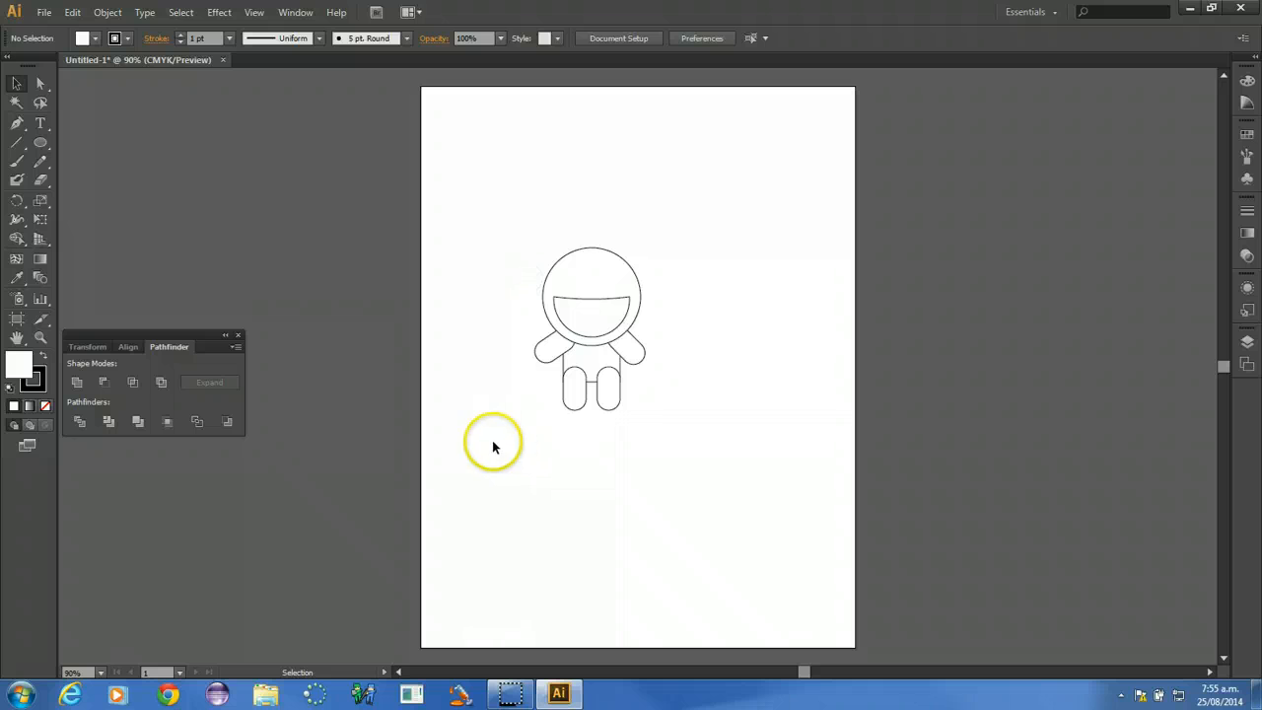
- Select the whole character and place a copy of it beside the artboard
left_click_drag(700, 351, 702, 353)
left_click_drag(485, 464, 690, 254)
left_click_drag(562, 291, 950, 191)
left_click(680, 338)
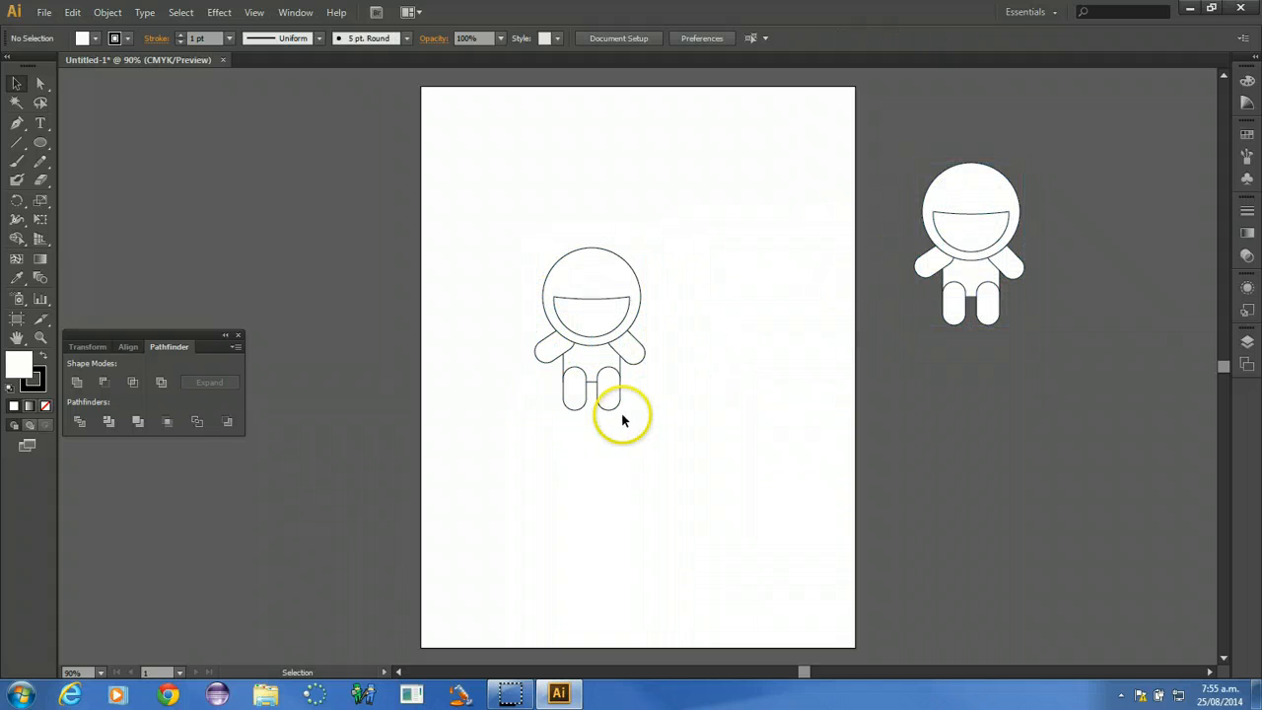
- Merge the original character's torso, arms and legs into one shape with Unite
left_click_drag(528, 429, 530, 429)
left_click_drag(693, 356, 694, 354)
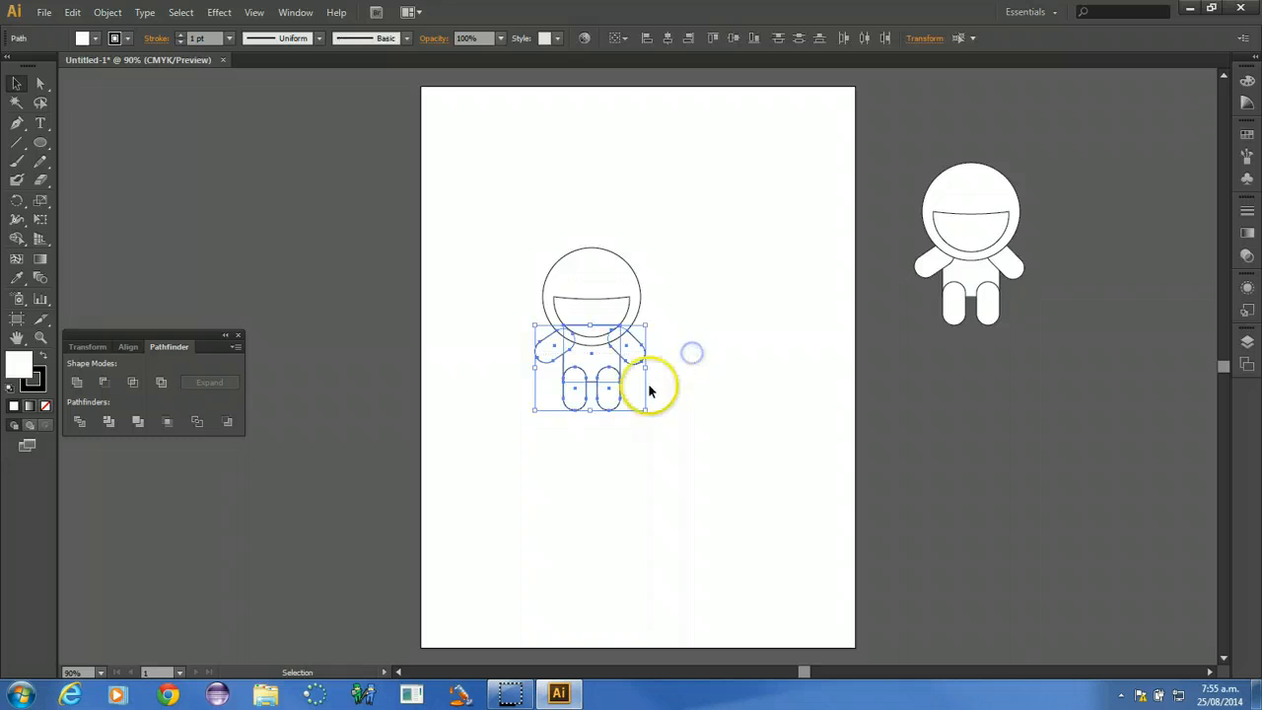
left_click(85, 385)
left_click(527, 460)
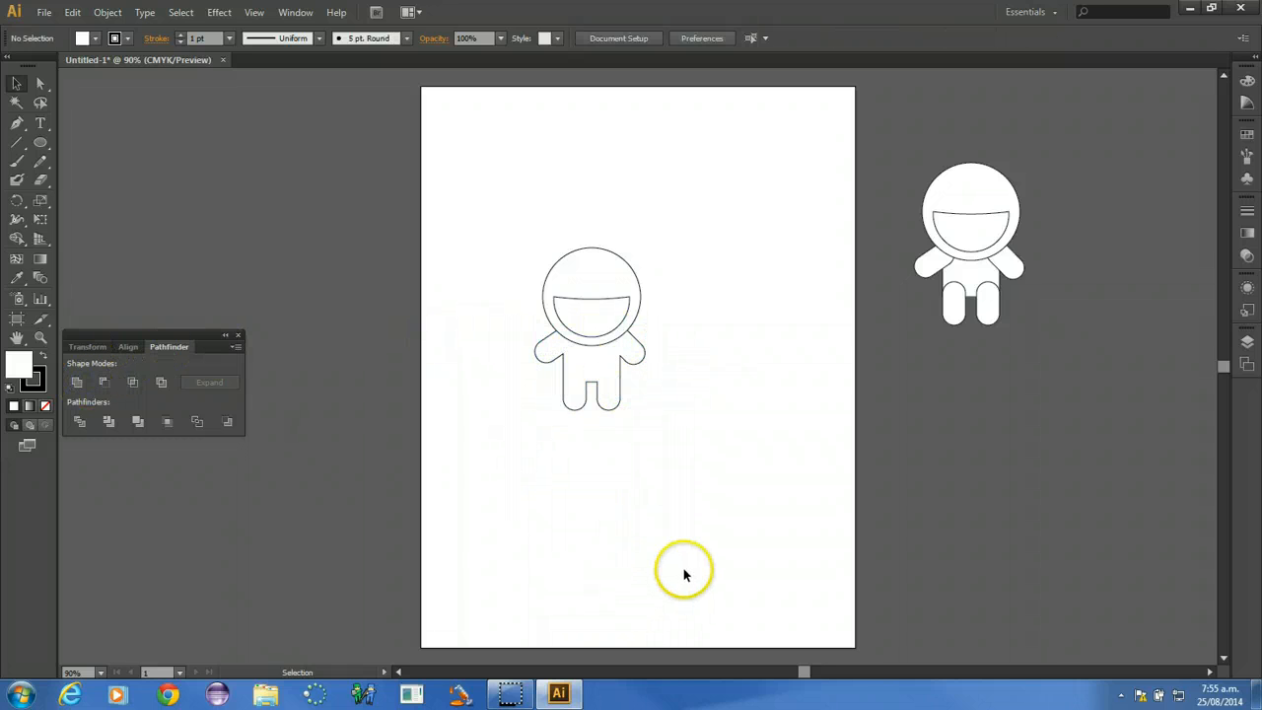
- Fill the merged body shape with a dark grey swatch through its Appearance attributes
left_click(568, 347)
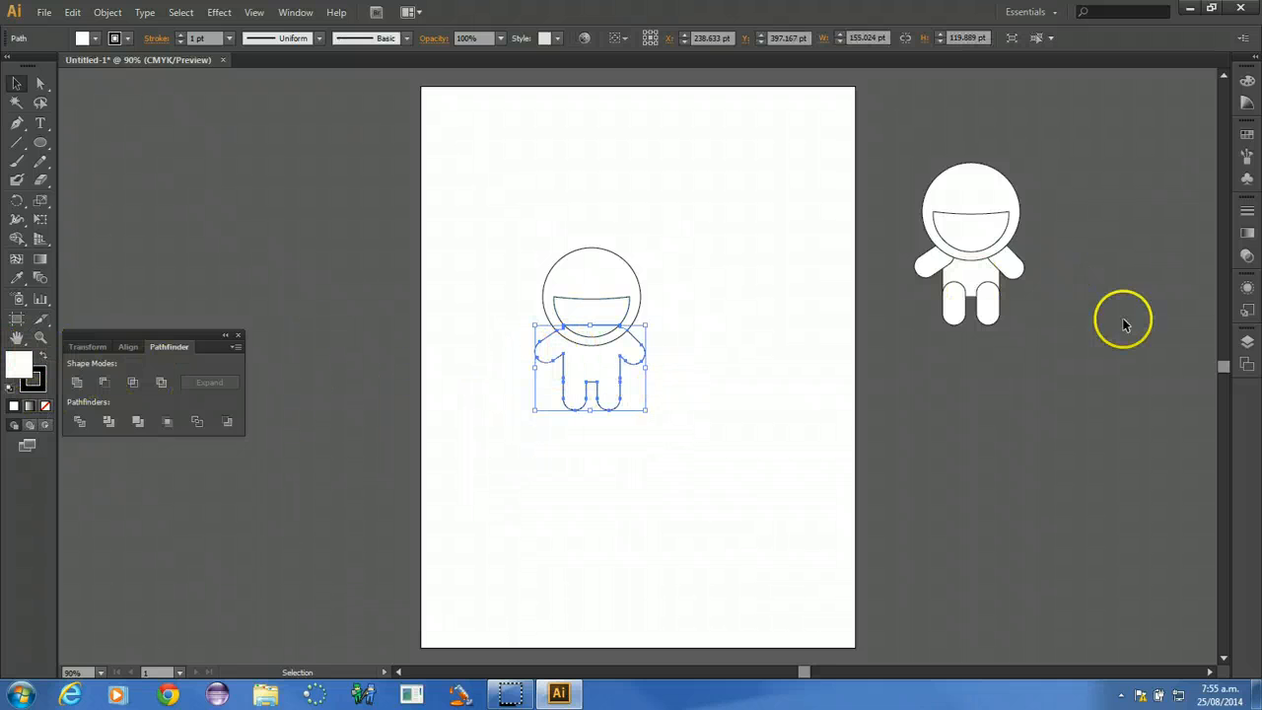
left_click(1248, 292)
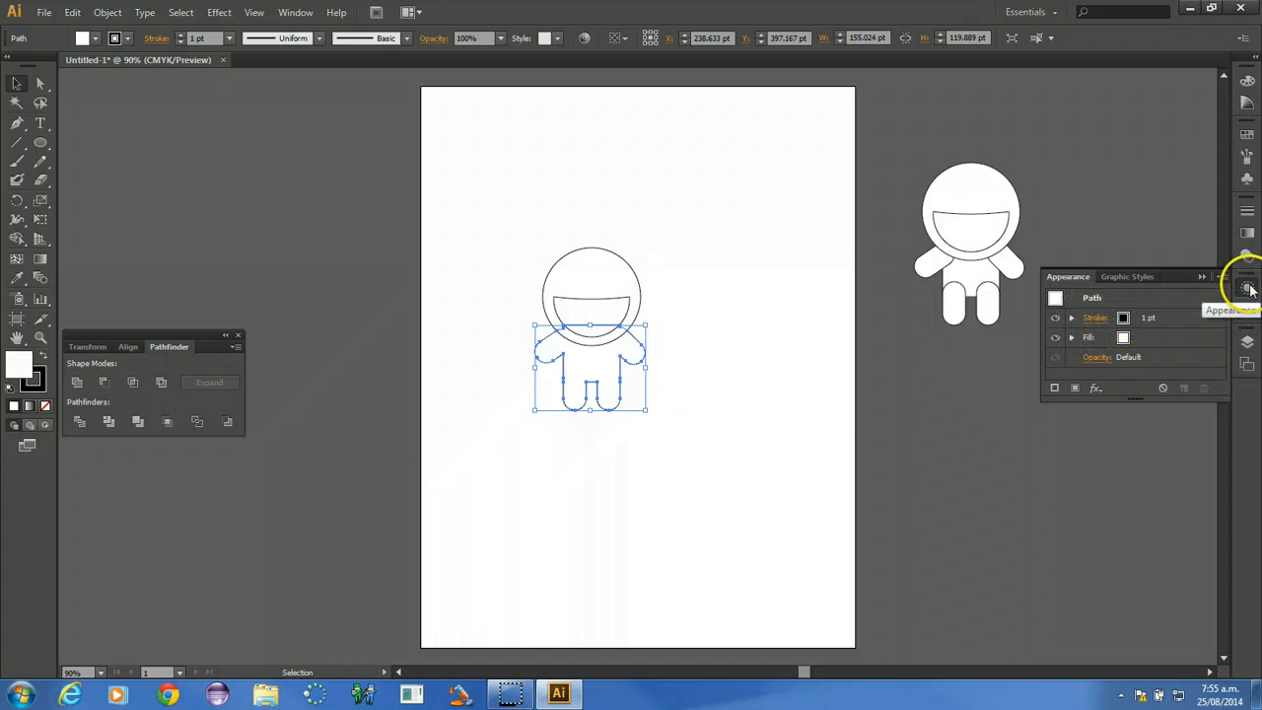
left_click(1132, 339)
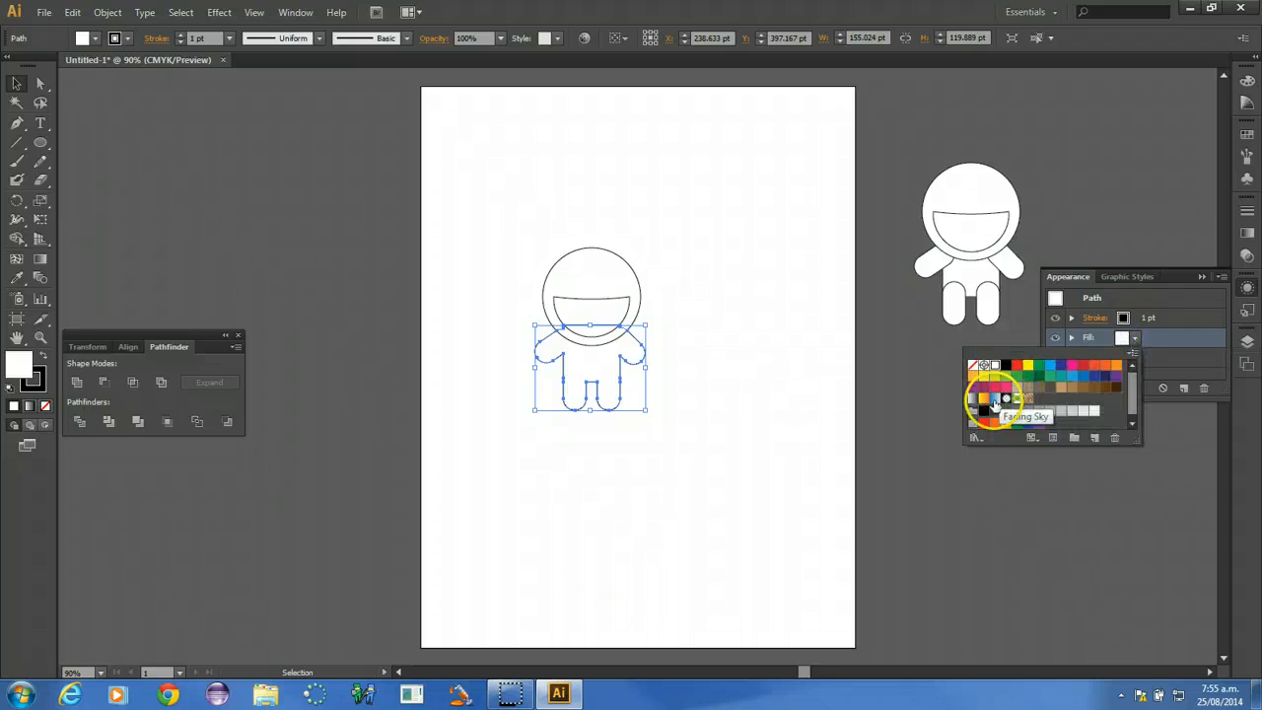
left_click(994, 411)
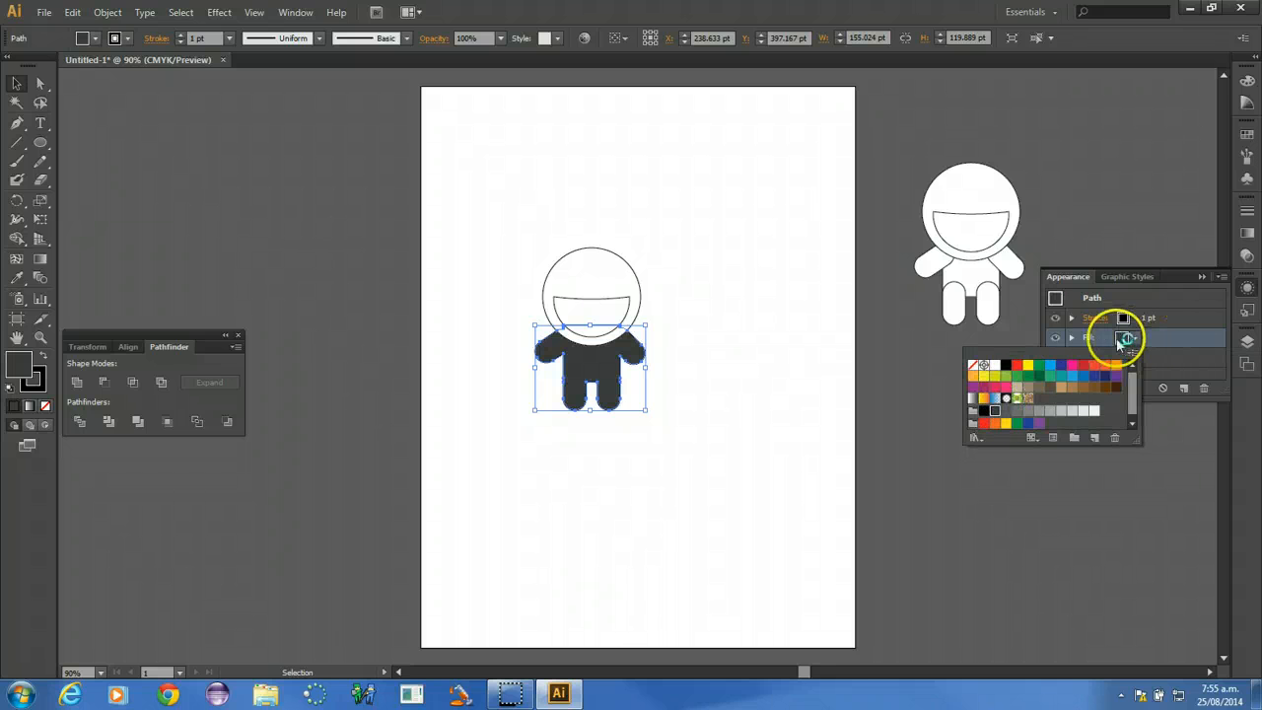
left_click(1147, 352)
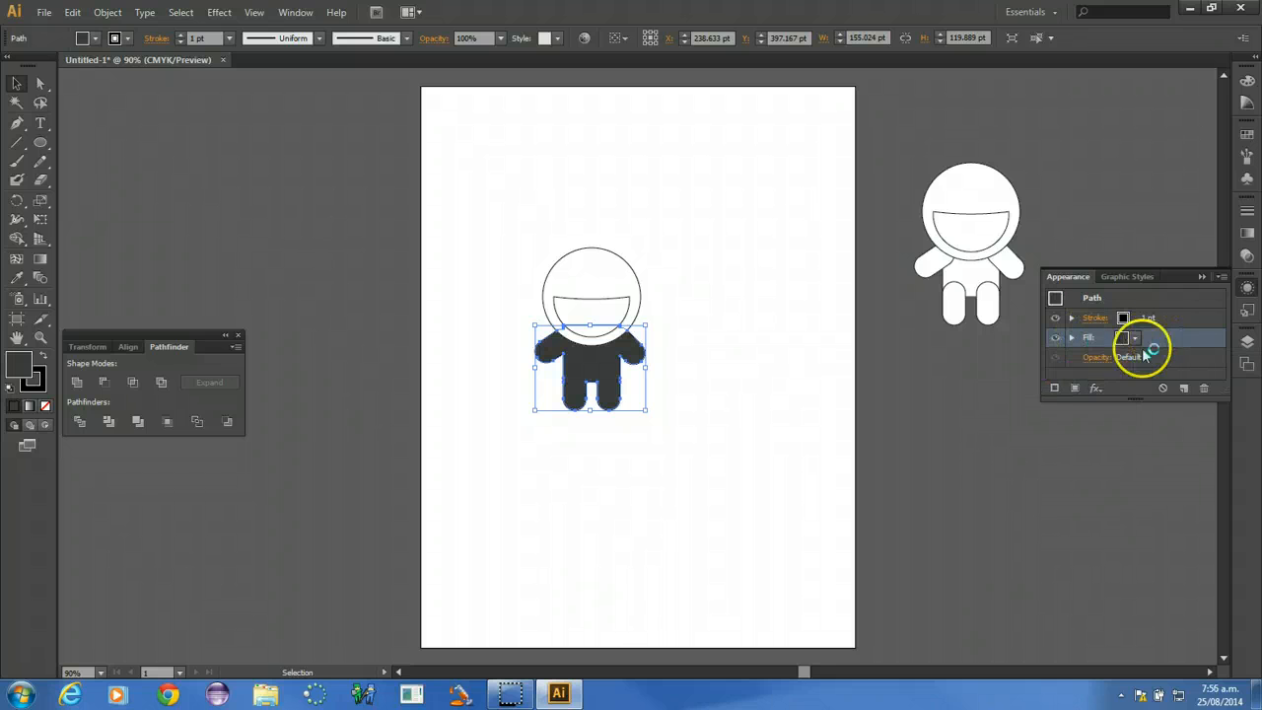
- Set the body's black stroke weight to 5 pt
left_click(1093, 321)
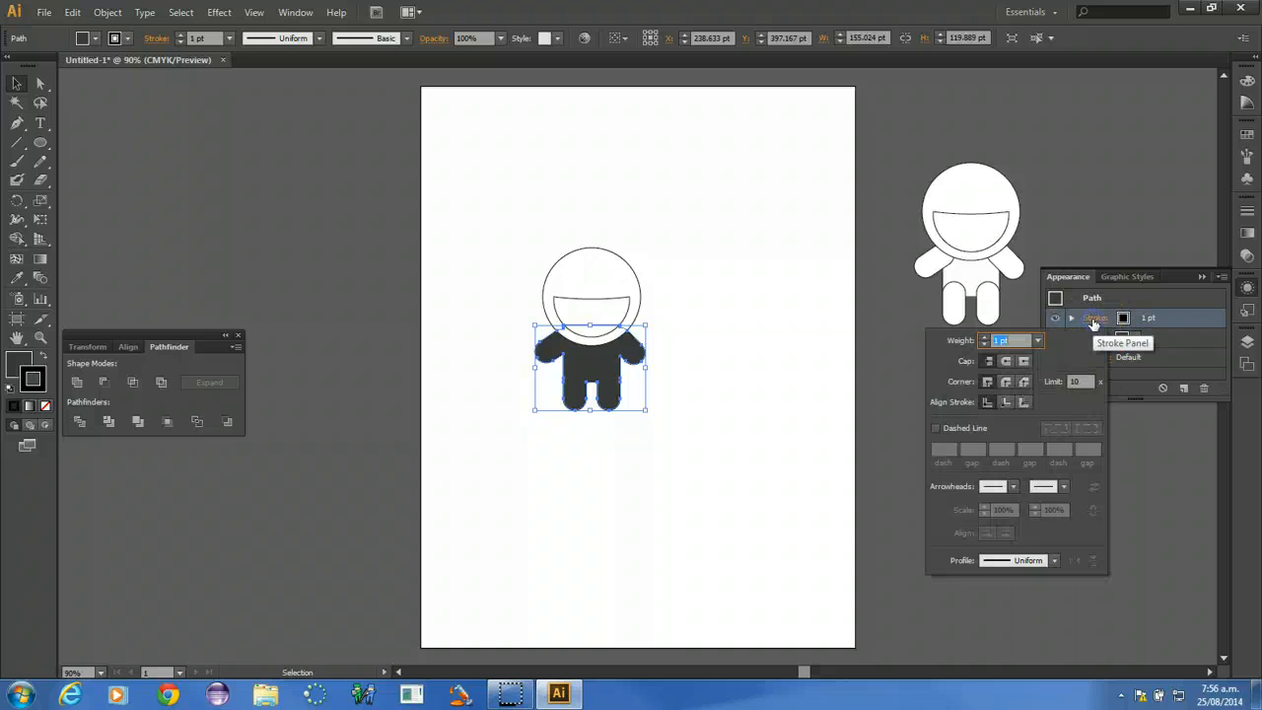
left_click(984, 337)
left_click(984, 338)
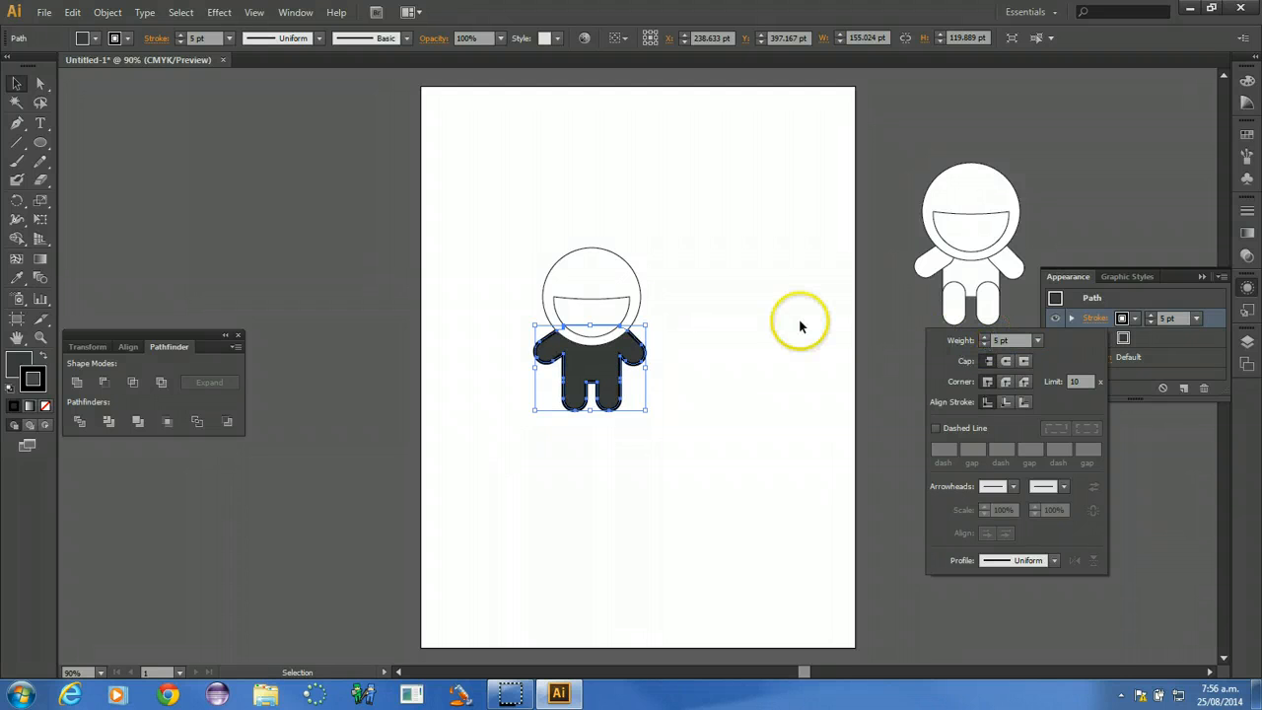
- Align the body's black stroke to the outside of the path
key("ctrl+plus")
key("ctrl+plus")
key("ctrl+plus")
key("ctrl+plus")
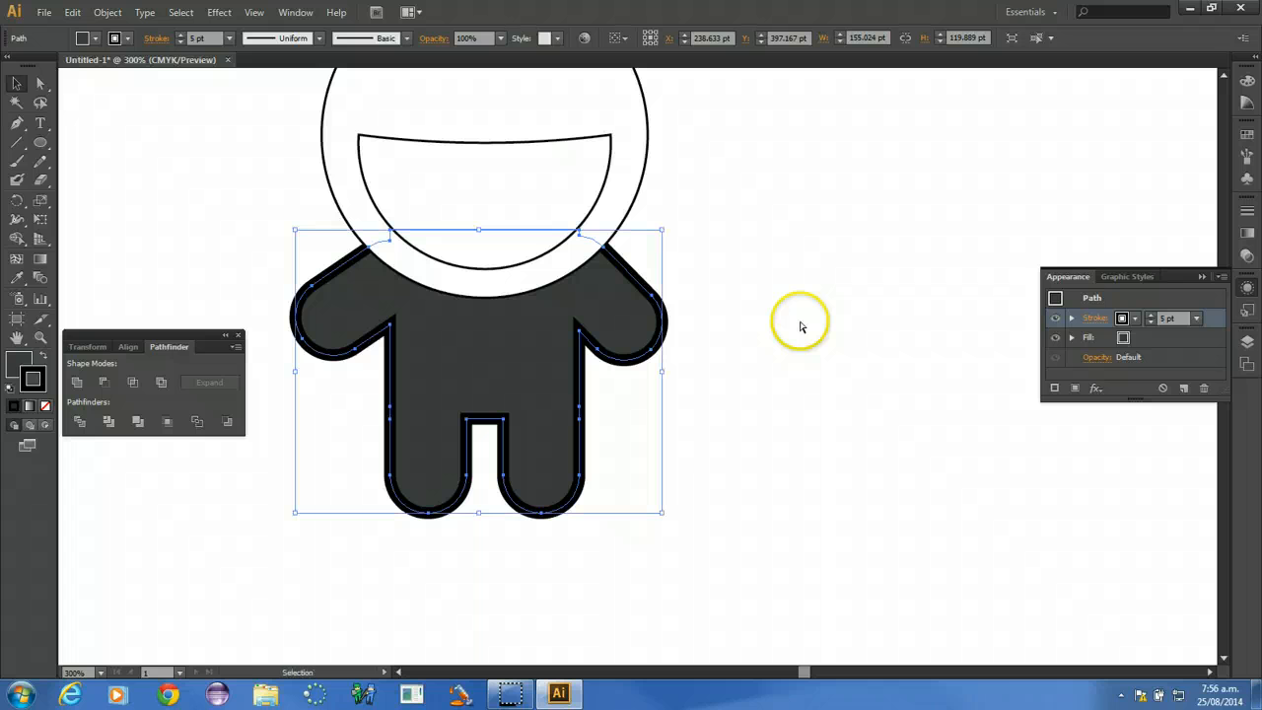
left_click(1093, 320)
left_click(1024, 401)
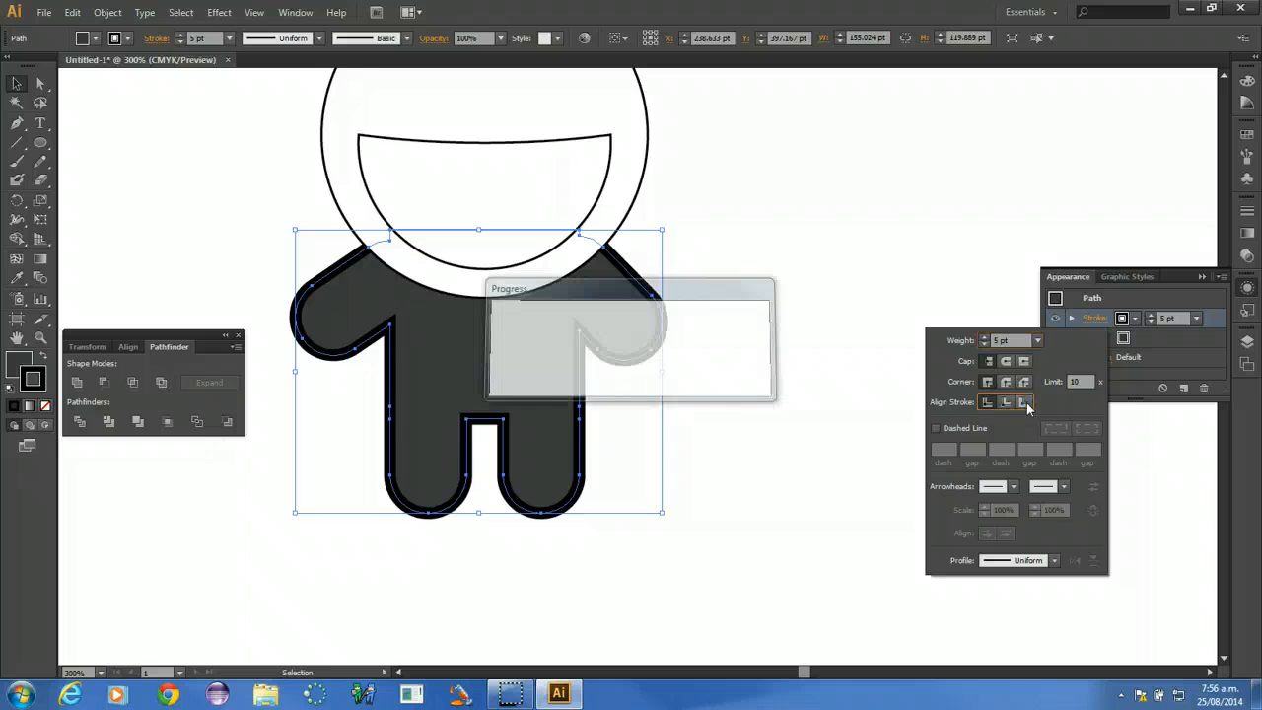
left_click(1025, 404)
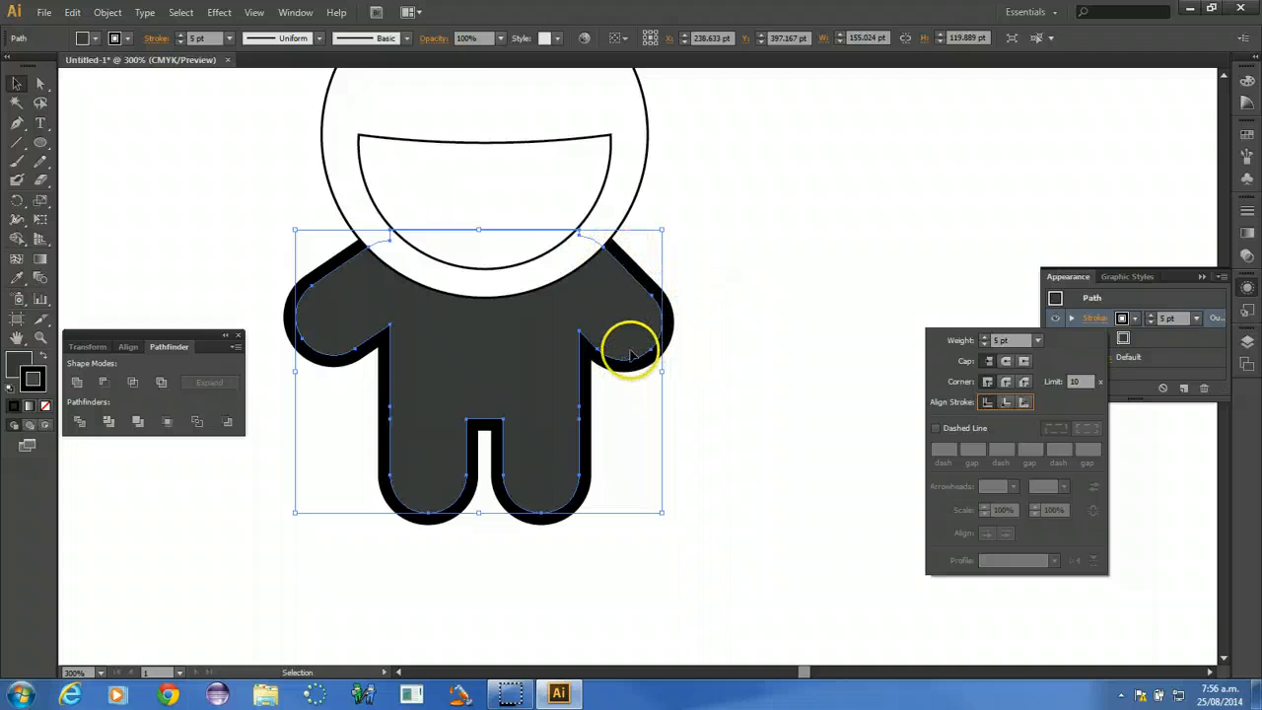
left_click(1099, 300)
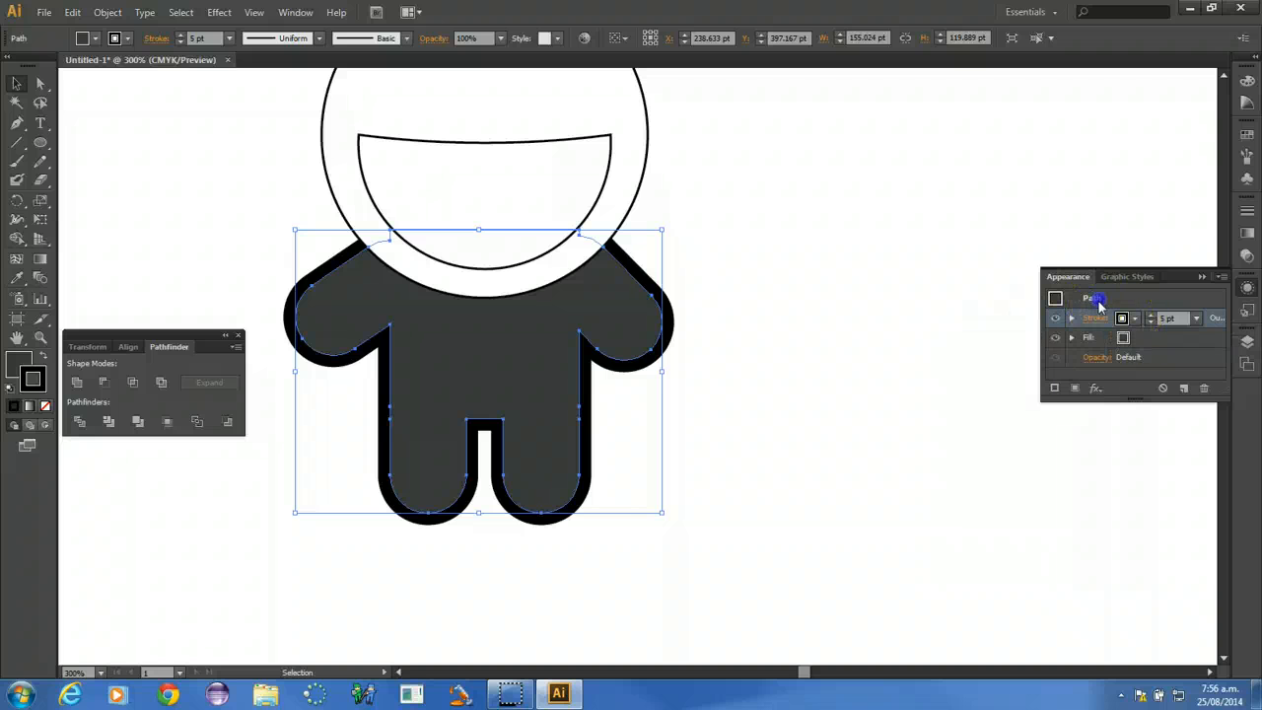
- Add a second 5 pt stroke to the body, colour it C=0 M=0 Y=0 K=80, and align it to the inside
left_click(1054, 389)
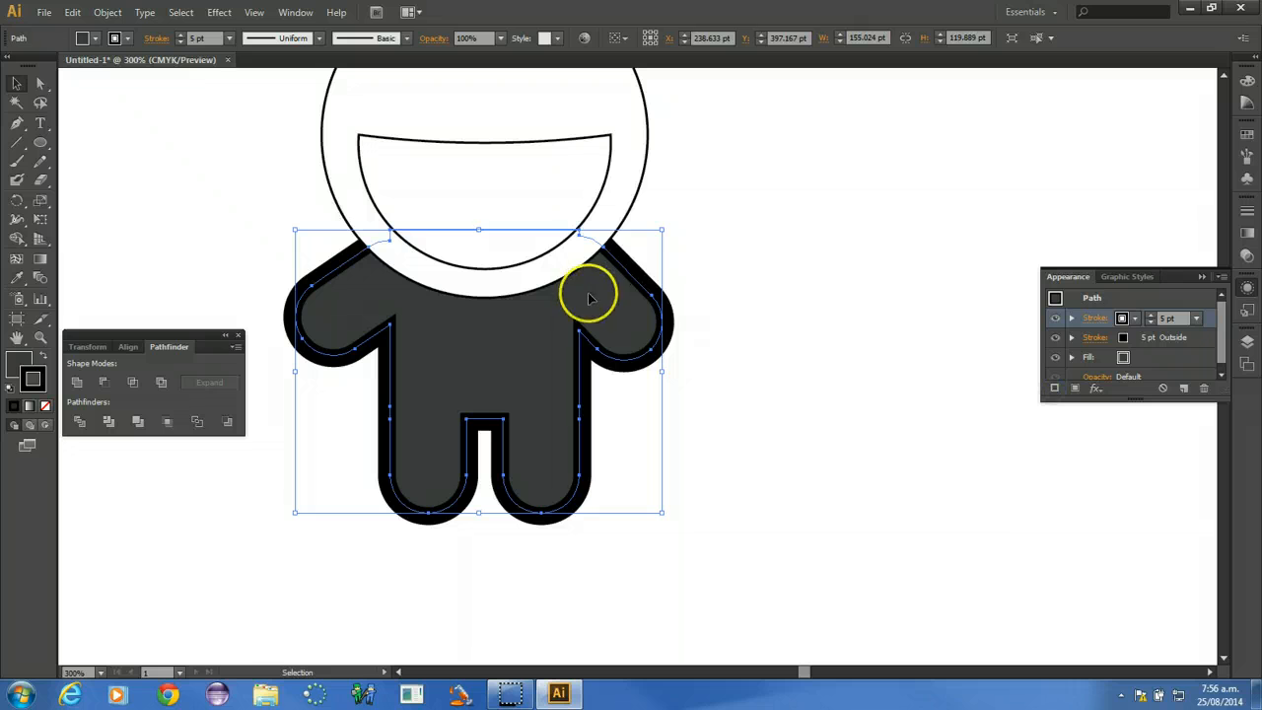
left_click(1132, 319)
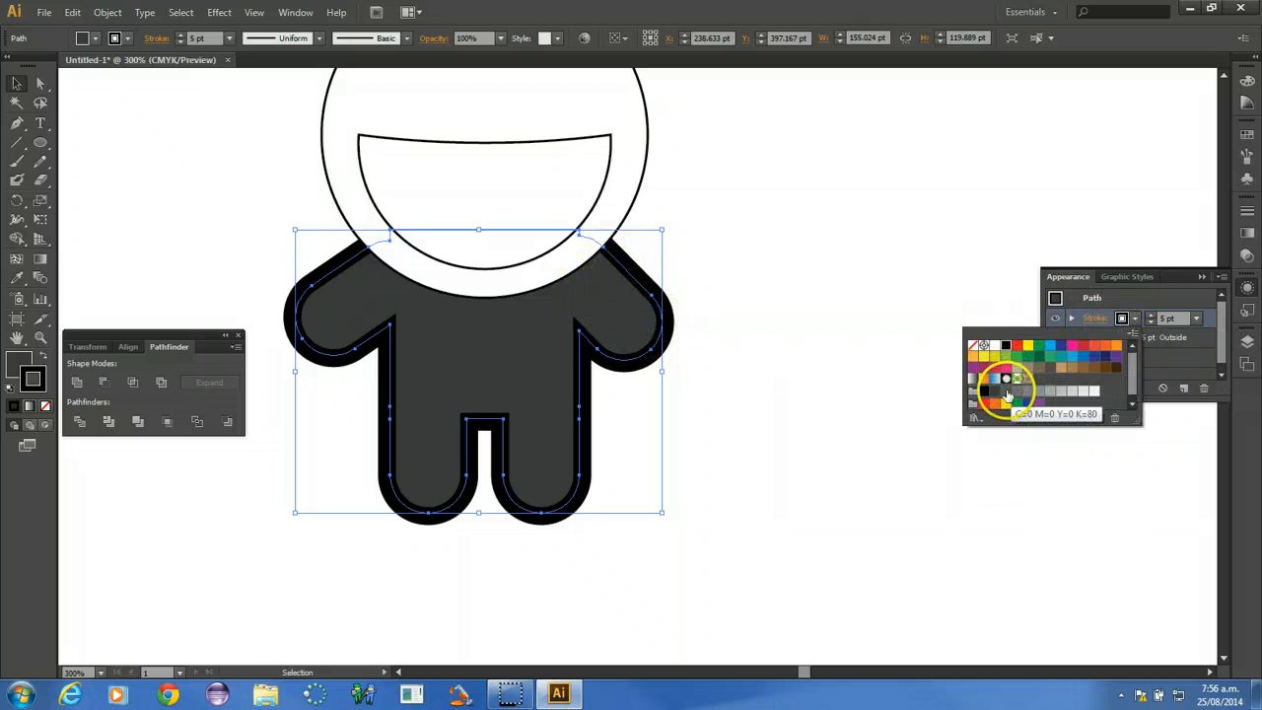
left_click(1006, 392)
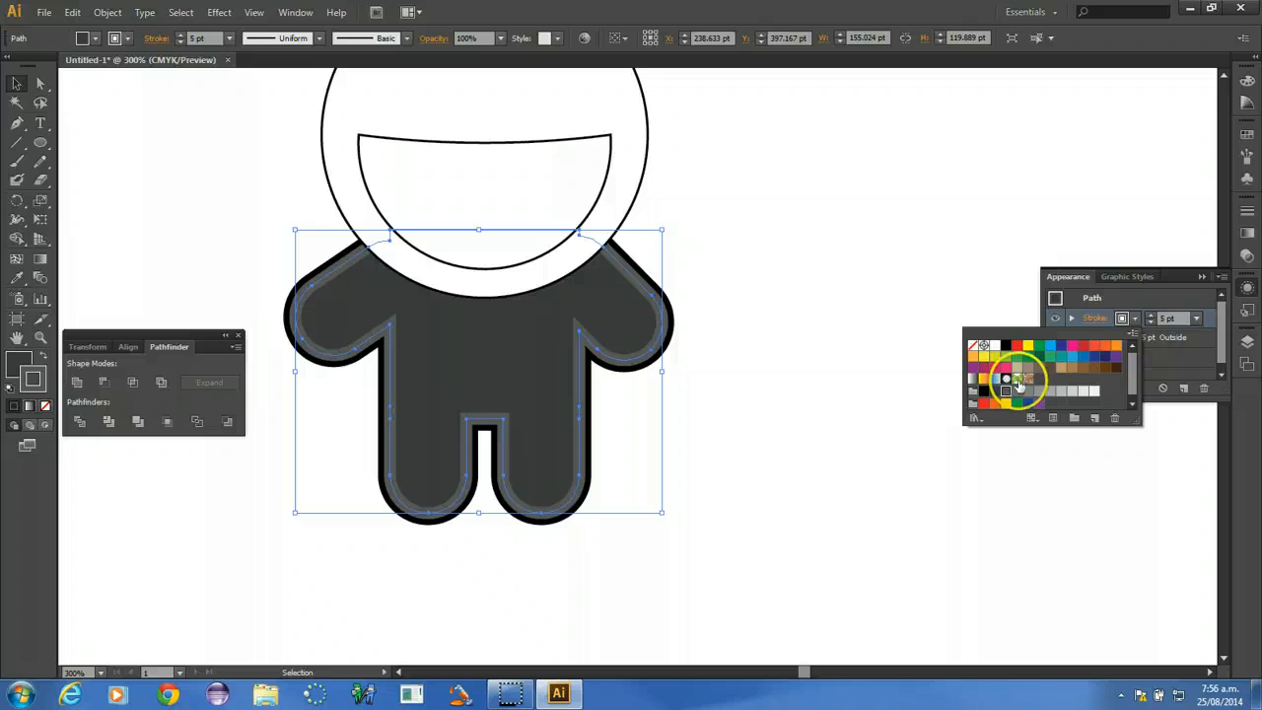
left_click(1113, 299)
left_click(1091, 318)
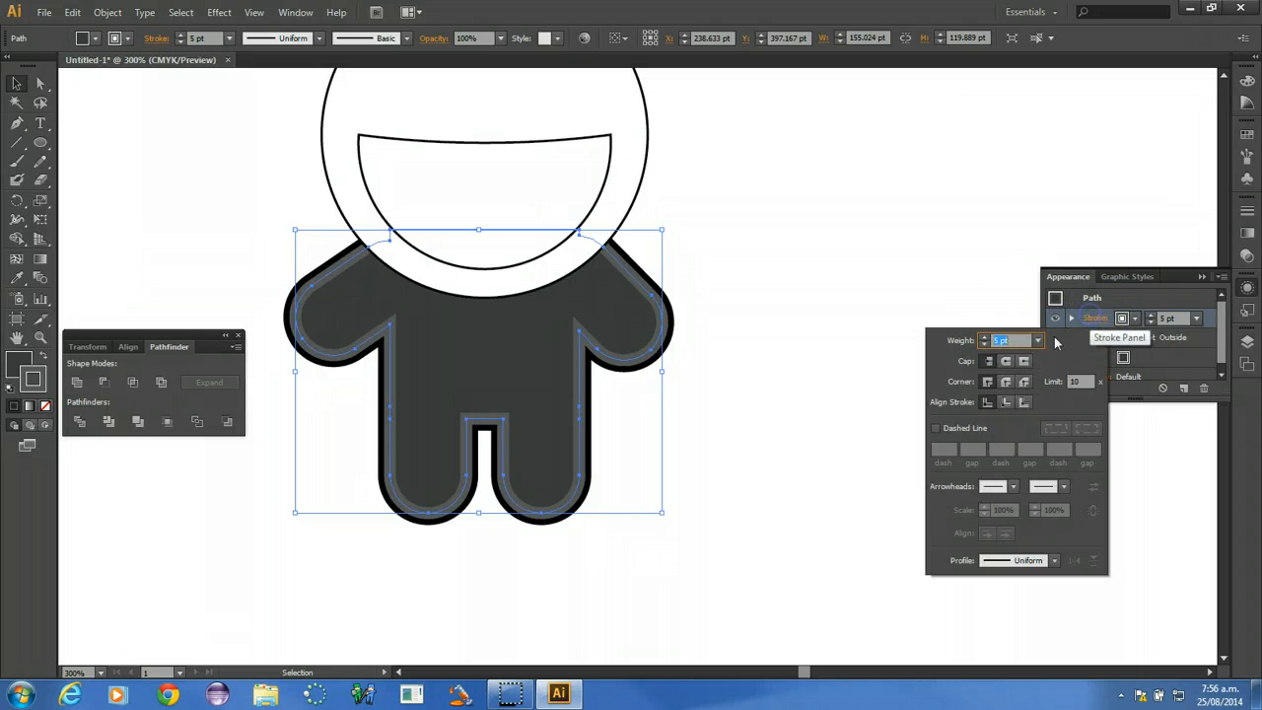
left_click(1007, 404)
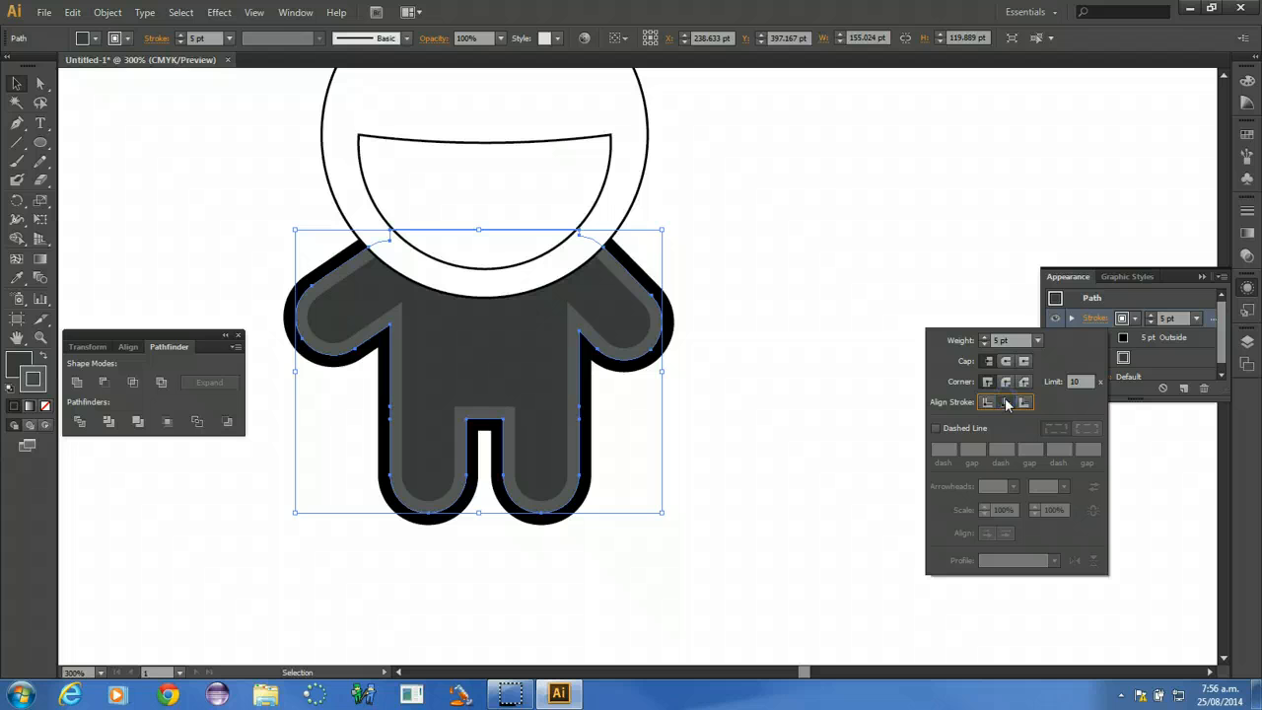
left_click(597, 345)
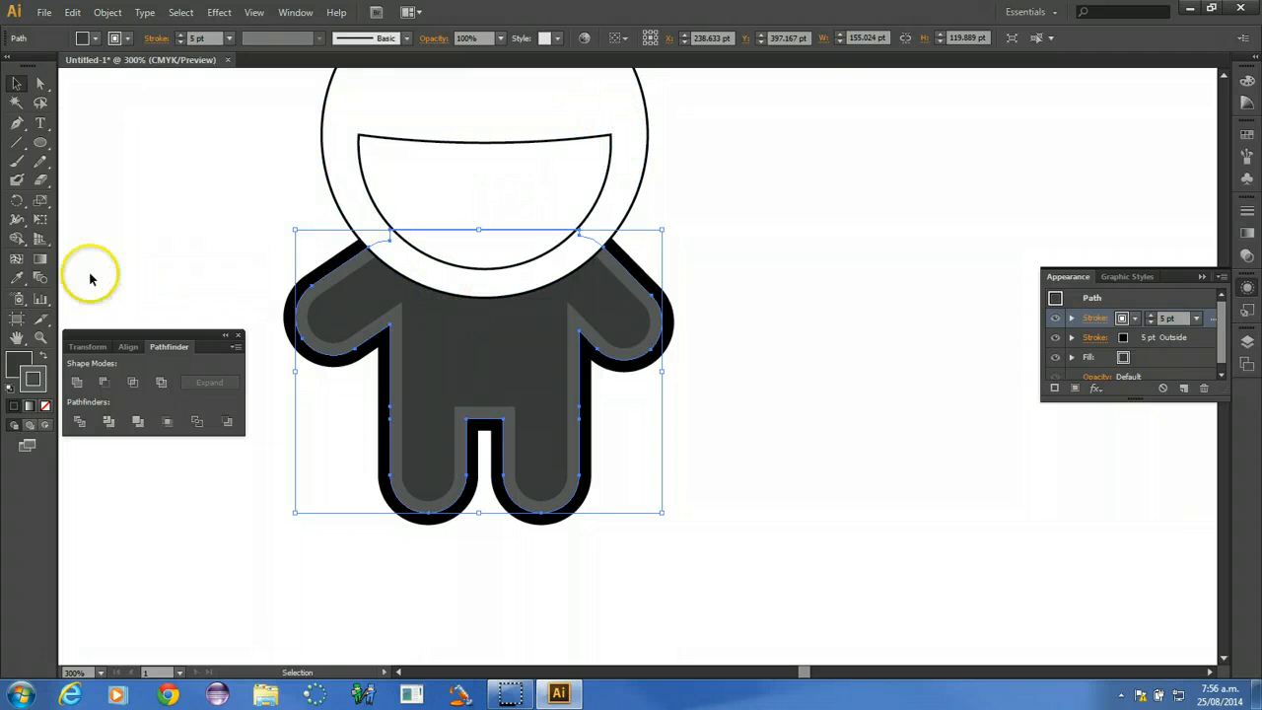
- Copy the body's dark grey fill and grey stroke onto the head circle with the Eyedropper
left_click(360, 105)
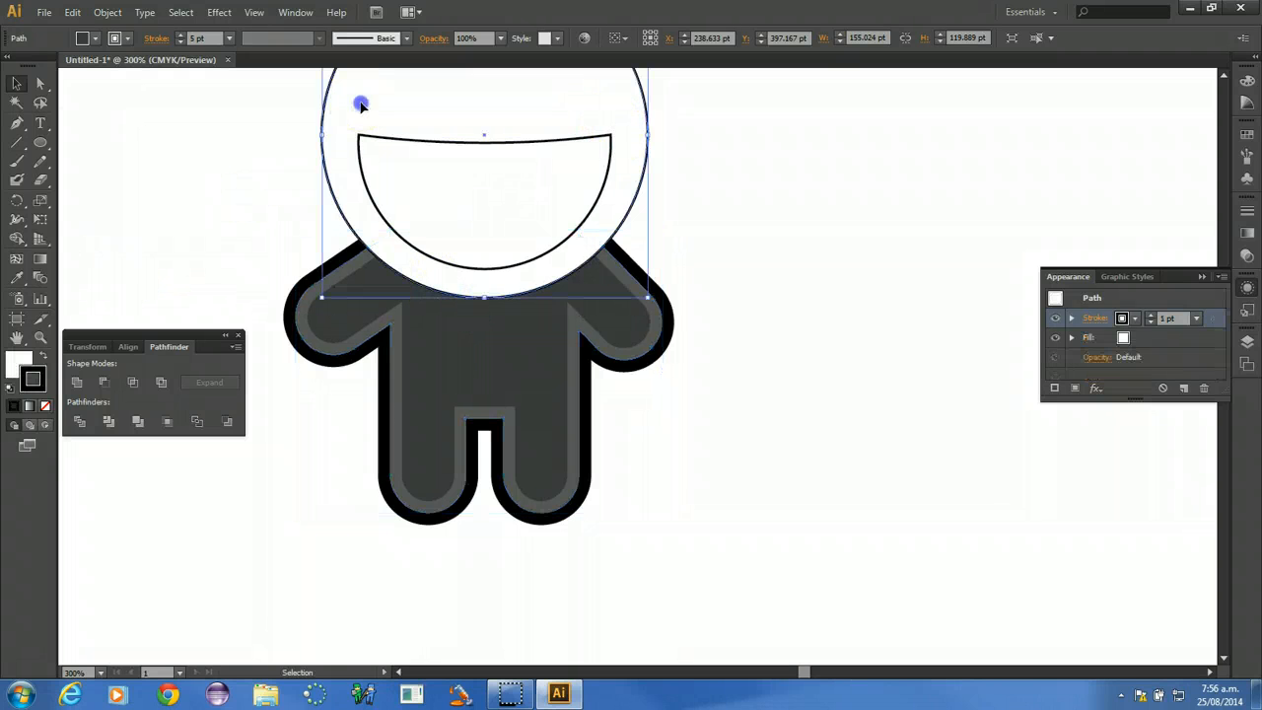
left_click(16, 278)
left_click(395, 340)
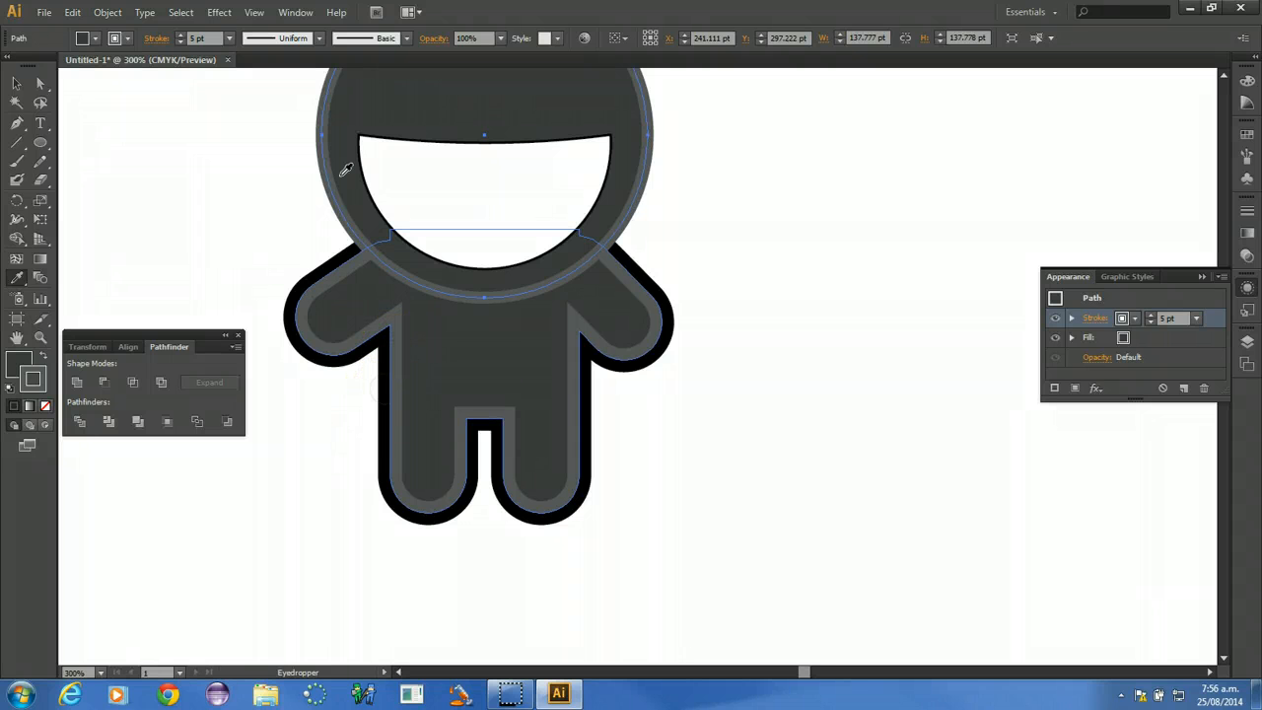
left_click(339, 153)
- Select the head circle and align its grey 5 pt stroke to the inside
left_click(16, 82)
left_click(374, 248)
left_click(355, 155)
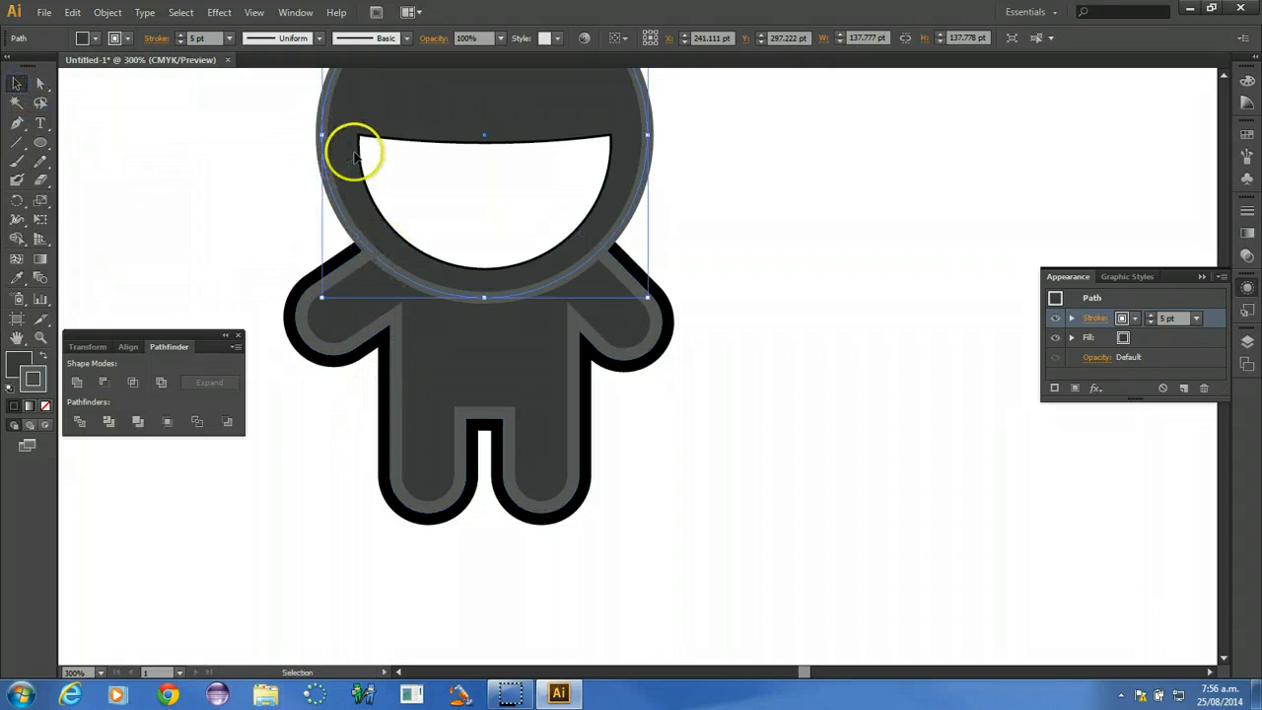
left_click(1089, 319)
left_click(1005, 401)
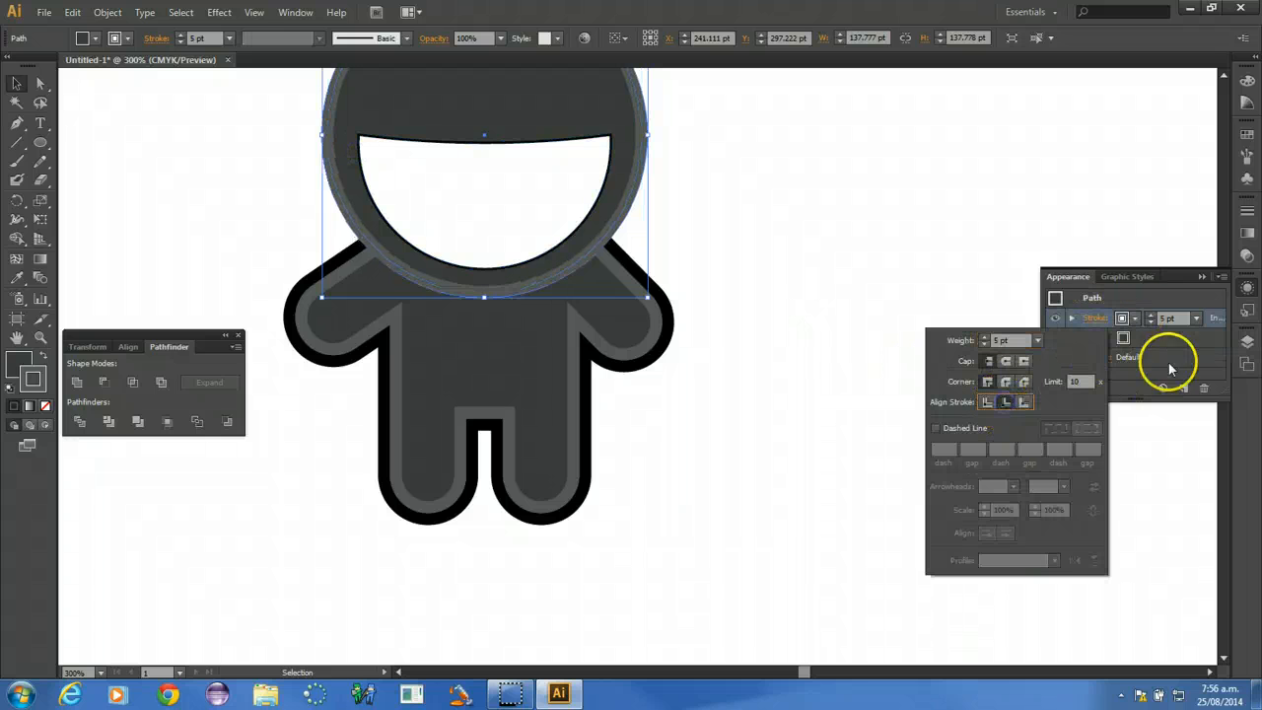
- Add a second 5 pt stroke to the head circle, align it to the outside, and colour it black
left_click(1055, 388)
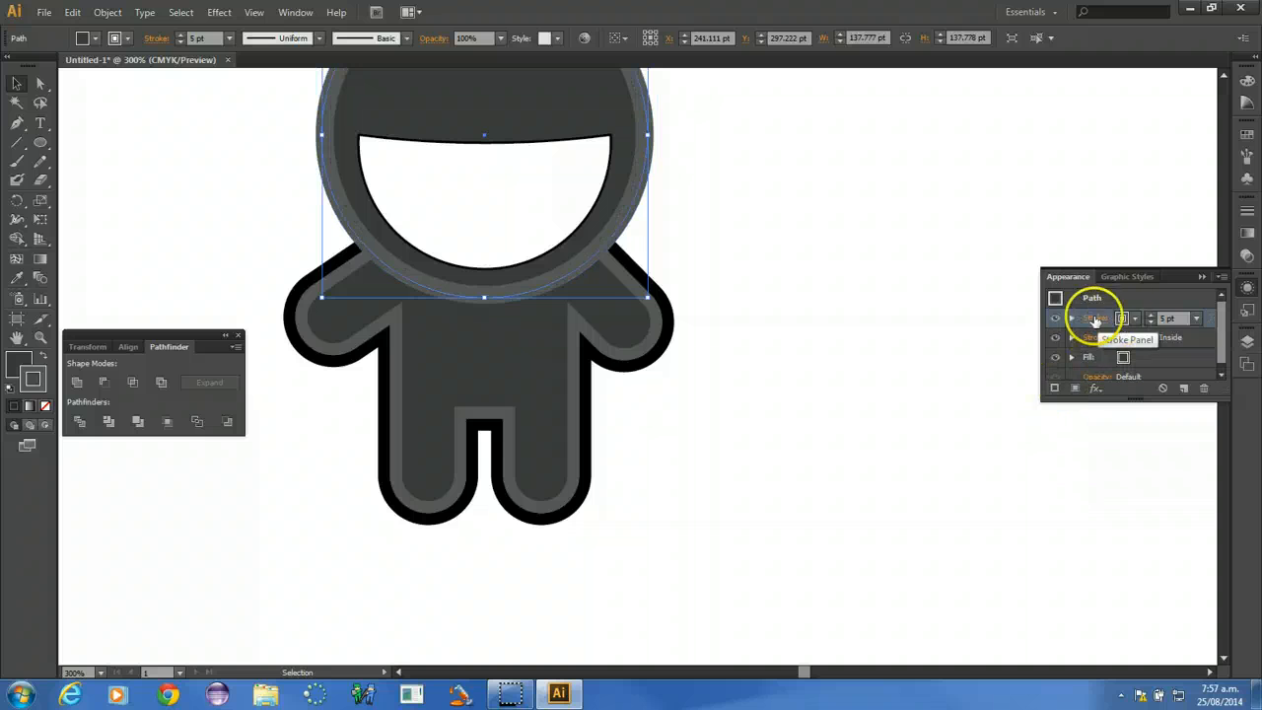
left_click(1092, 318)
left_click(1024, 401)
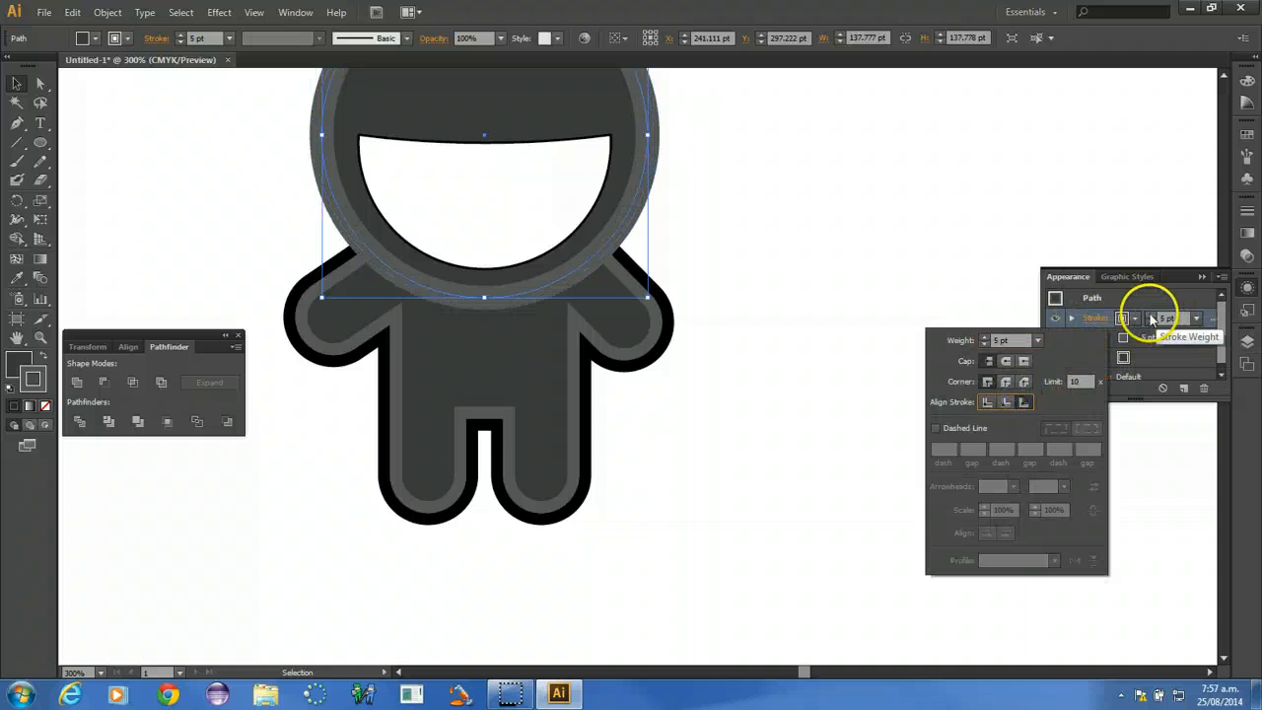
left_click(1122, 317)
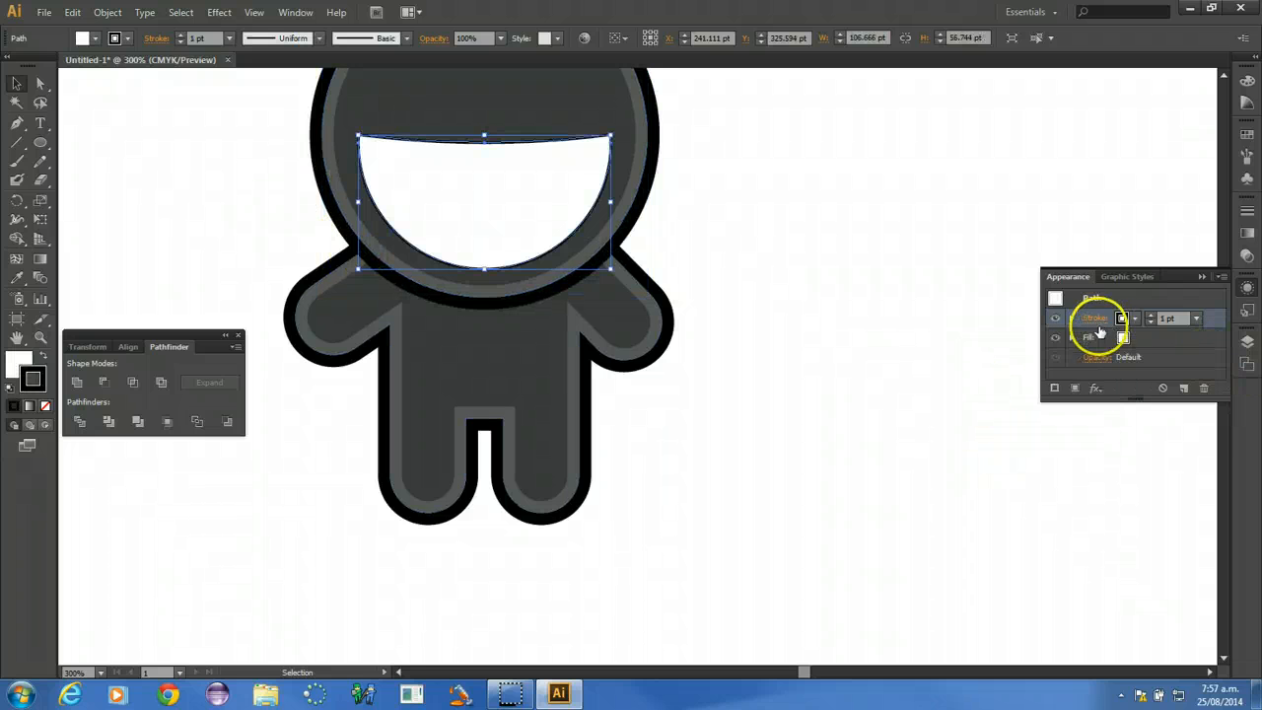
- Fill the face shape with the tan C=25 M=40 Y=65 K=0 swatch
left_click(1124, 338)
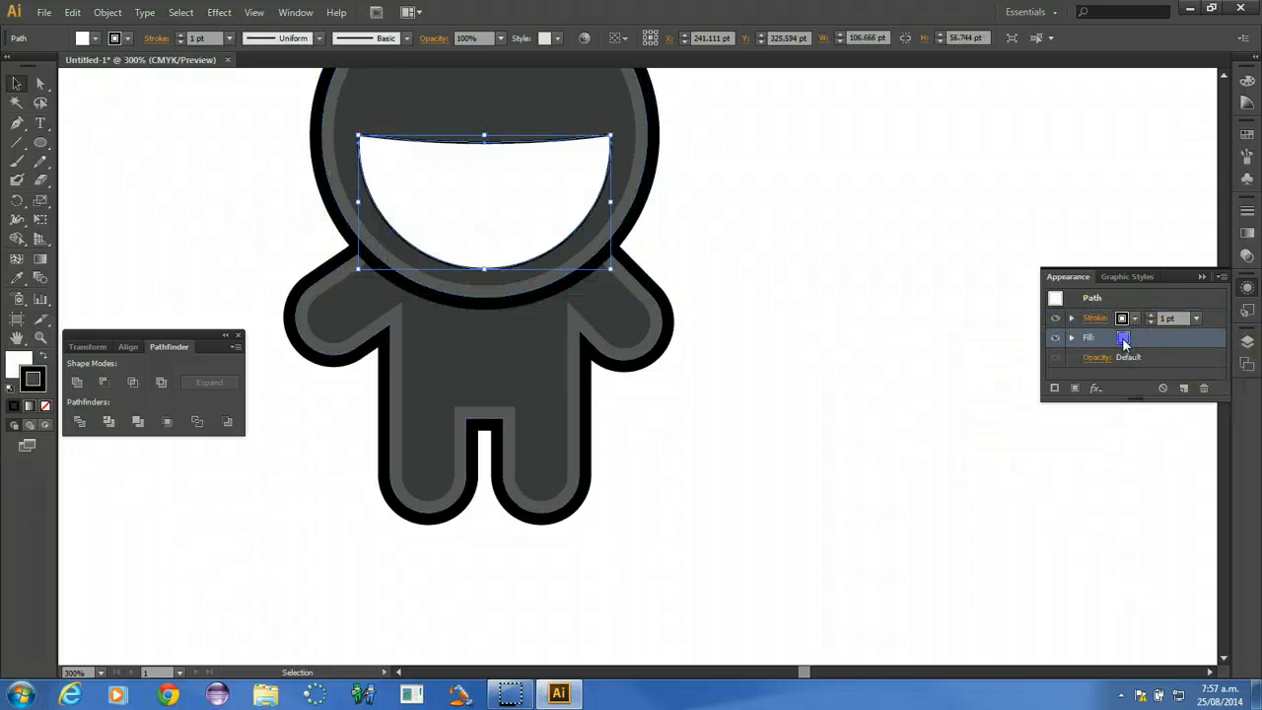
left_click(1245, 157)
left_click(1250, 138)
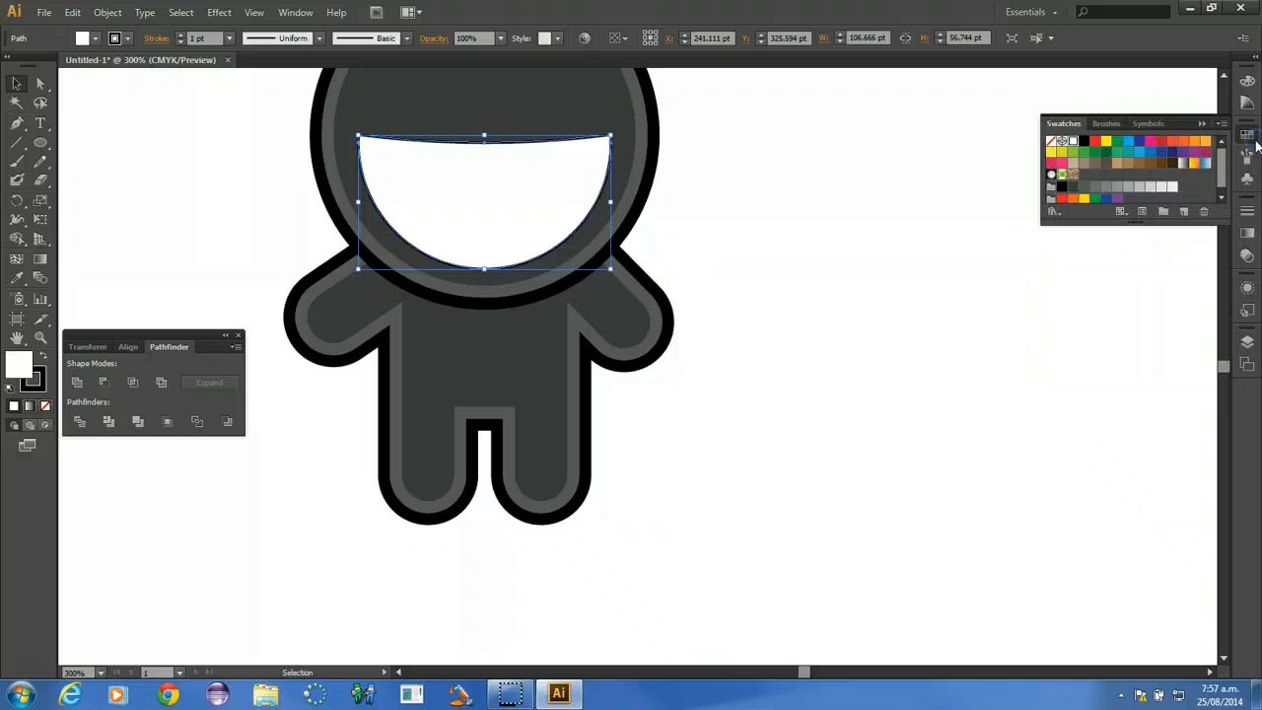
left_click(1116, 166)
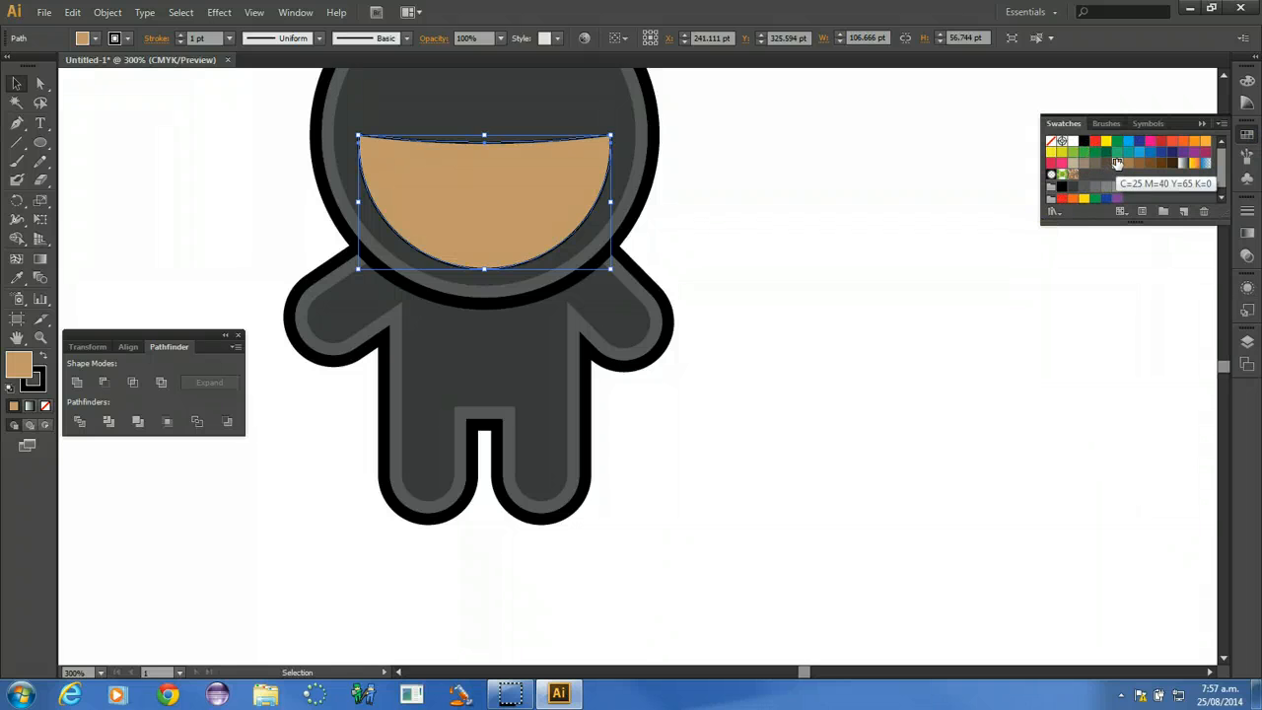
- Fill the face shape with a light peach tone from the Skintones swatch library and close the library
left_click(1062, 212)
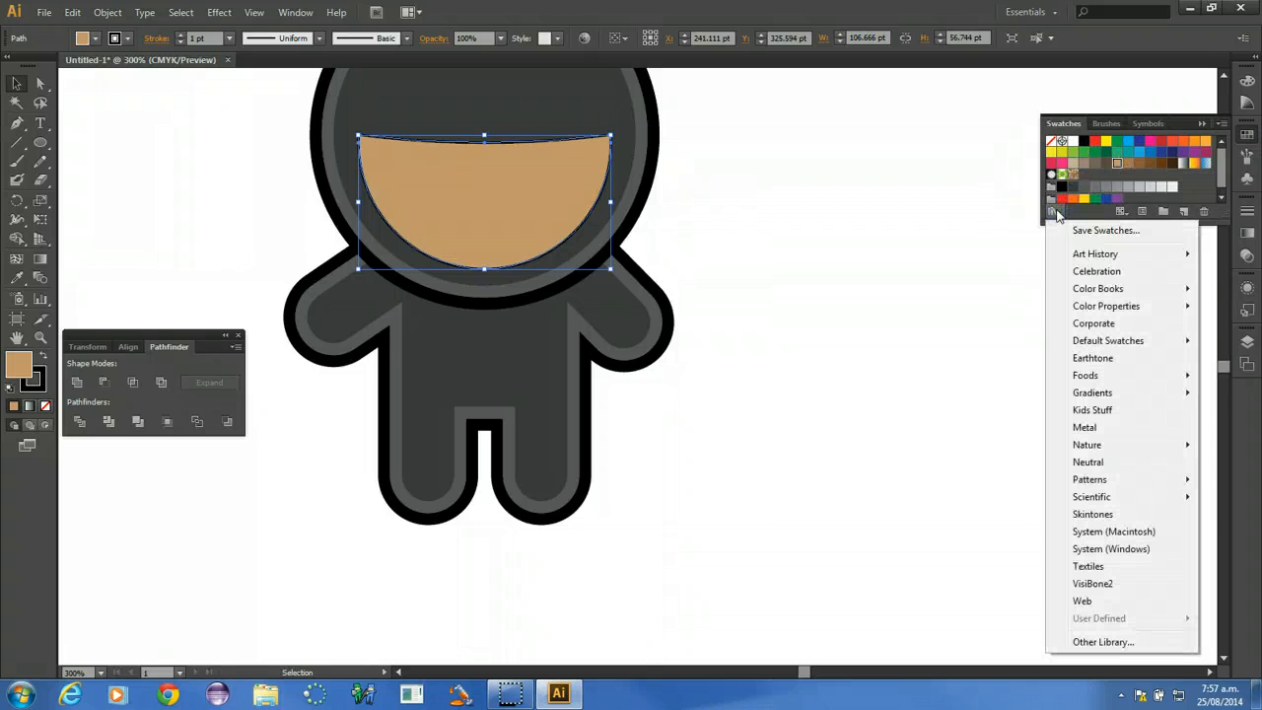
left_click(1092, 513)
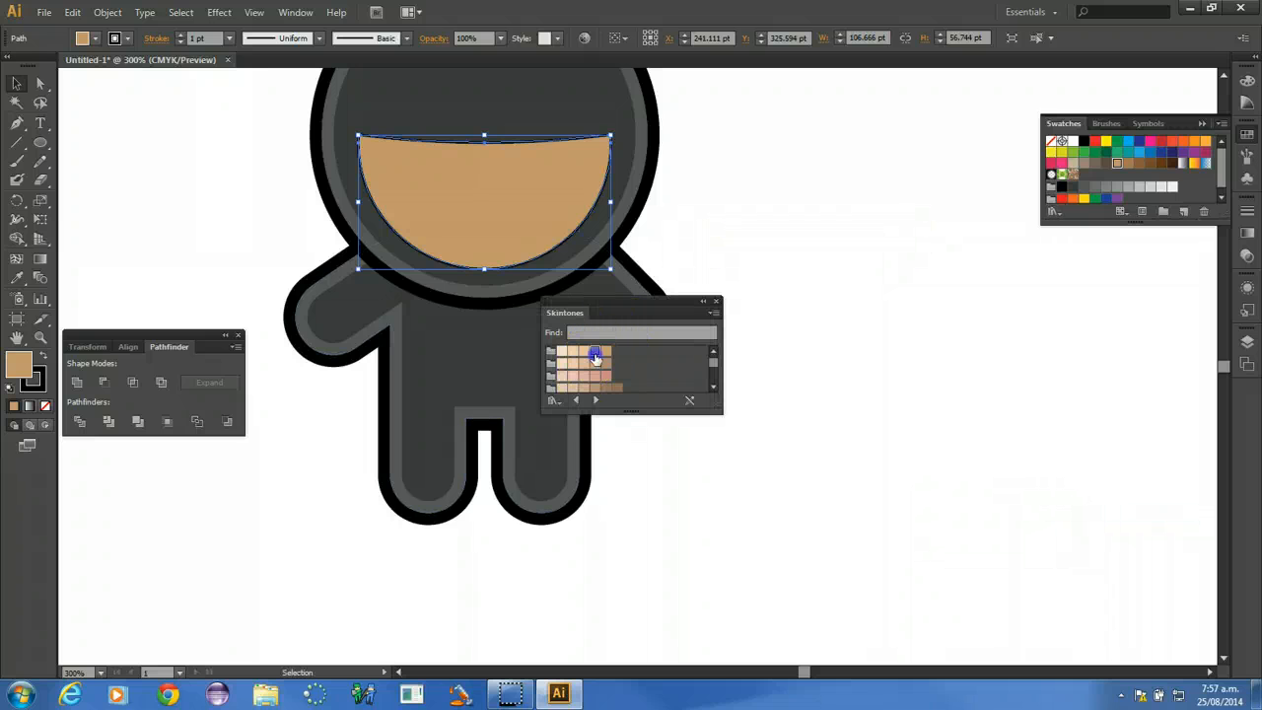
left_click(595, 353)
left_click_drag(690, 302, 993, 304)
left_click(762, 329)
left_click(751, 331)
left_click(1246, 139)
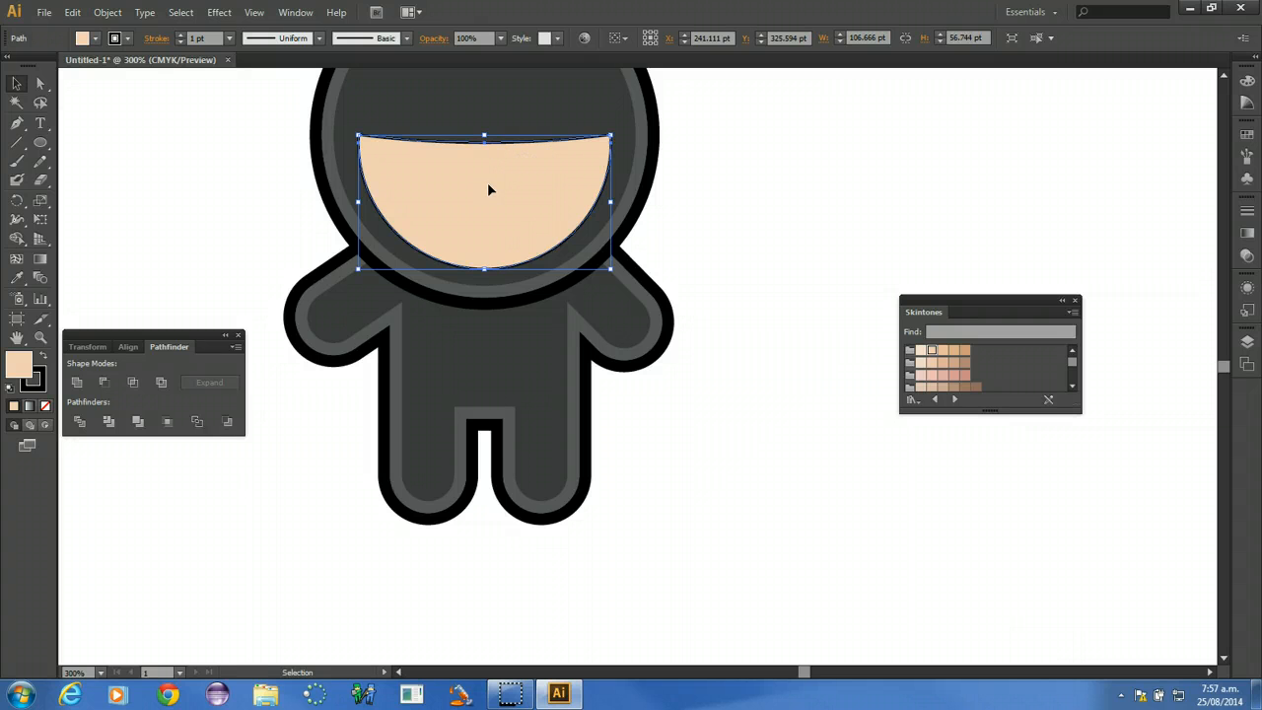
left_click(1248, 287)
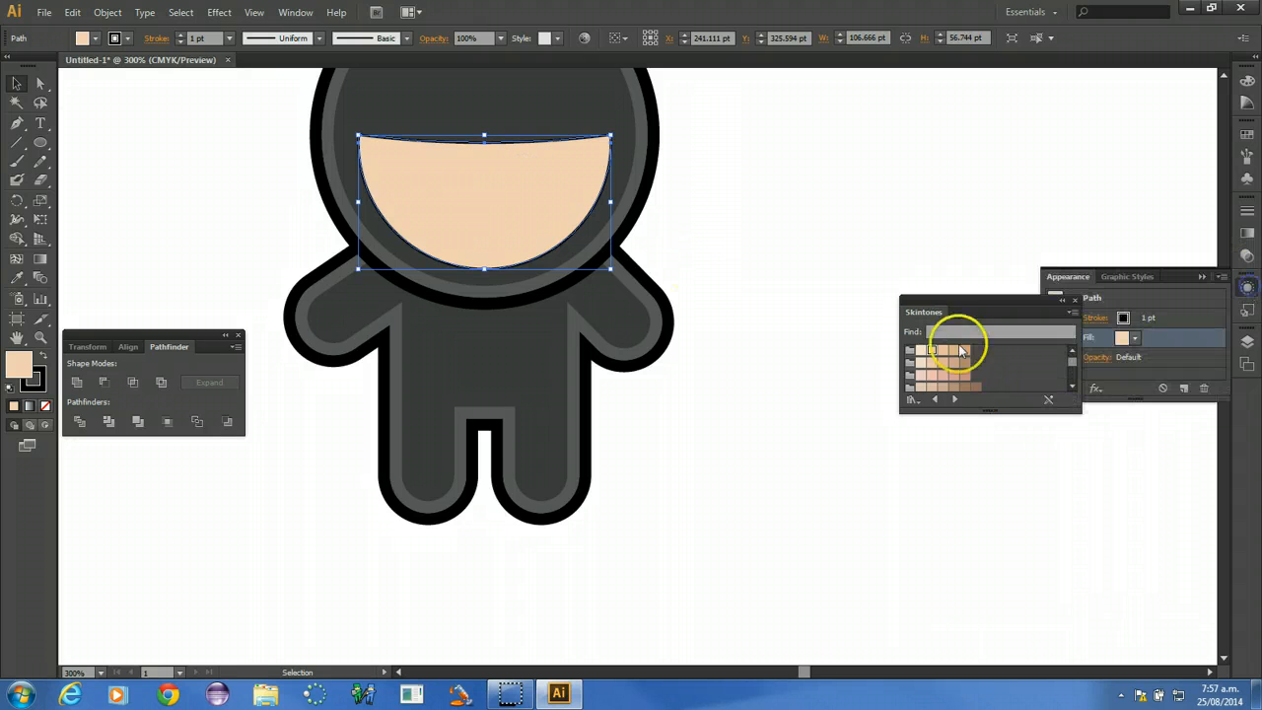
left_click(1075, 299)
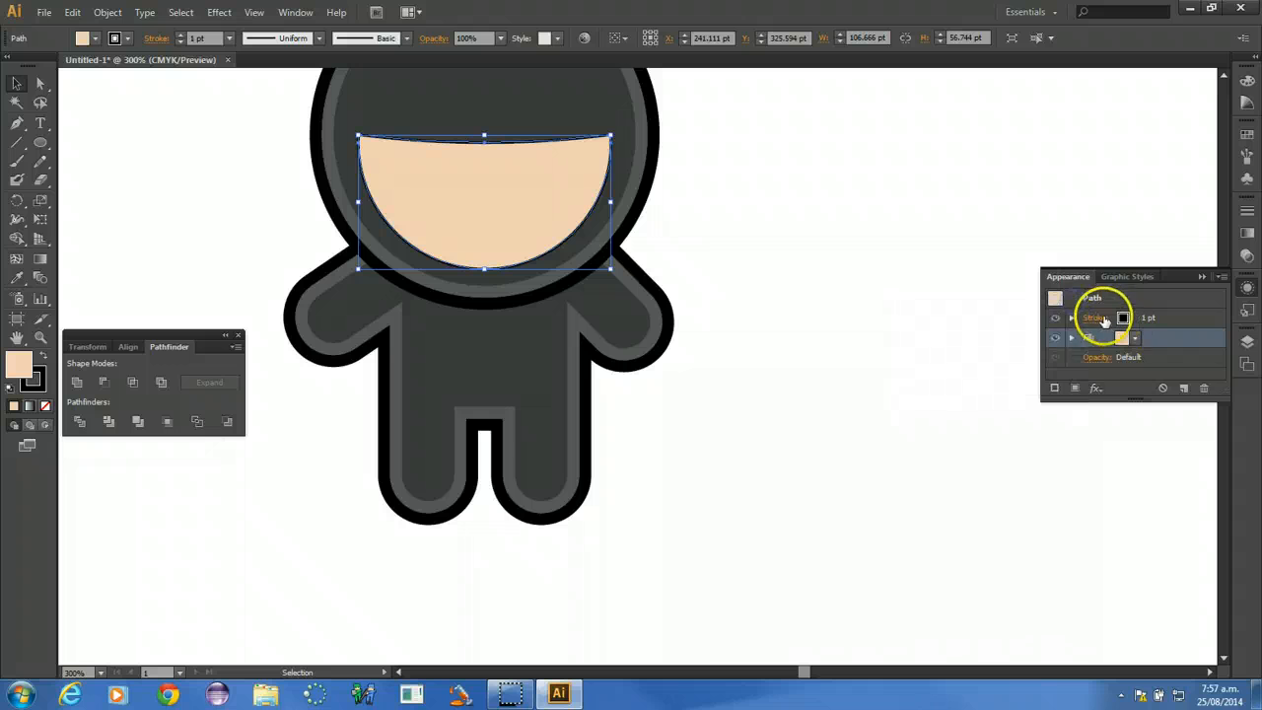
- Set the face shape's stroke to 4 pt, align it to the outside, and colour it dark grey
left_click(1102, 319)
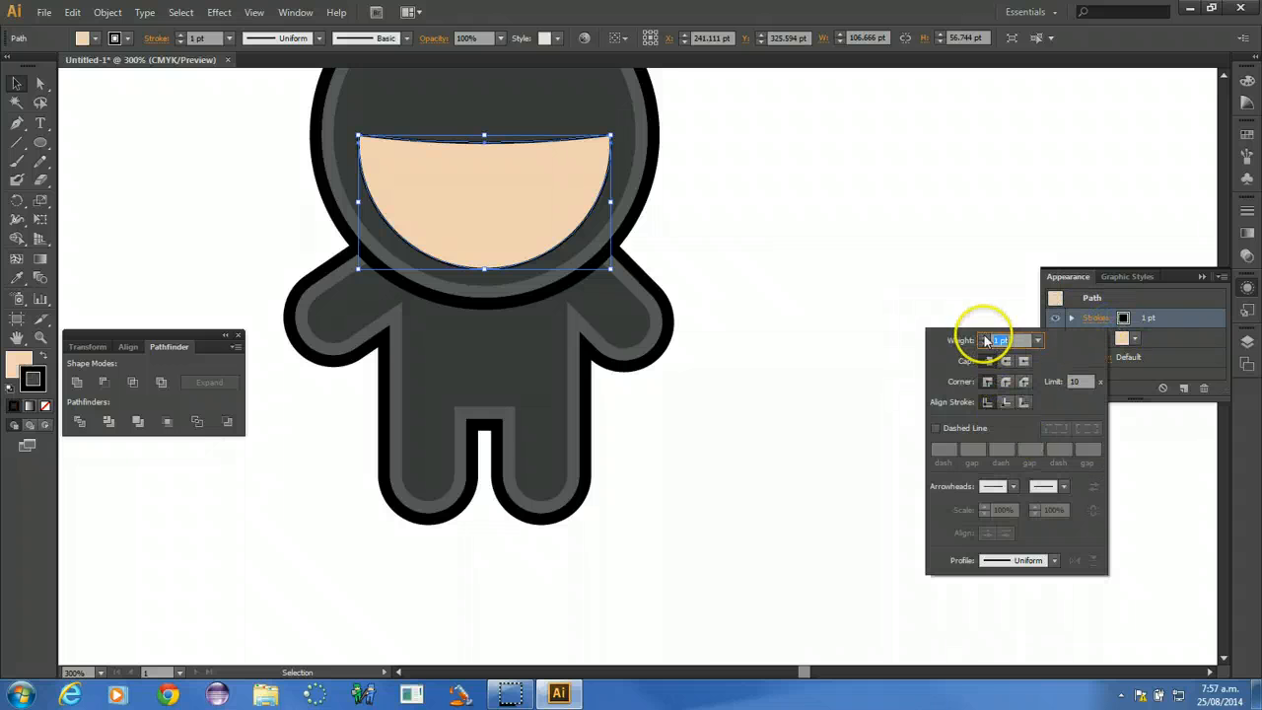
left_click(986, 338)
left_click(984, 339)
left_click(985, 339)
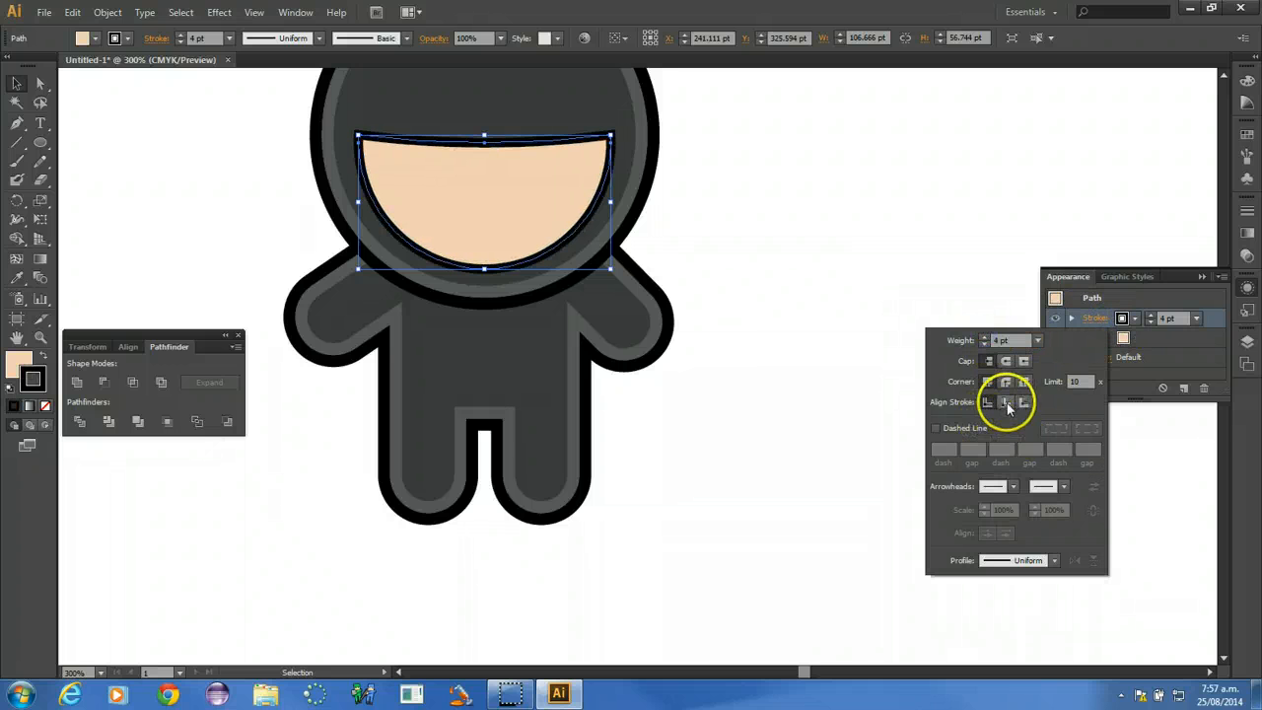
left_click(1024, 403)
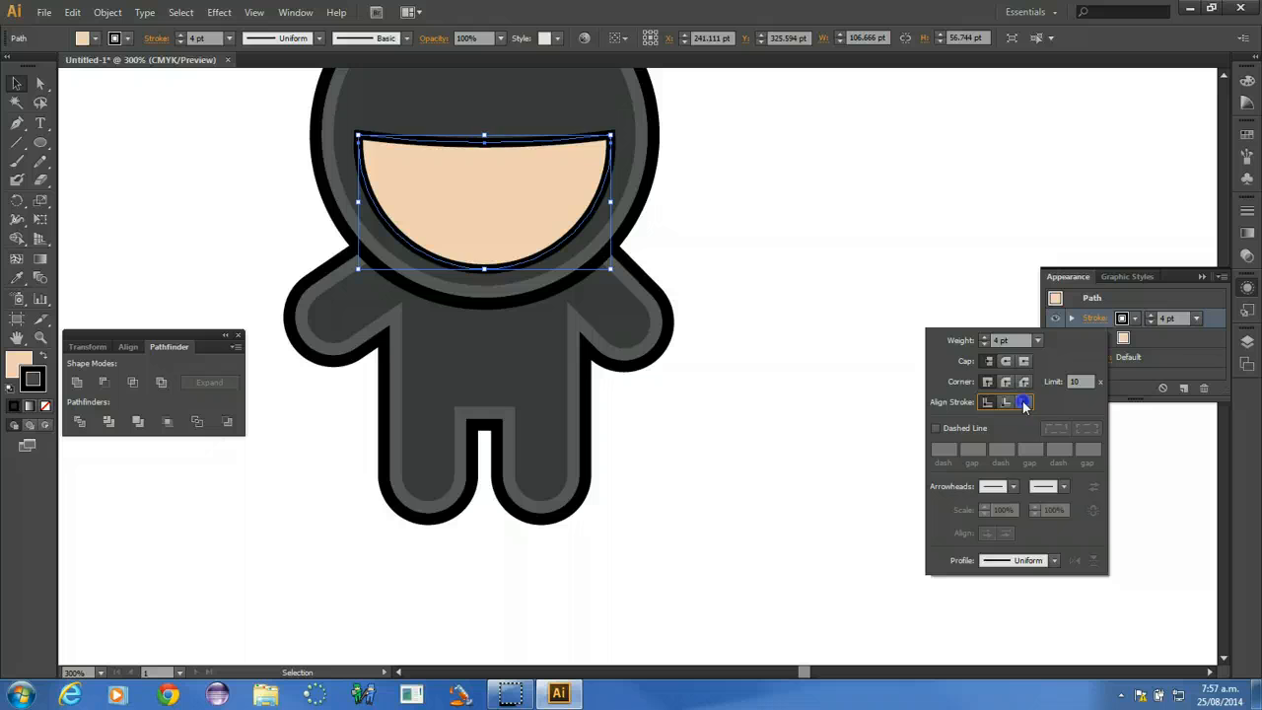
left_click(1136, 320)
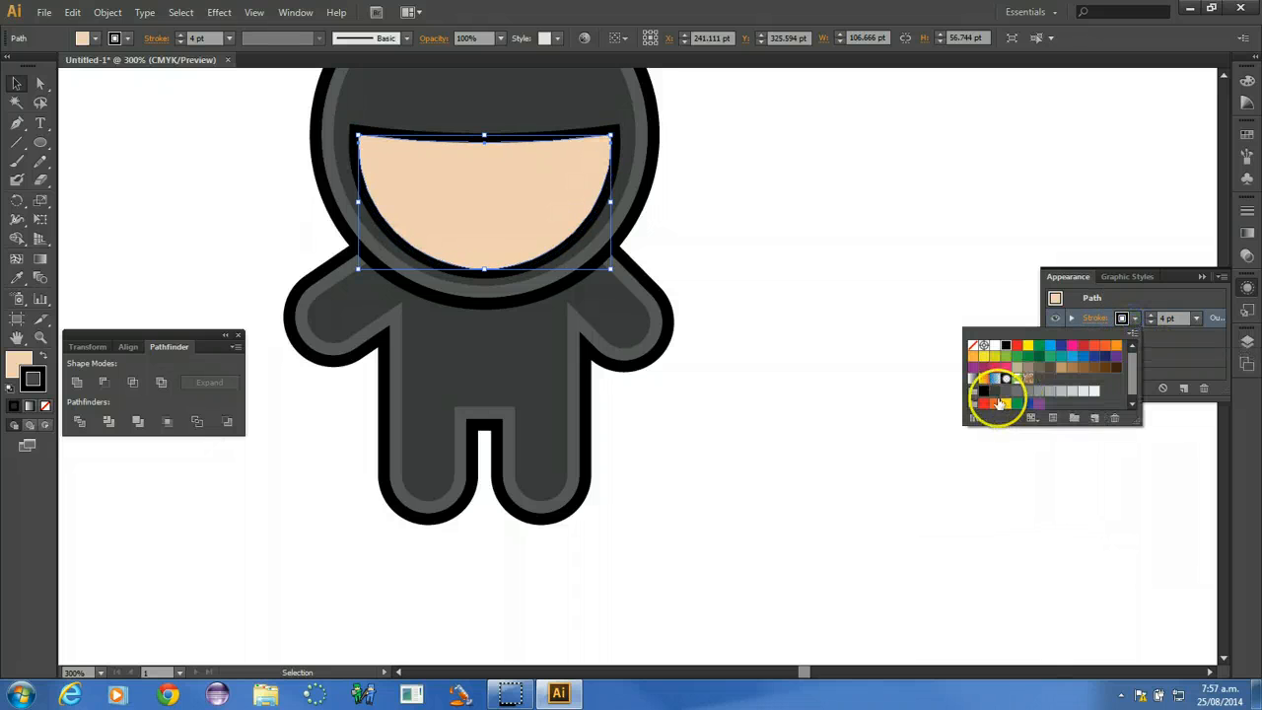
left_click(993, 392)
left_click(1006, 392)
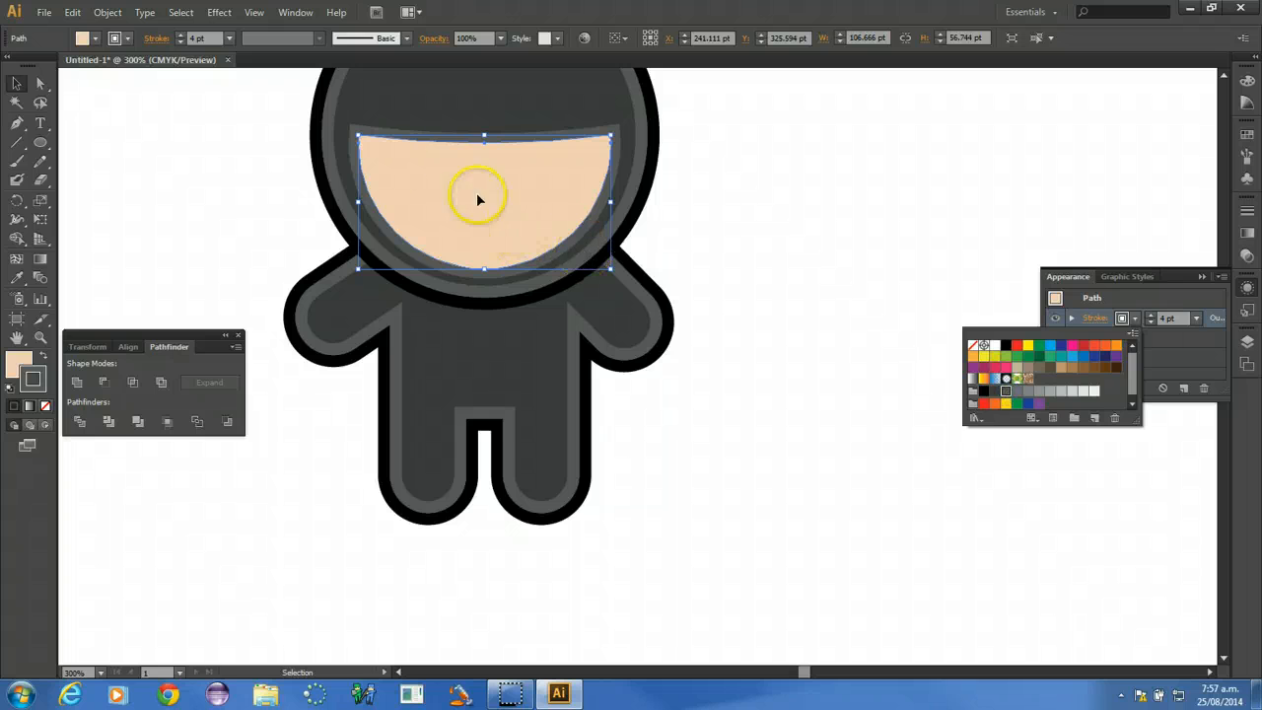
left_click(525, 194)
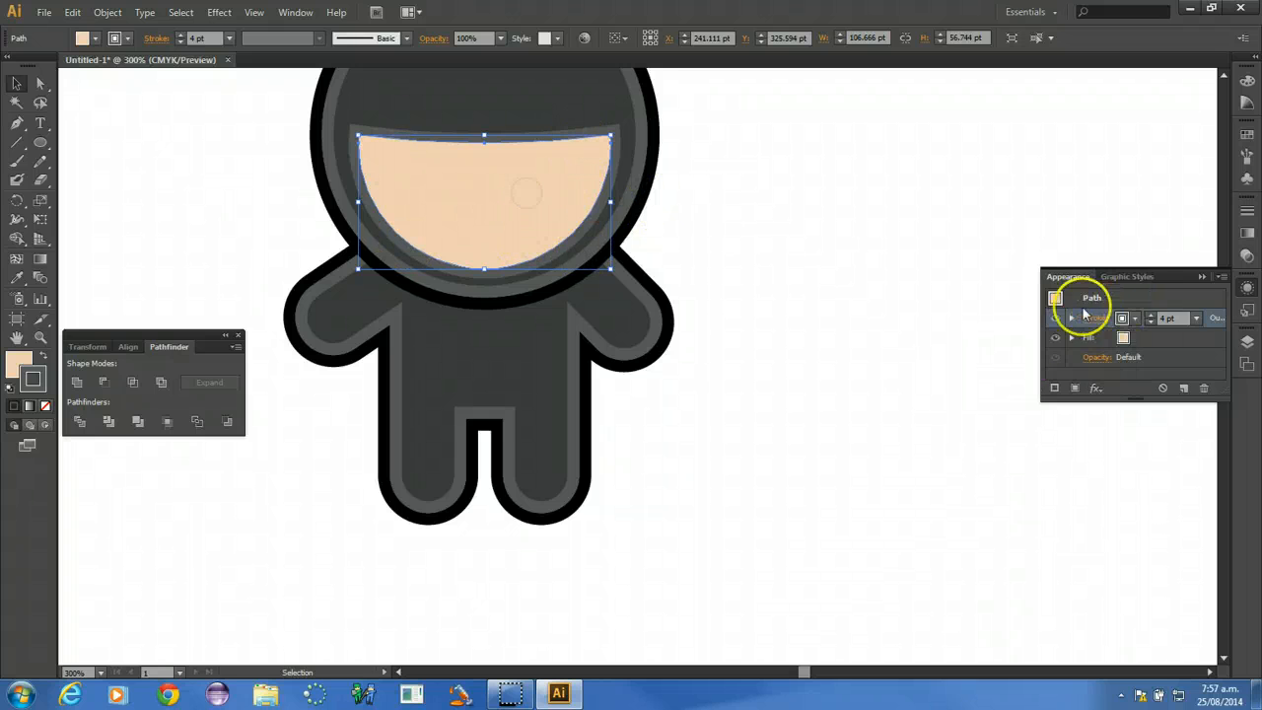
- Add a second 4 pt stroke to the face shape, colour it tan, and align it to the inside
left_click(1055, 387)
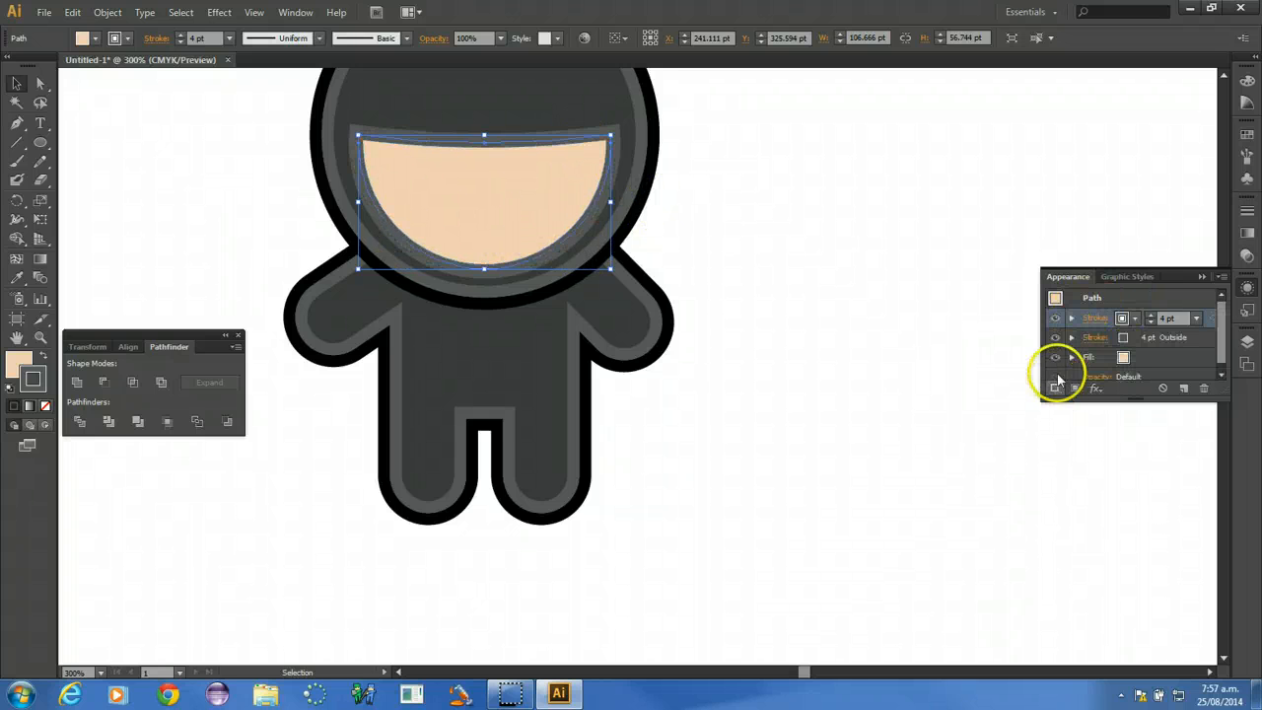
left_click(1122, 318)
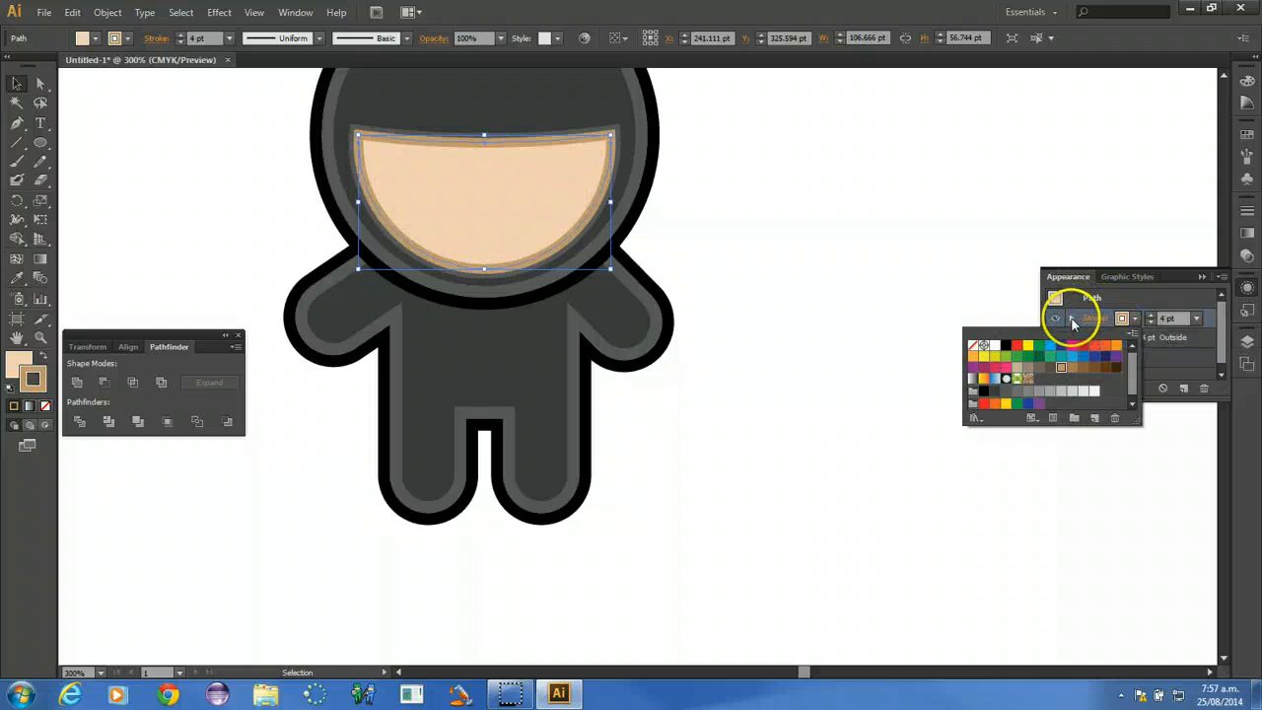
left_click(1086, 326)
left_click(1084, 320)
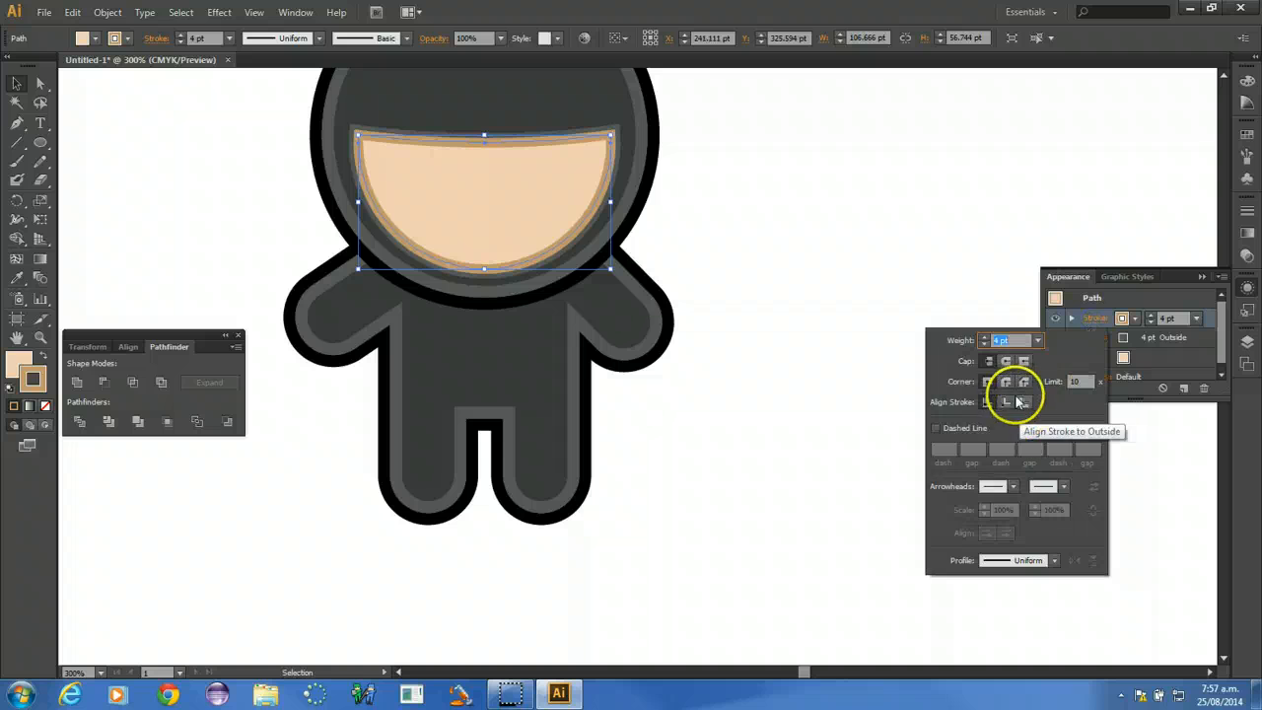
left_click(1004, 402)
left_click(768, 228)
- Draw a circular eye about 13 pt wide with default fill and stroke on the face, and copy it level to the other side
scroll(550, 271, "up", 3)
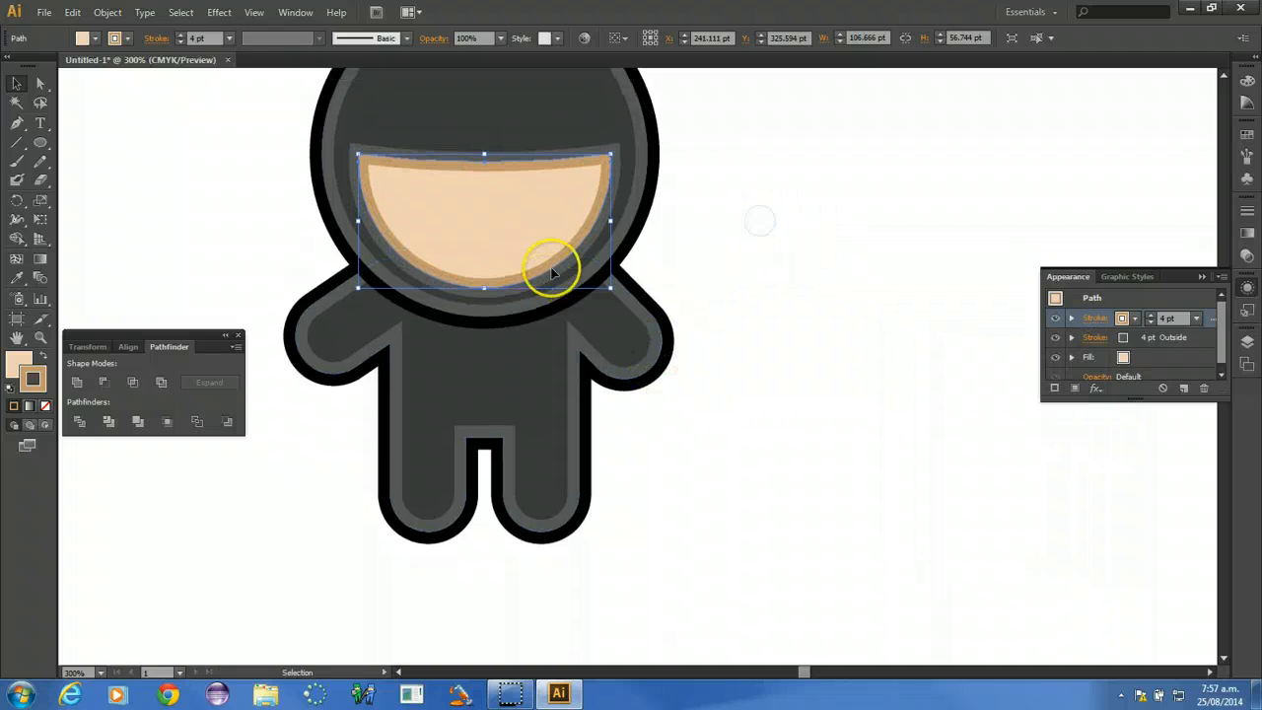
scroll(548, 304, "up", 1)
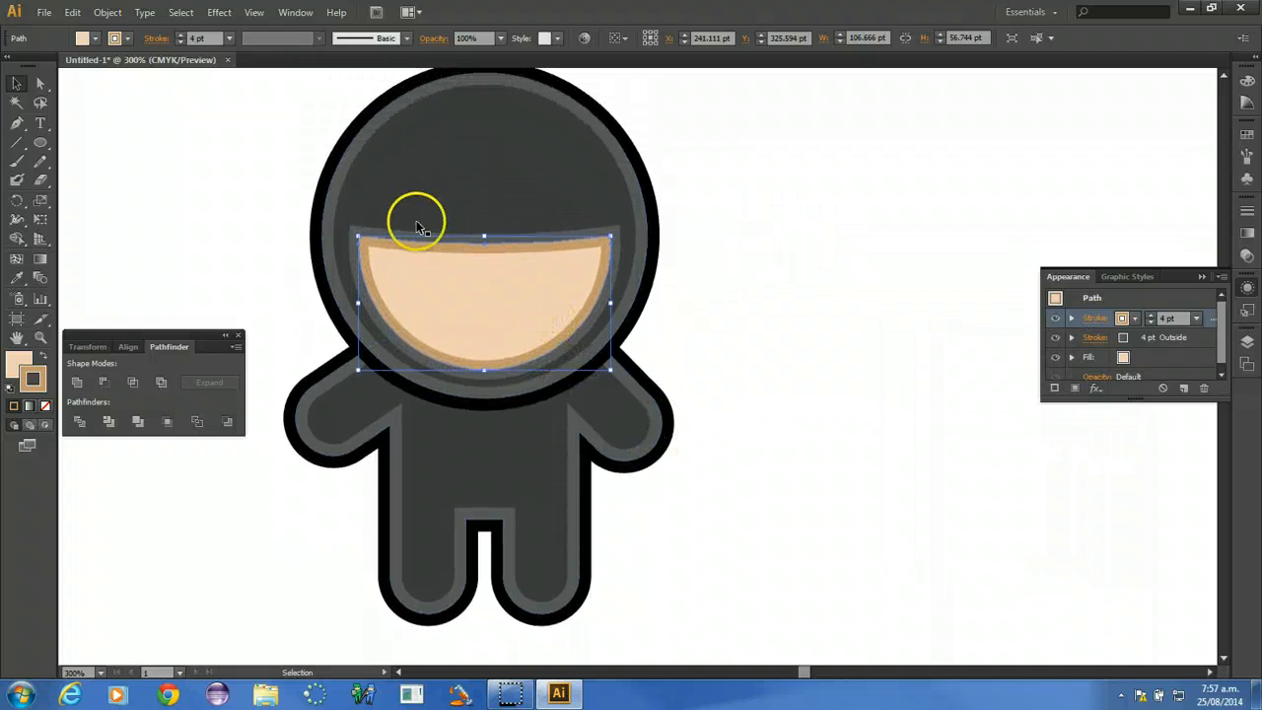
left_click(46, 143)
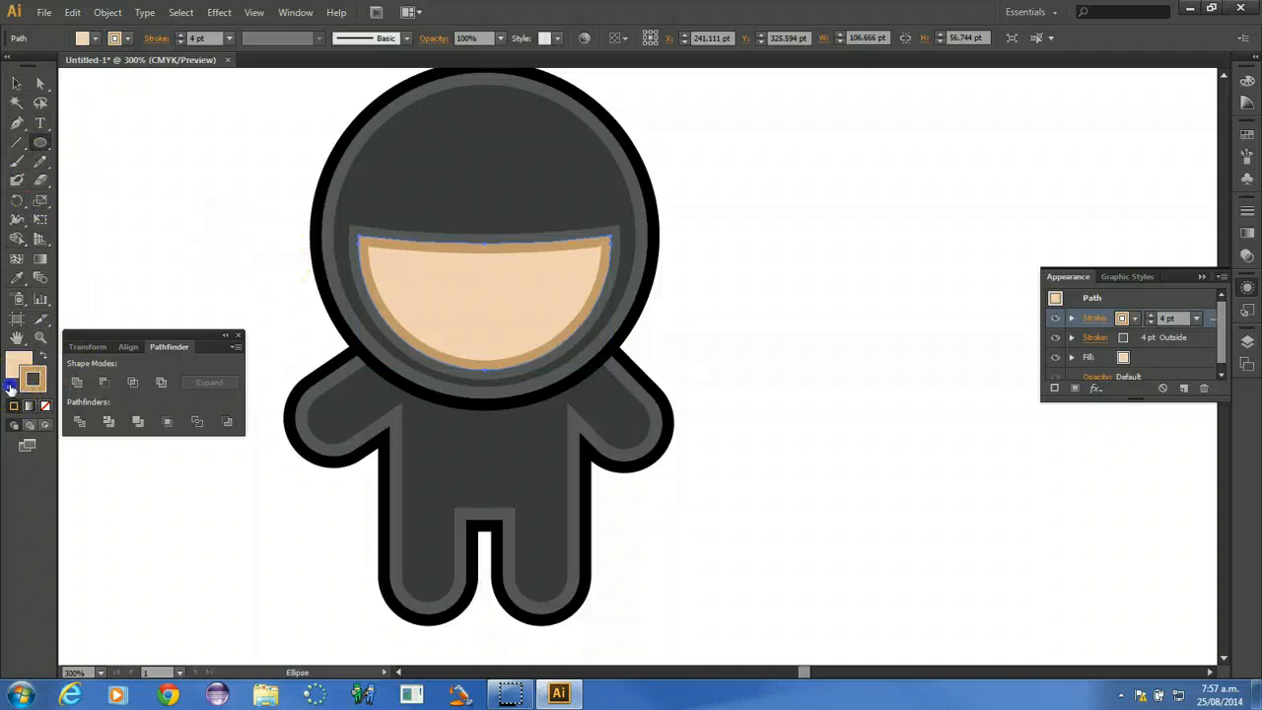
left_click(10, 387)
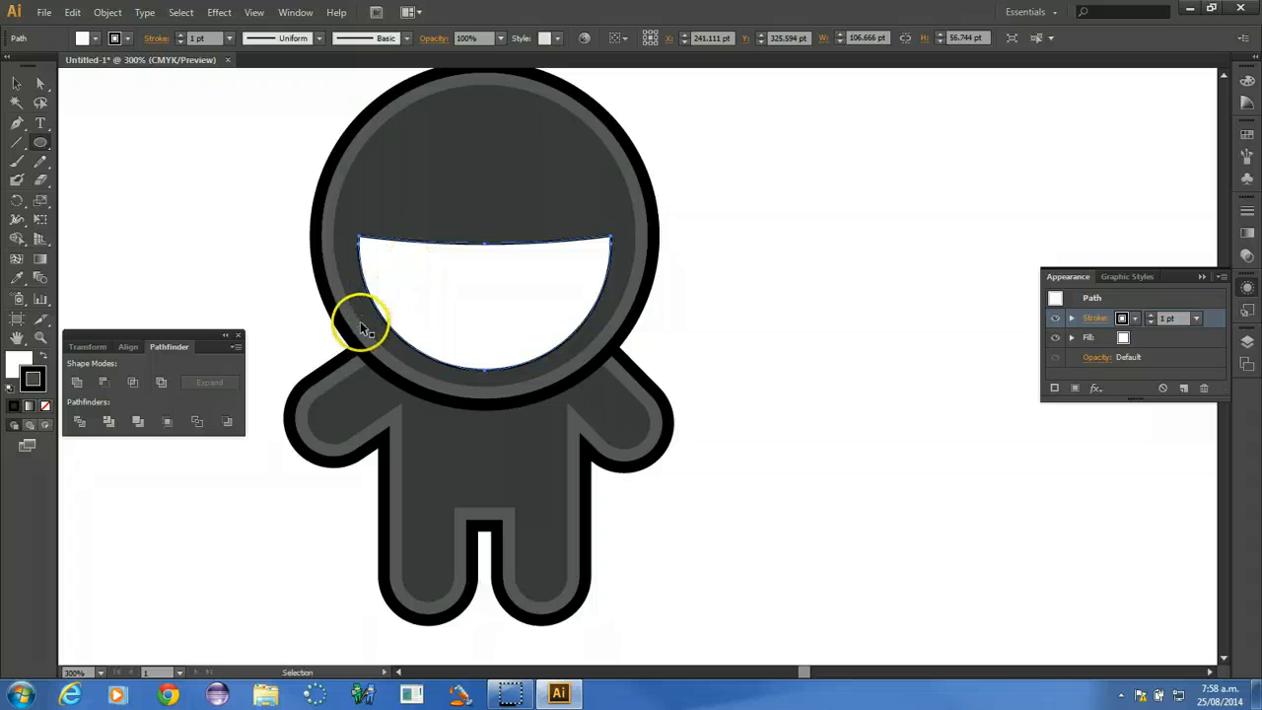
key("ctrl+z")
left_click_drag(419, 285, 437, 296)
left_click(10, 388)
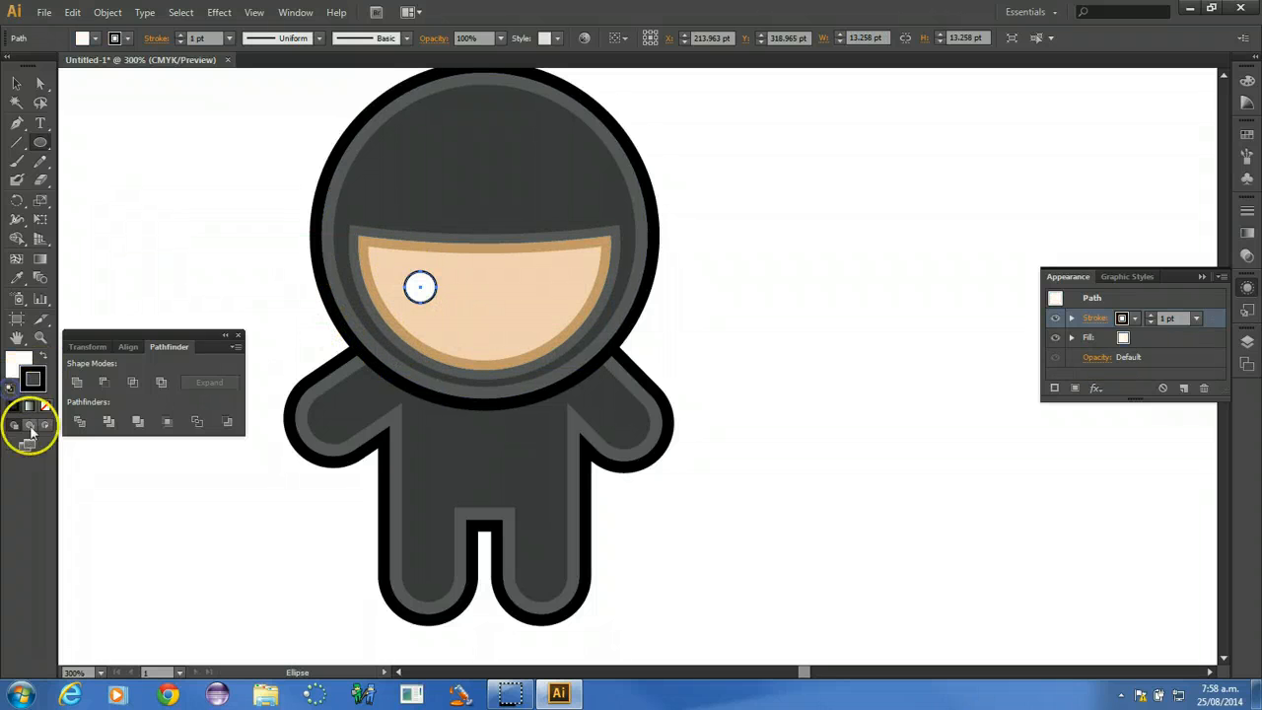
left_click(16, 84)
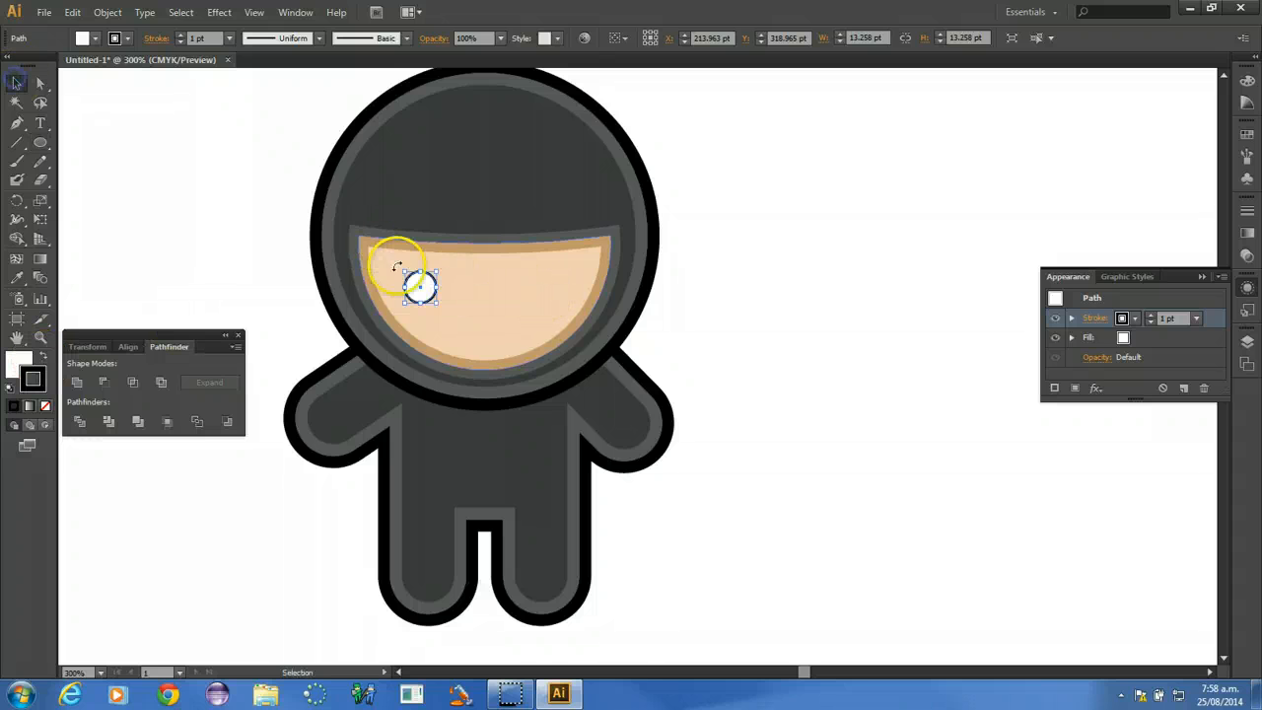
left_click_drag(419, 285, 544, 284)
- Fill both eye circles with black and remove their strokes
left_click(418, 285, "shift")
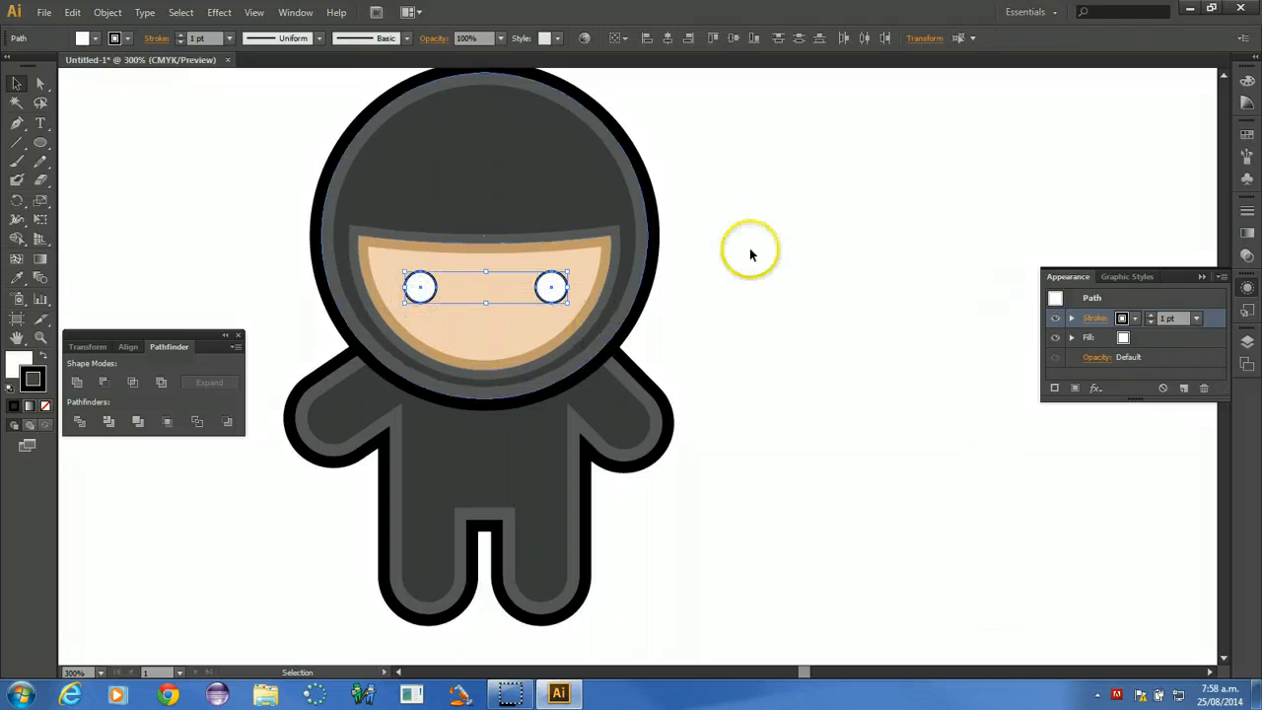
left_click(1121, 344)
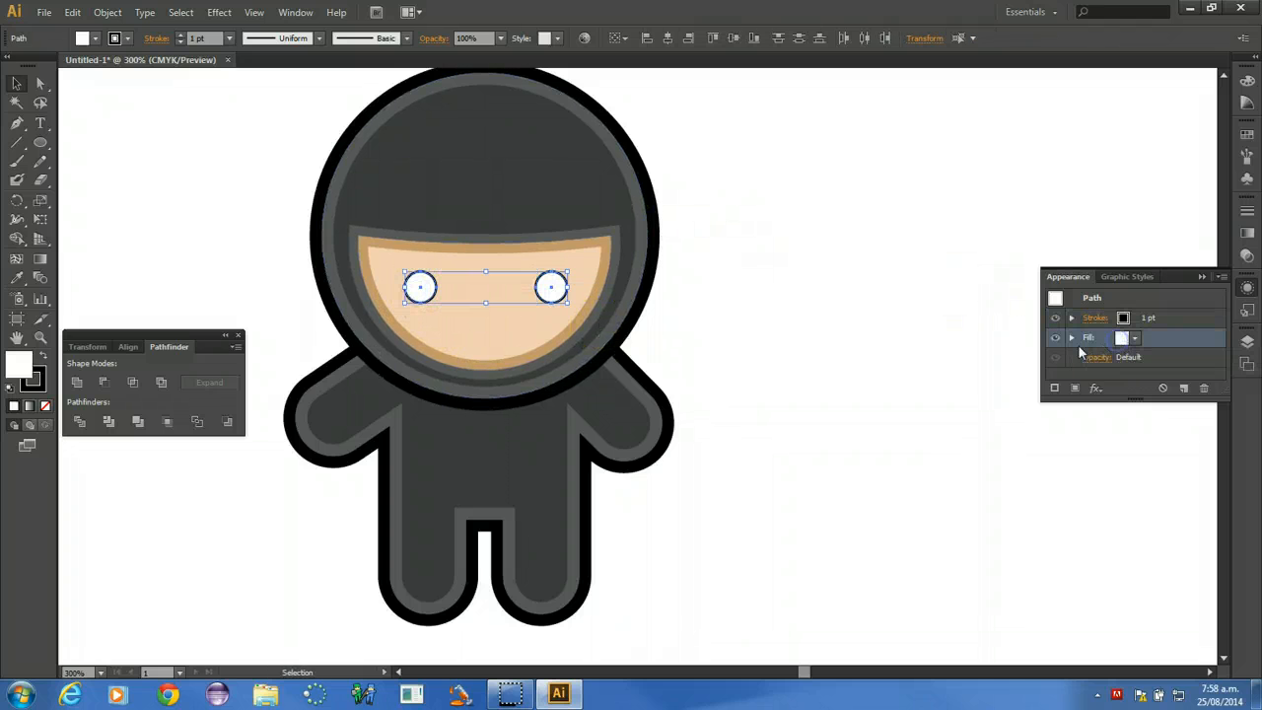
left_click(1125, 338)
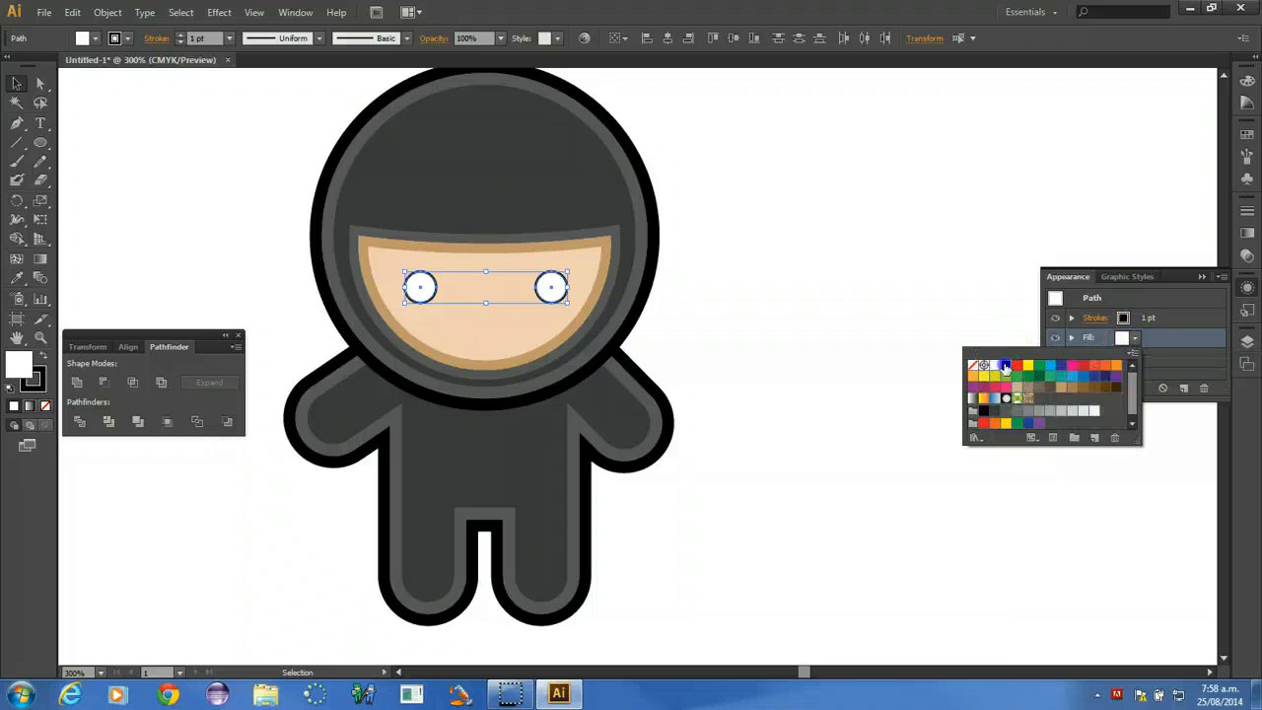
left_click(1005, 366)
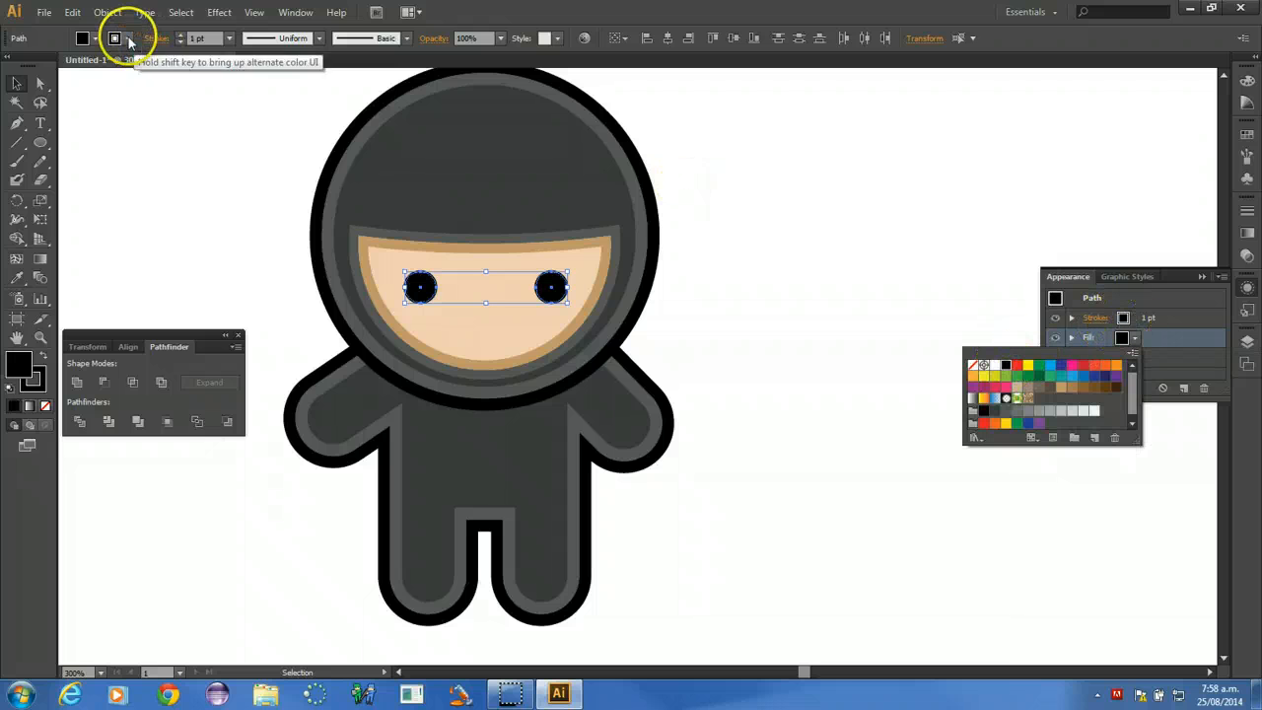
left_click(1130, 319)
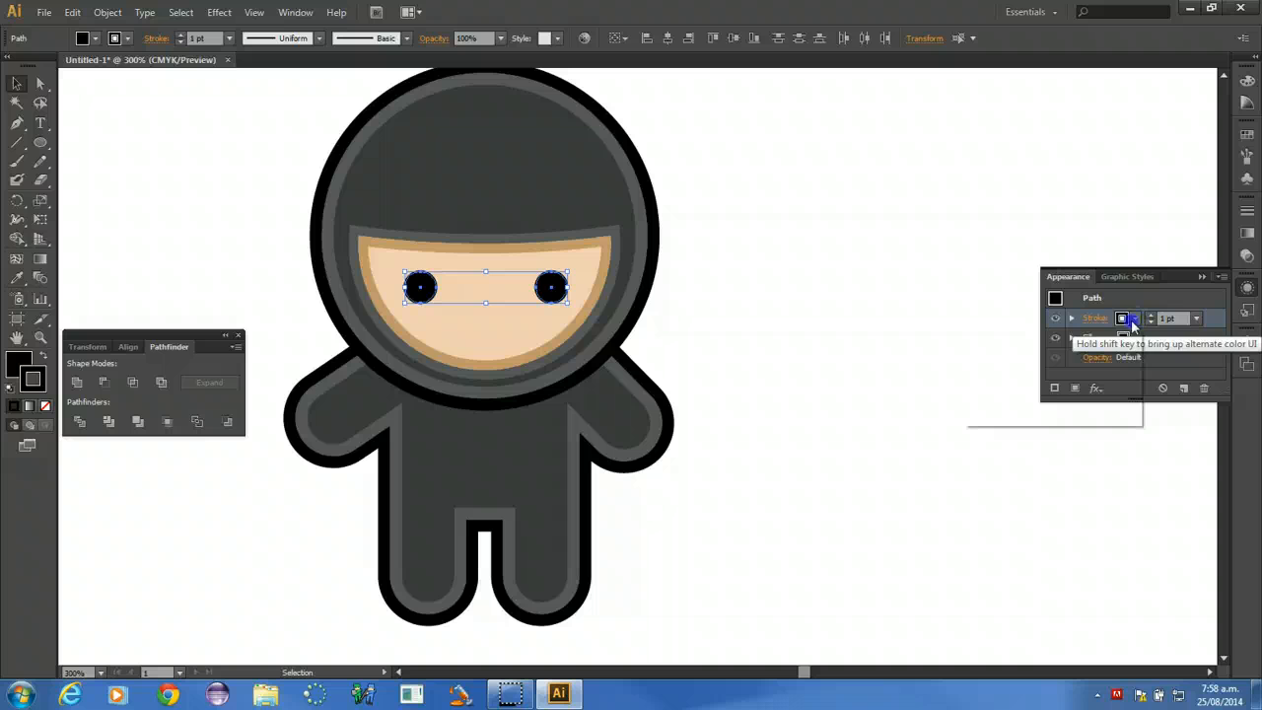
left_click(1132, 320)
left_click(973, 344)
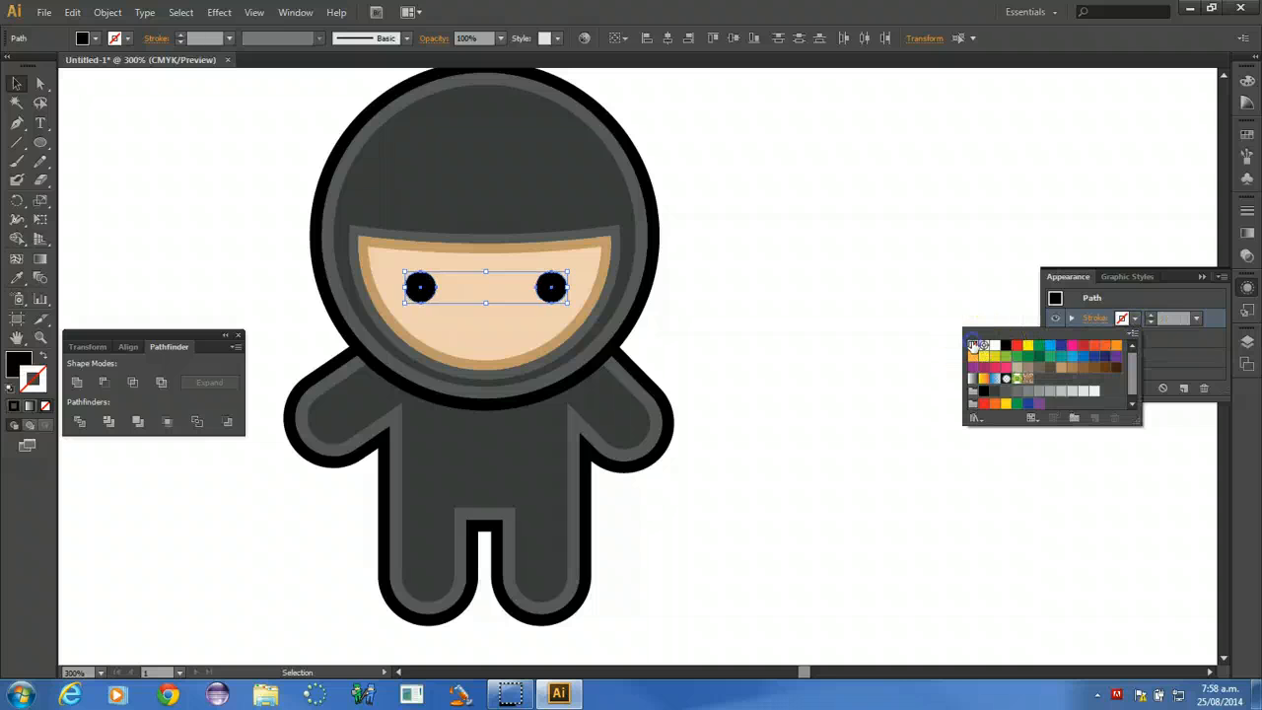
left_click(856, 261)
left_click(129, 121)
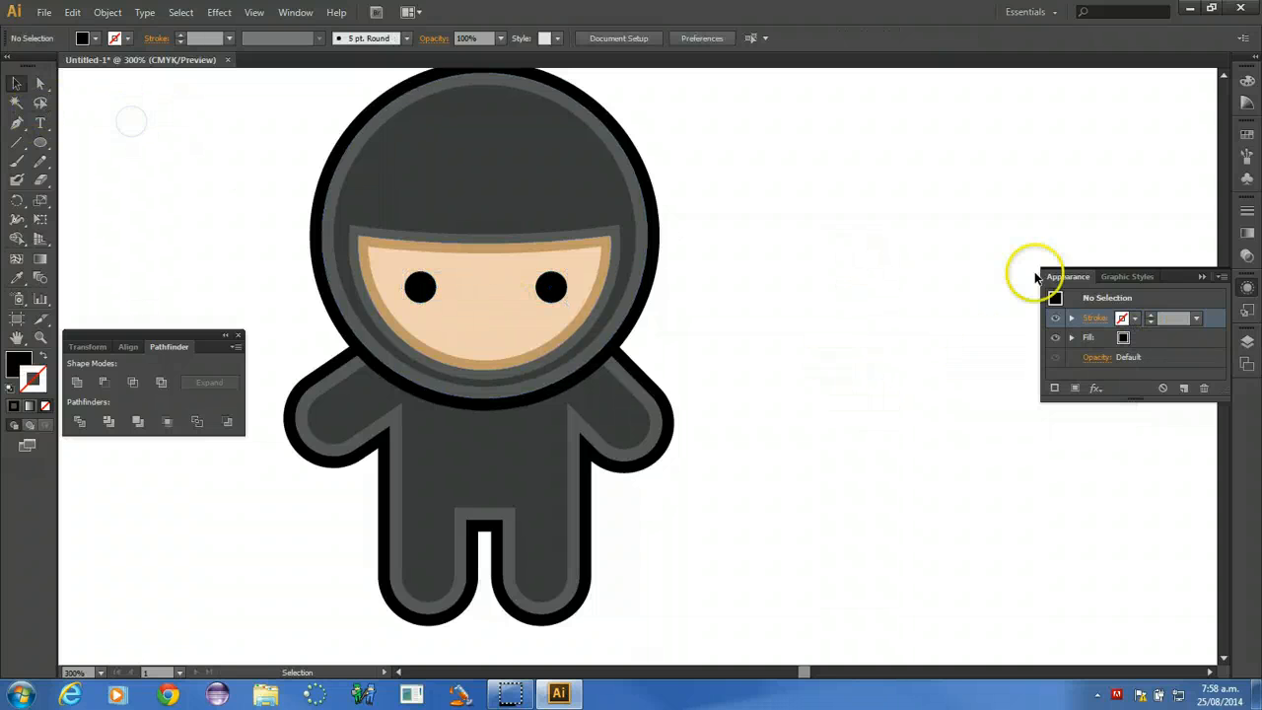
left_click_drag(1035, 276, 1245, 286)
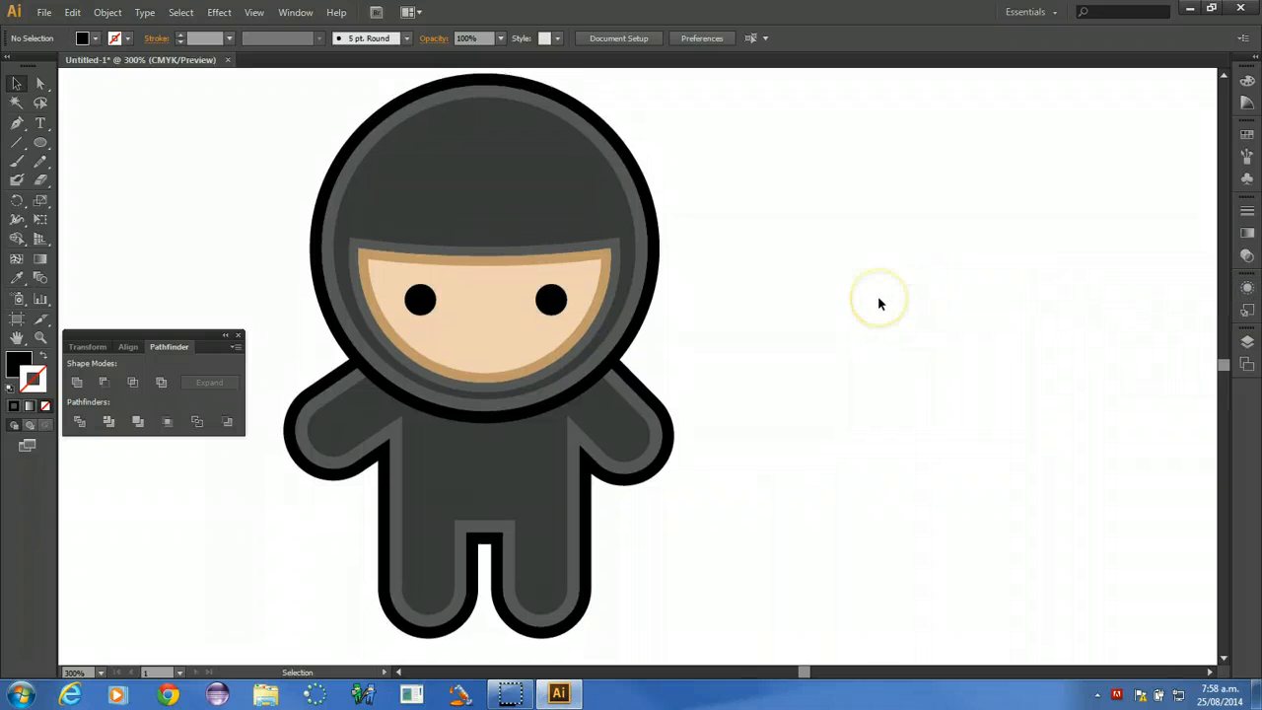
- Select all parts of the coloured ninja and group them into one object
key("ctrl+1")
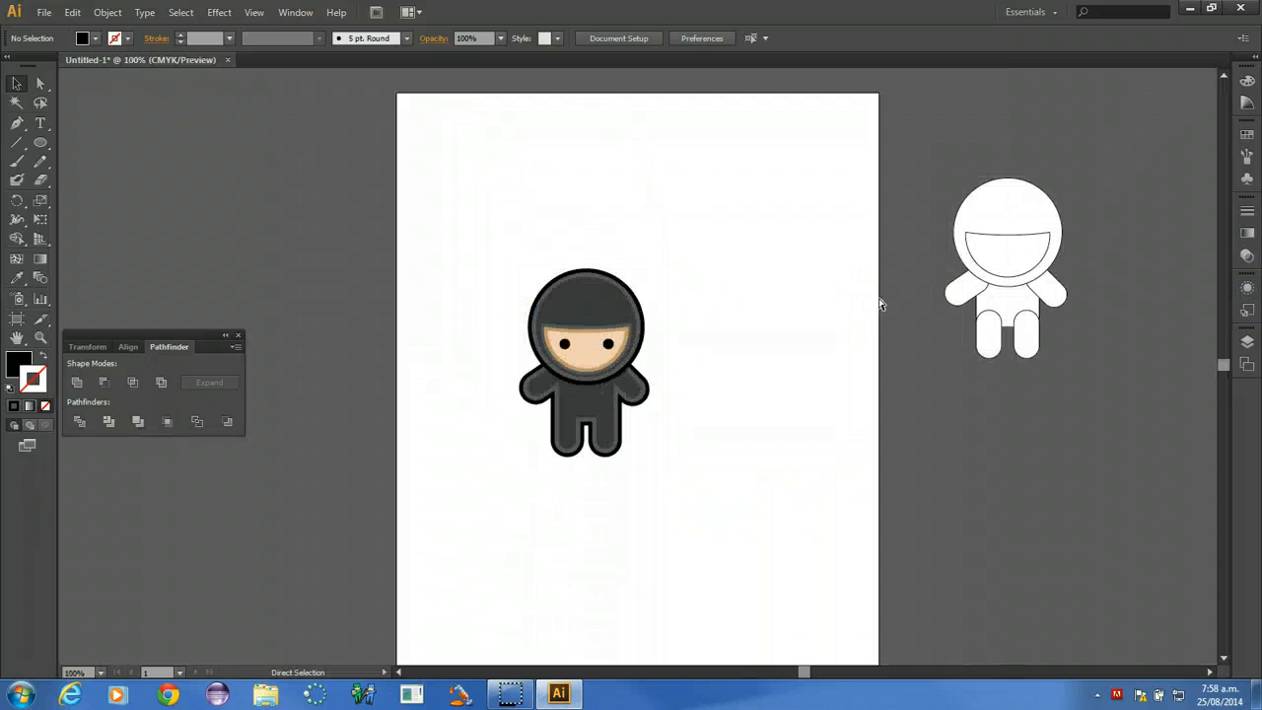
left_click(615, 306)
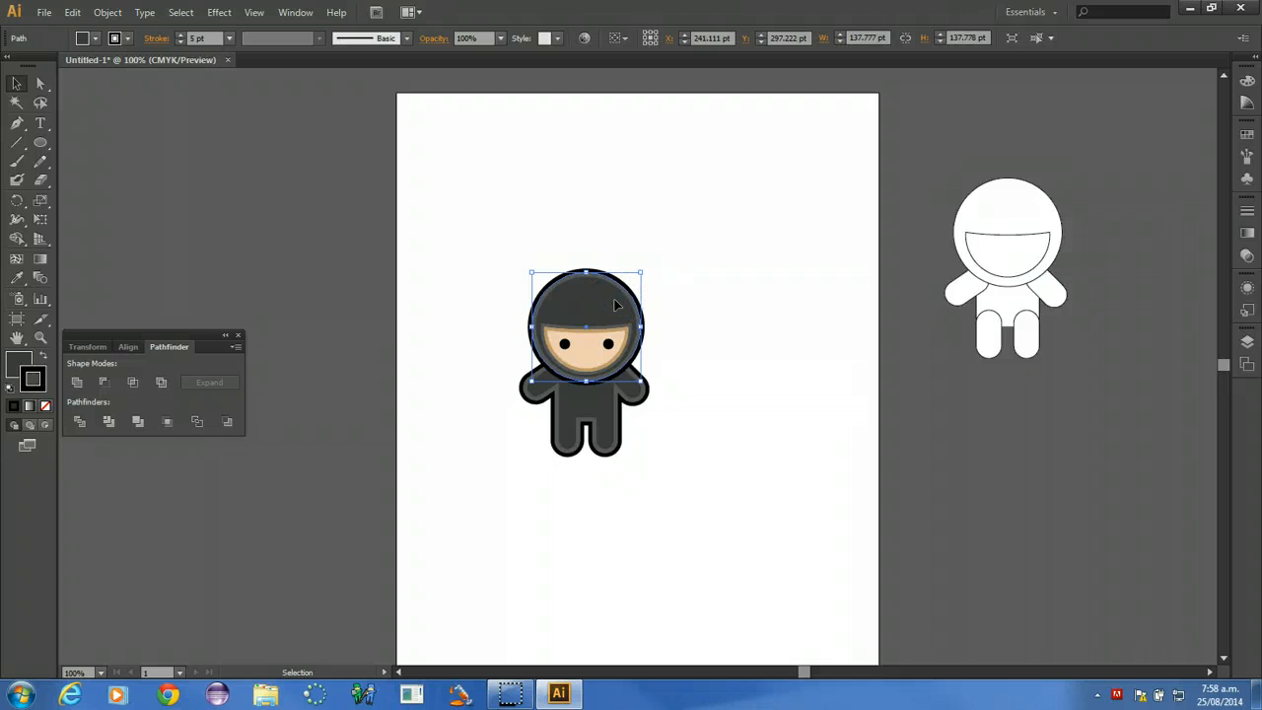
left_click(702, 308)
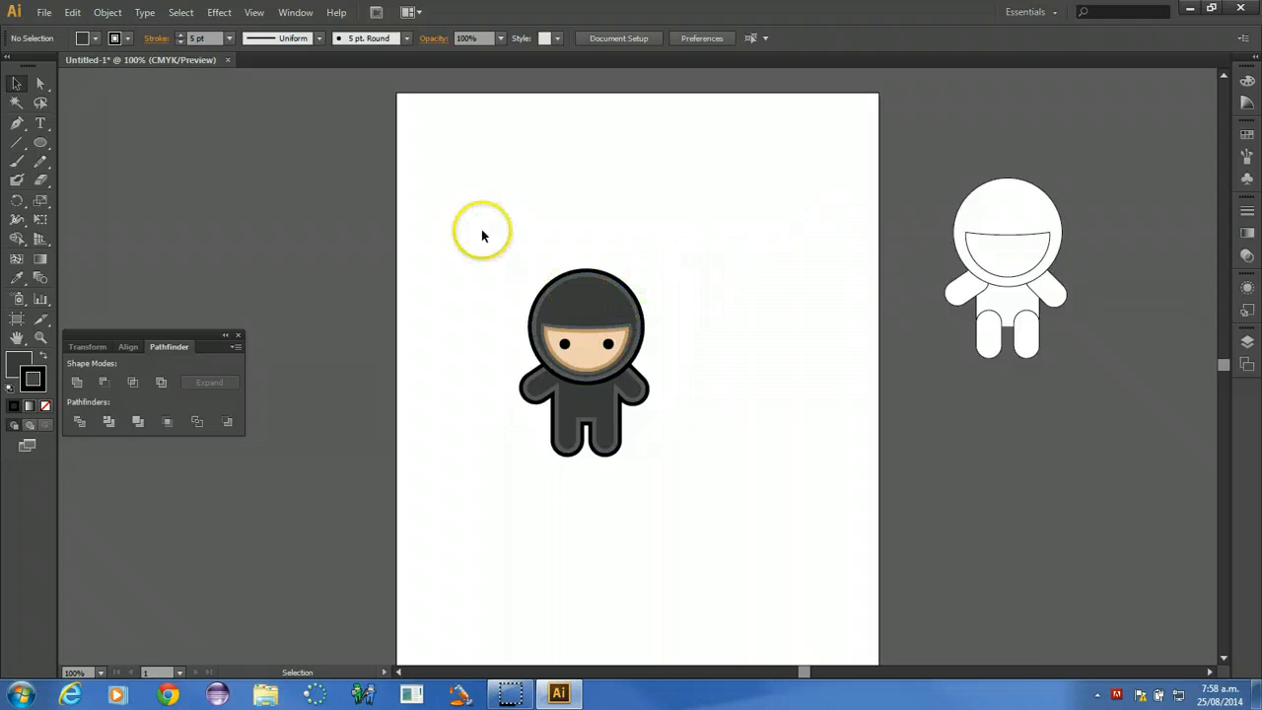
left_click_drag(484, 230, 696, 468)
key("a")
left_click(611, 392)
left_click(797, 375)
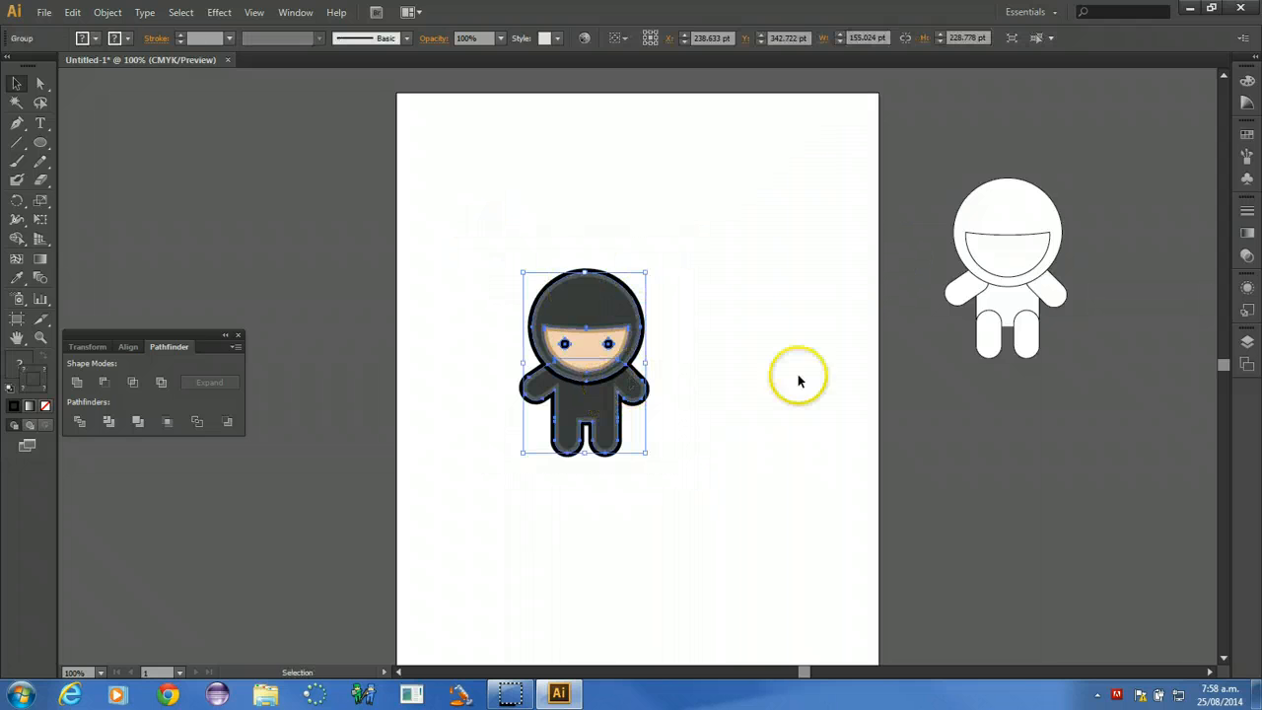
- Move the grouped coloured ninja into the upper-left corner of the artboard
key("v")
left_click(598, 383)
left_click_drag(595, 312, 482, 142)
left_click(739, 297)
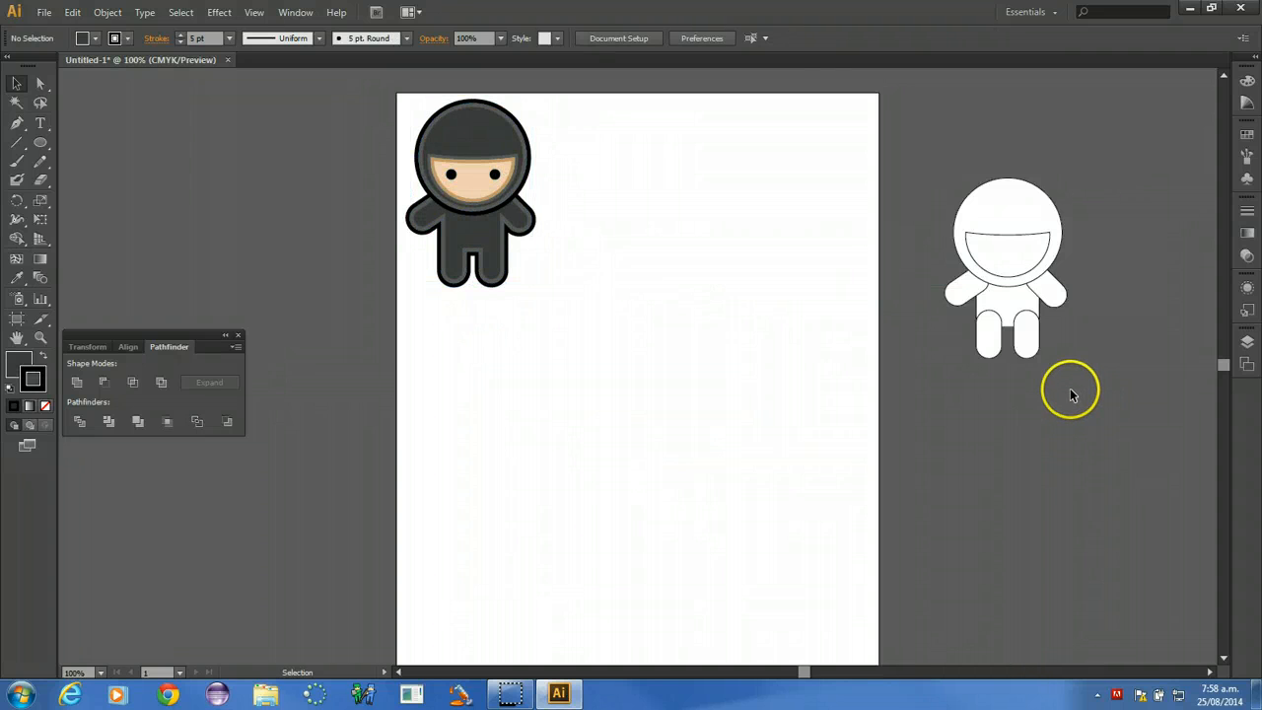
- Move the white ninja's torso, arms and legs onto the artboard, leaving the head and face behind
left_click_drag(927, 296, 929, 295)
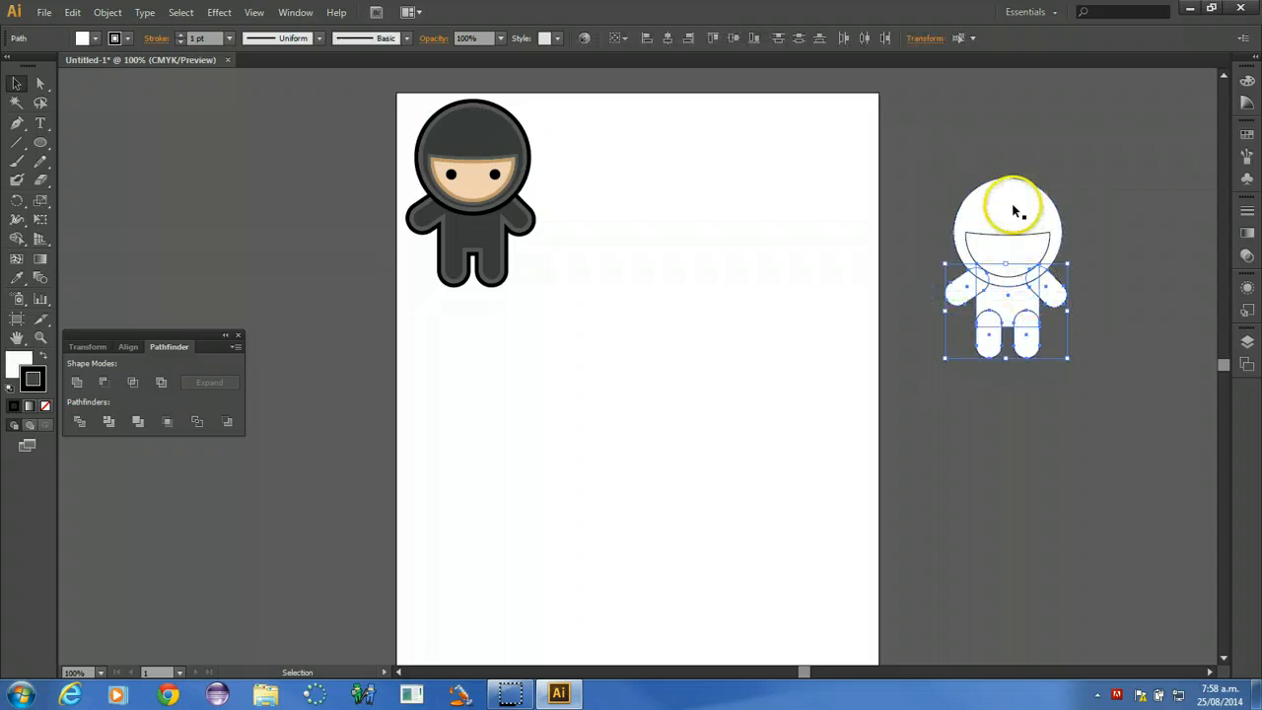
left_click_drag(1013, 311, 761, 341)
left_click(863, 451)
- Rotate both legs and the right-hand arm of the white body diagonally into a running pose
left_click(784, 386)
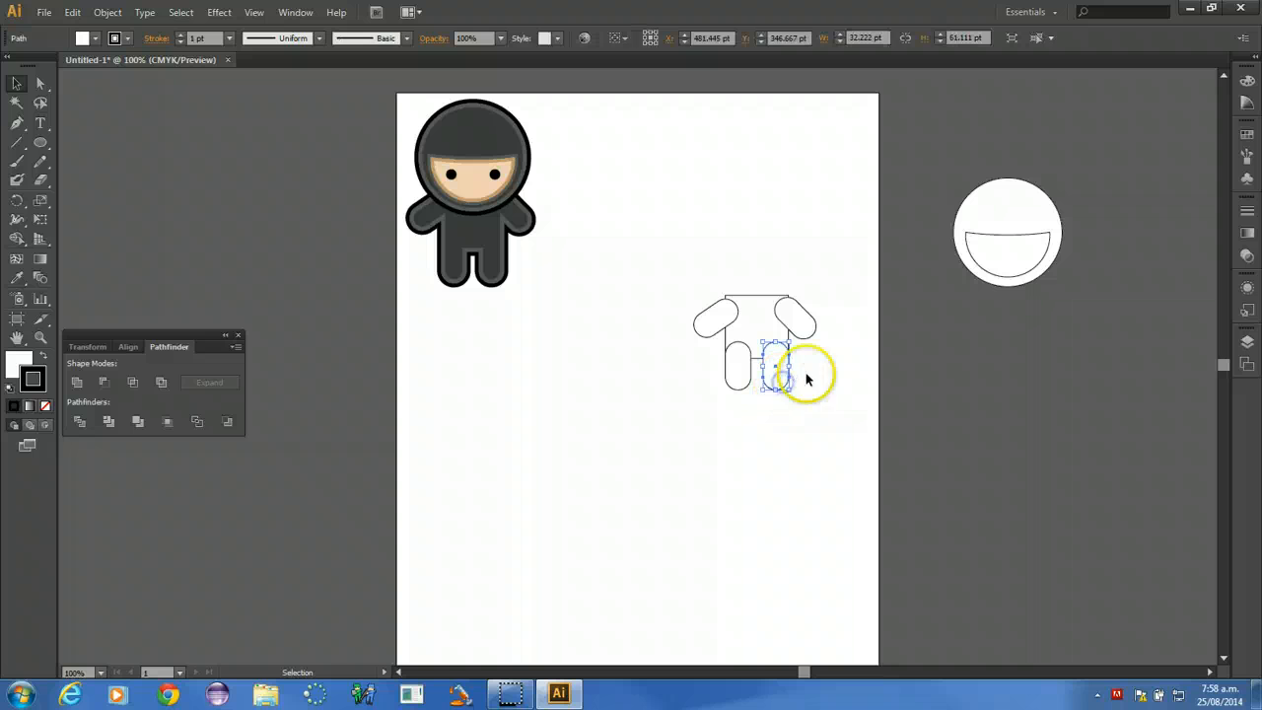
left_click_drag(796, 396, 723, 368)
left_click(738, 368)
left_click(794, 319)
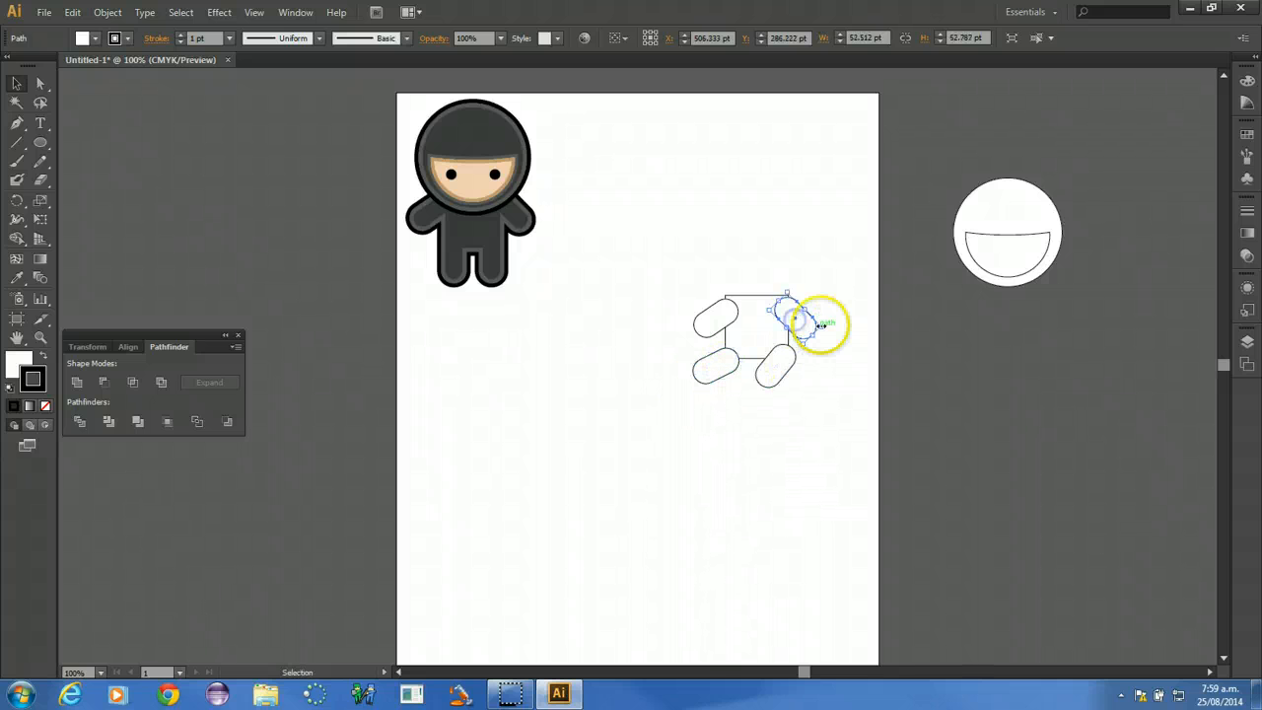
left_click_drag(821, 325, 789, 316)
left_click(783, 443)
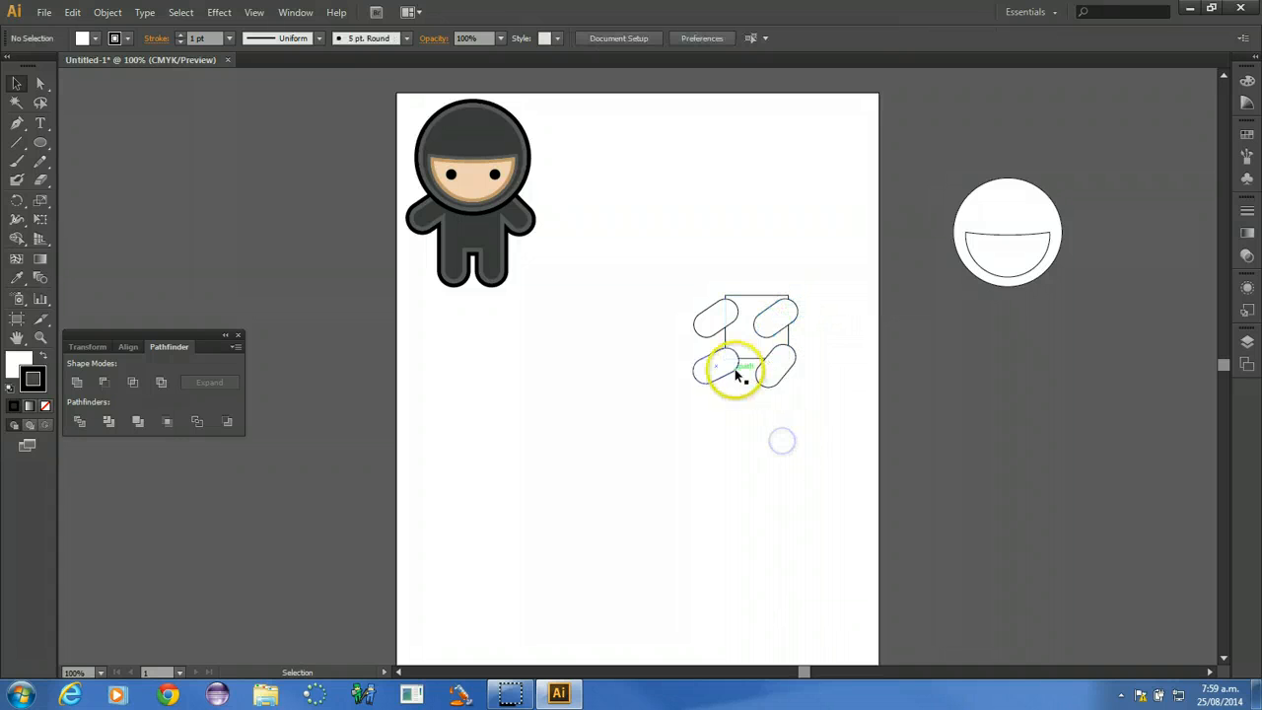
- Try uniting the torso with the left-hand arm and leg and sending the merged shape behind the other limbs
left_click(710, 316)
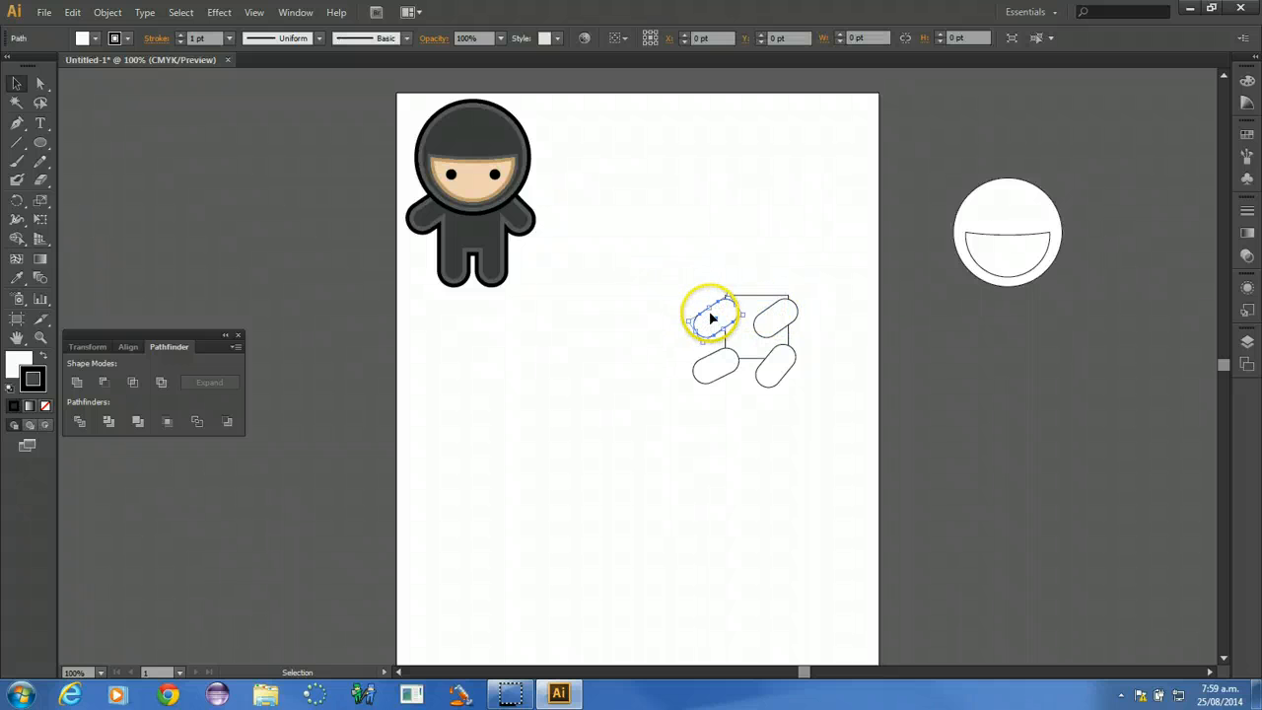
left_click(779, 298, "shift")
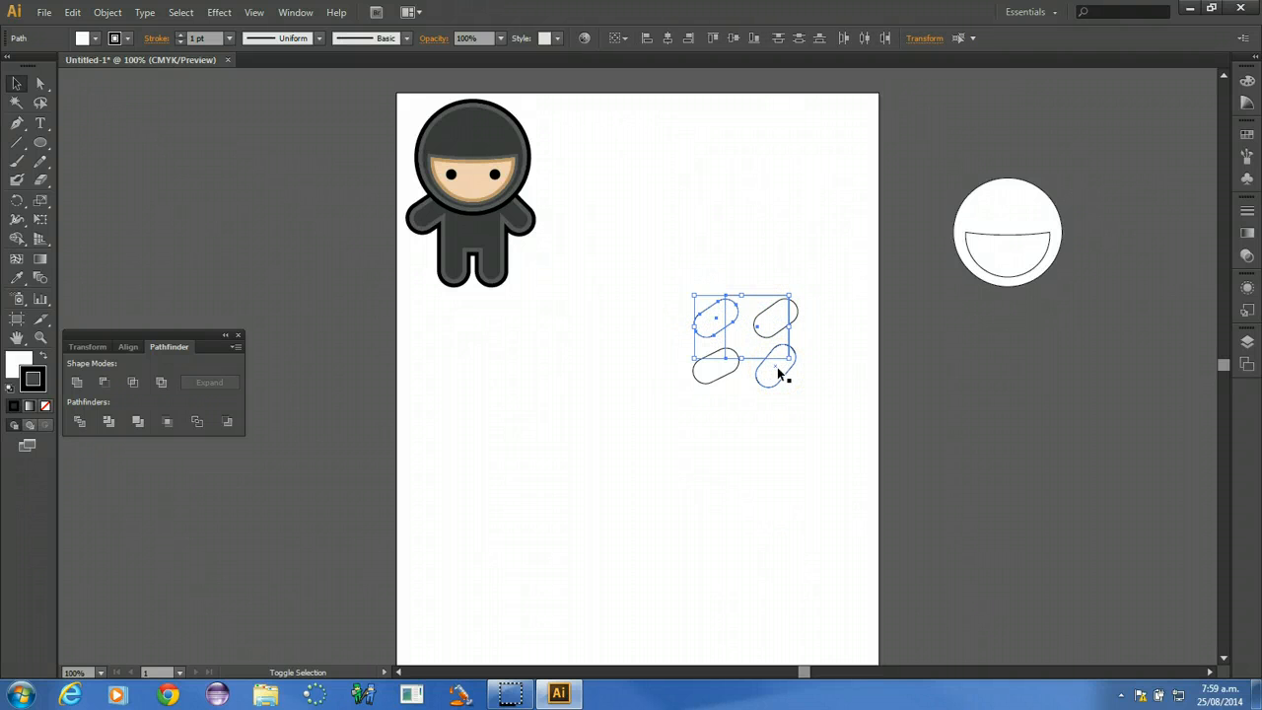
left_click(710, 366, "shift")
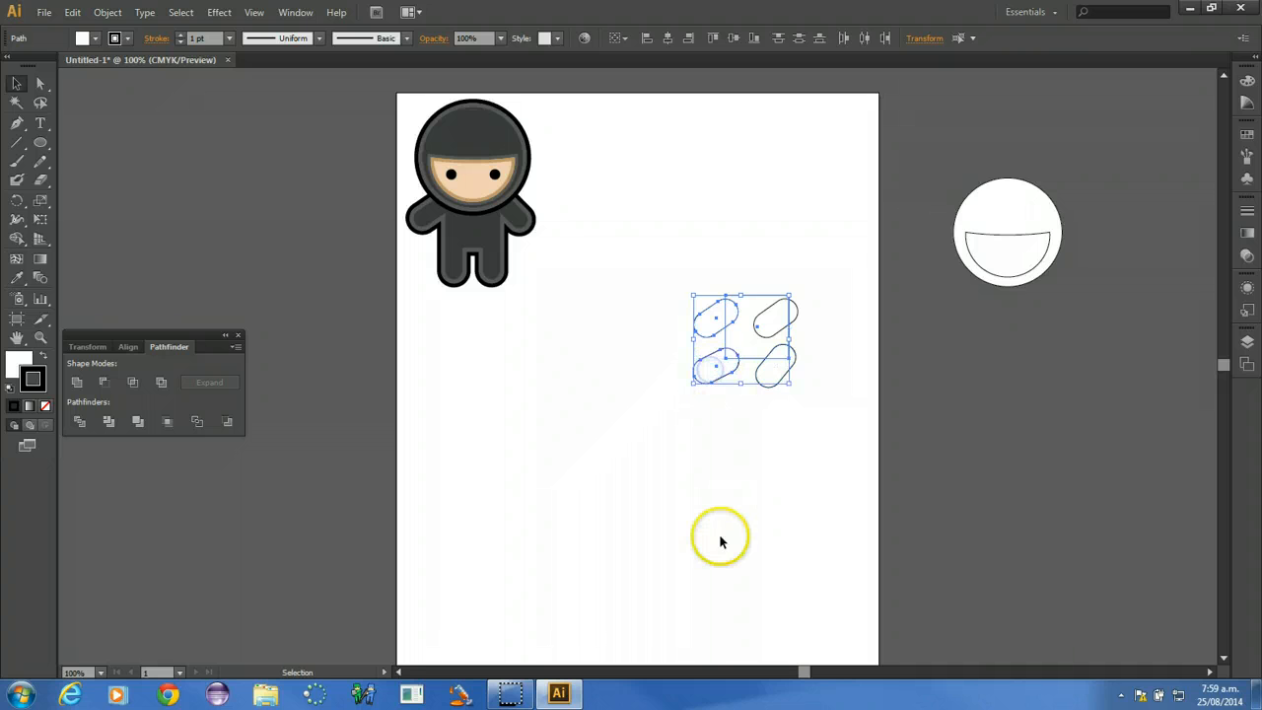
left_click(80, 384)
left_click(533, 431)
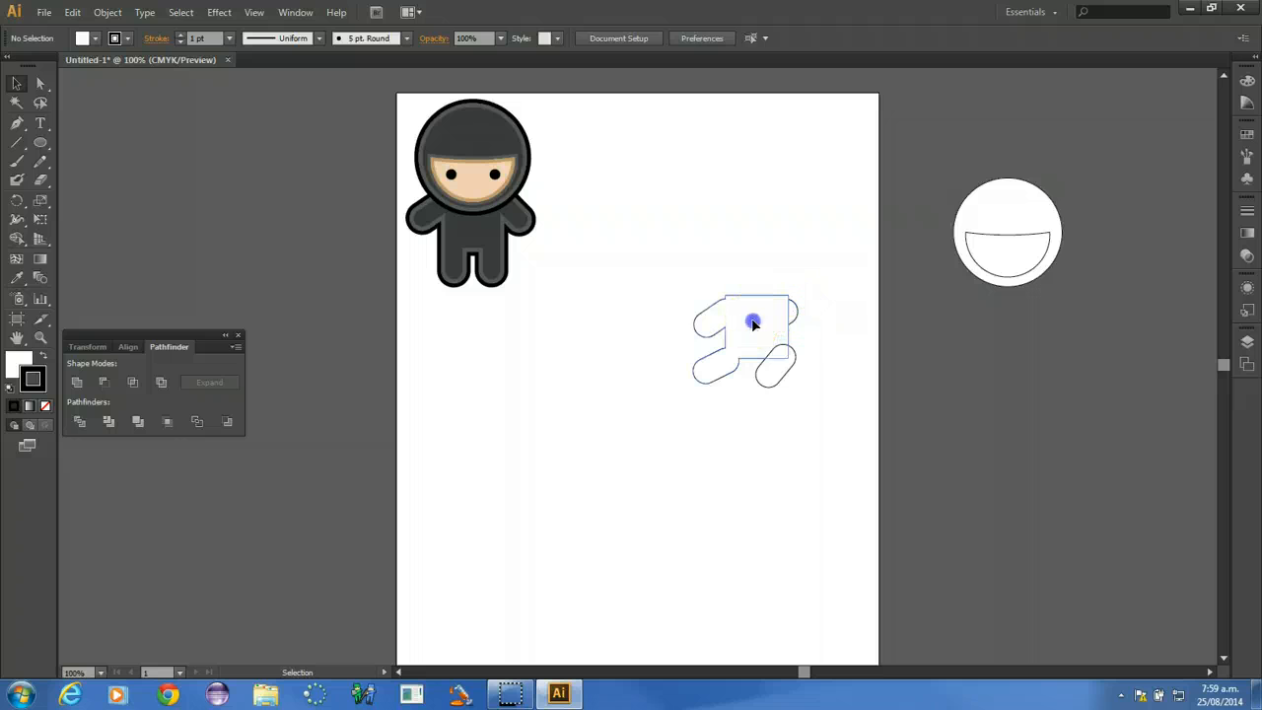
left_click(753, 324)
key("a")
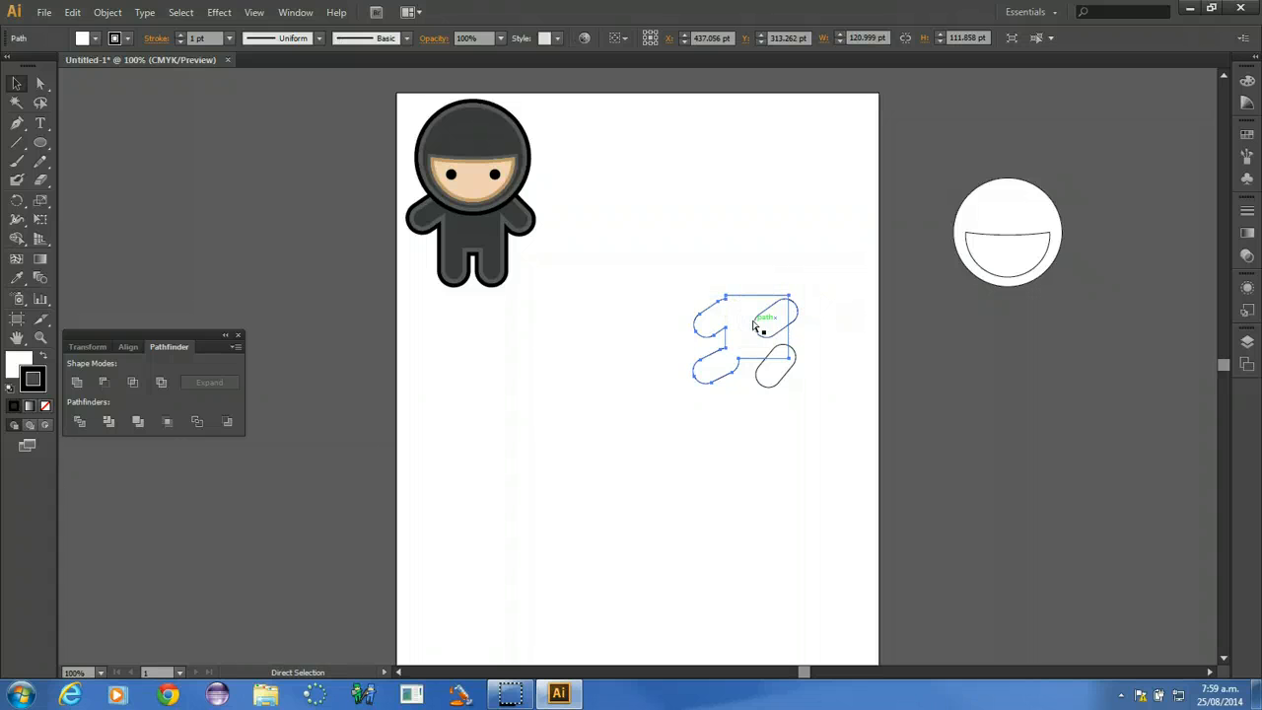
left_click(797, 263)
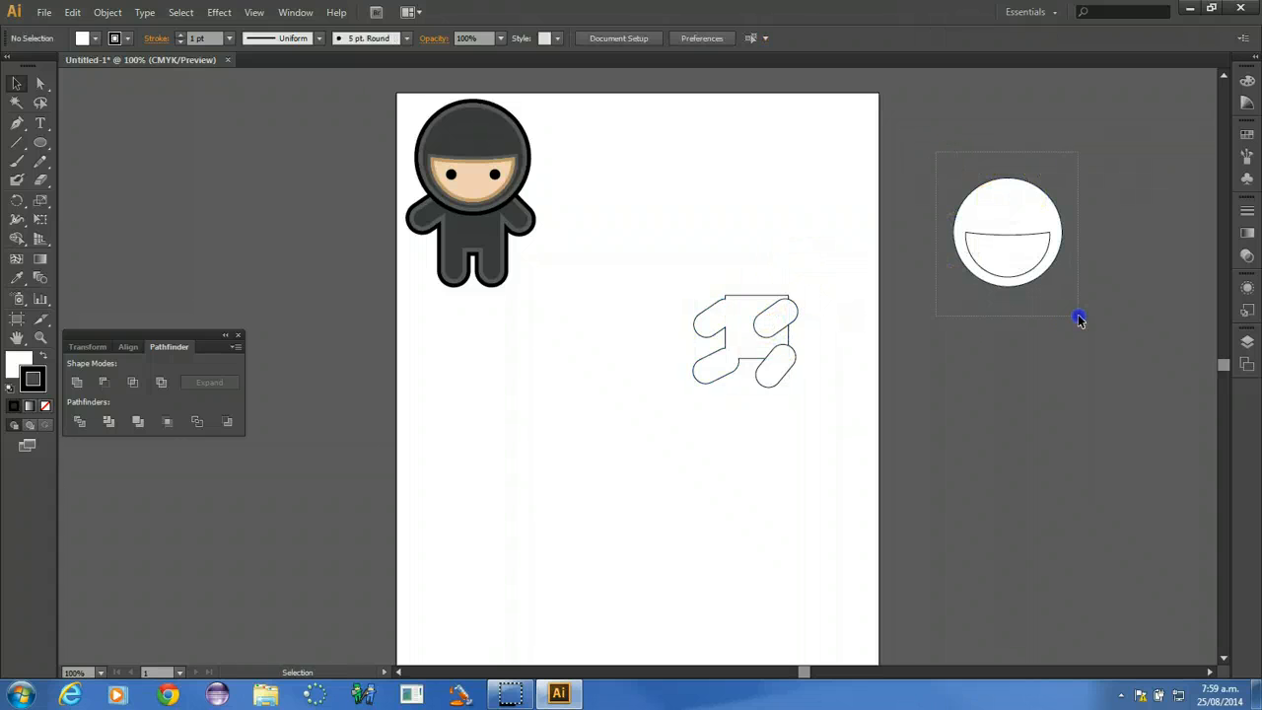
- Try placing the head and face on the merged body, and undo back to the separate torso and limbs
left_click_drag(1003, 211, 747, 247)
left_click(852, 346)
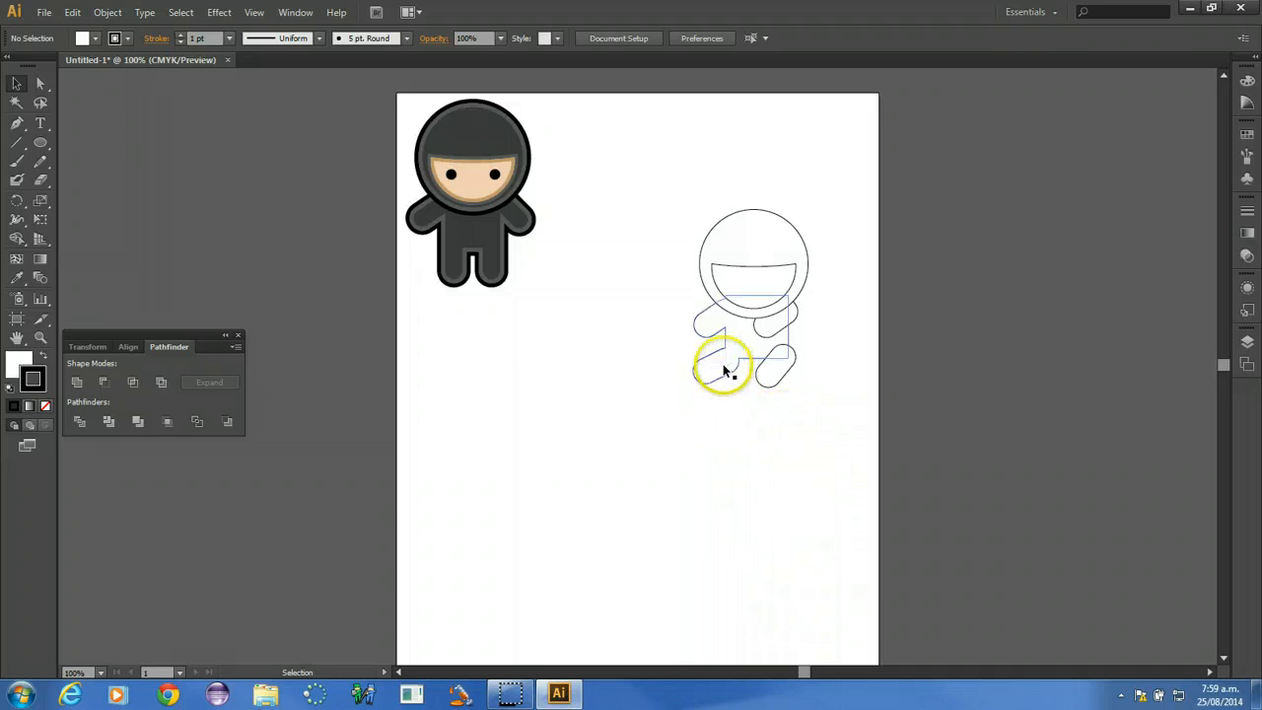
key("ctrl+z")
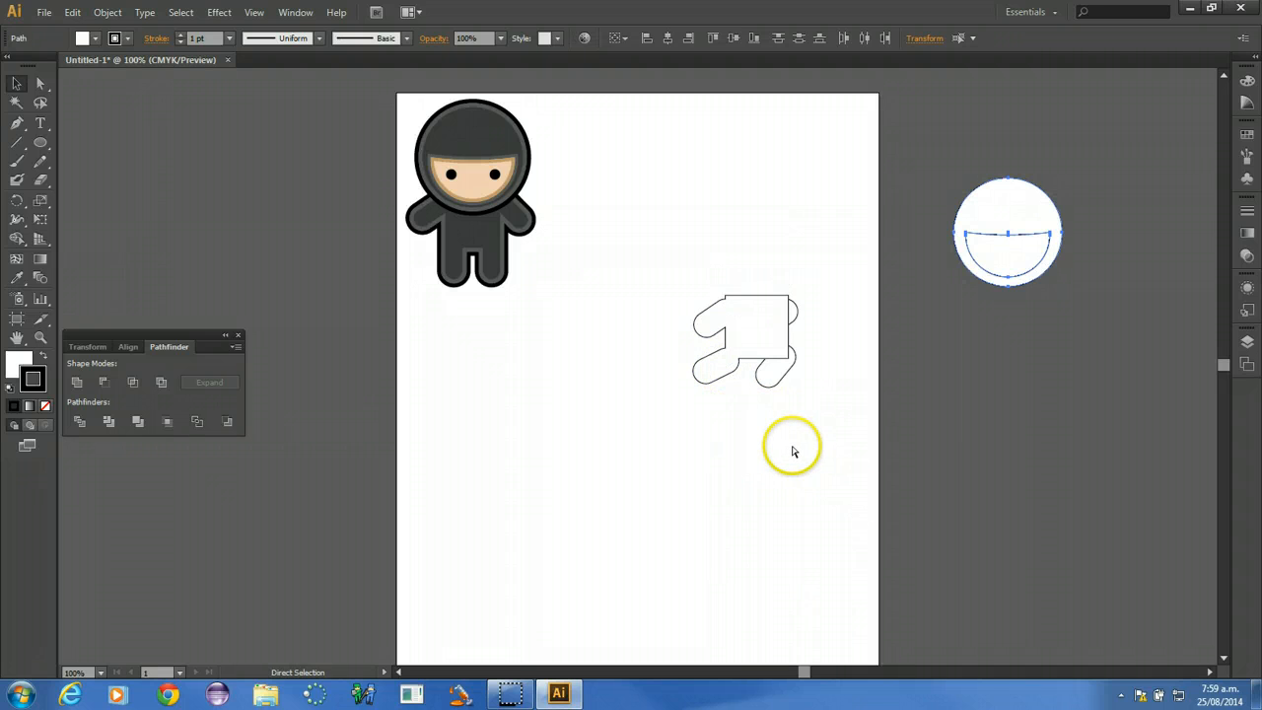
key("ctrl+z")
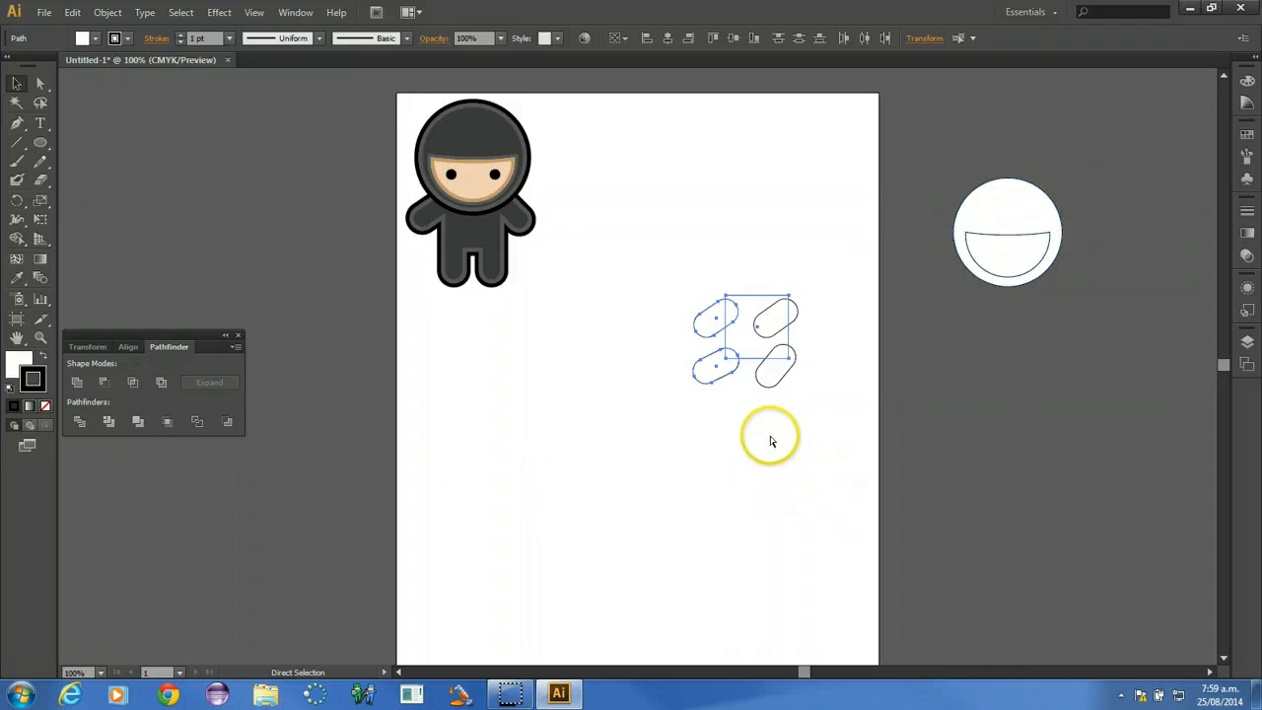
- Raise the left-hand leg slightly and unite it with the torso and left-hand arm
left_click(719, 399)
left_click_drag(715, 372, 716, 366)
left_click_drag(646, 264, 701, 363)
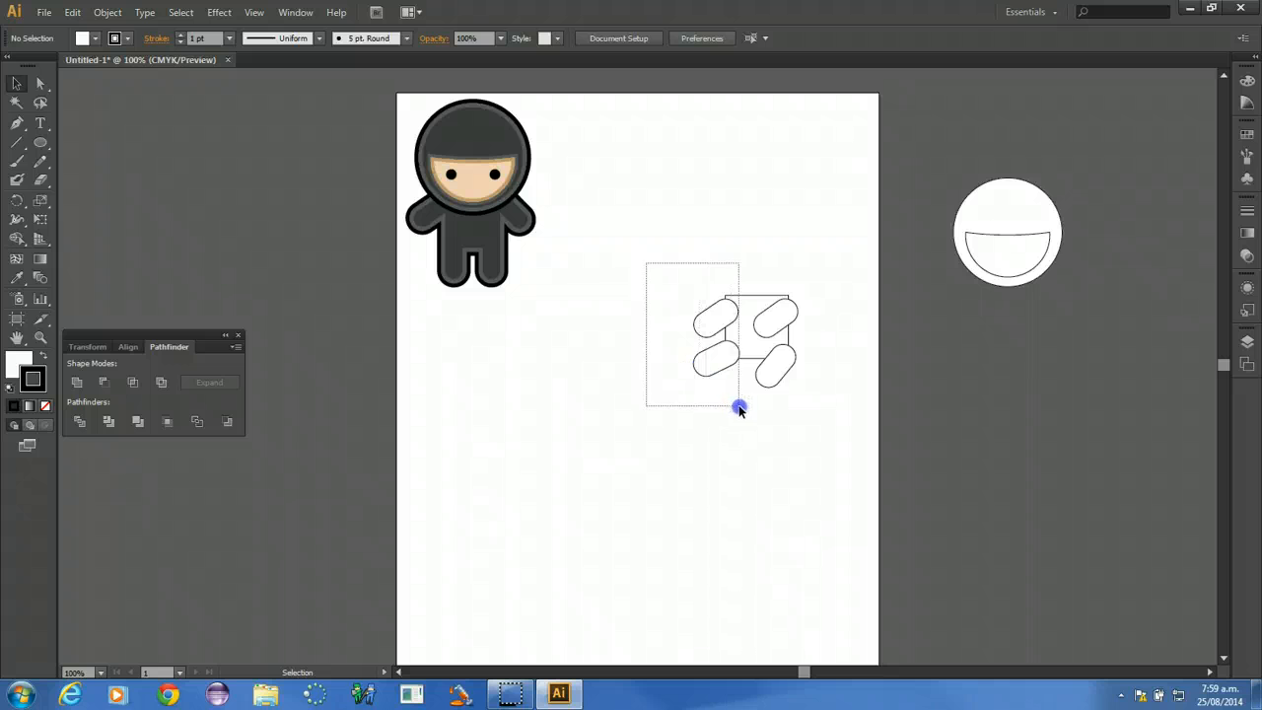
left_click_drag(740, 408, 740, 407)
left_click(77, 381)
left_click(477, 422)
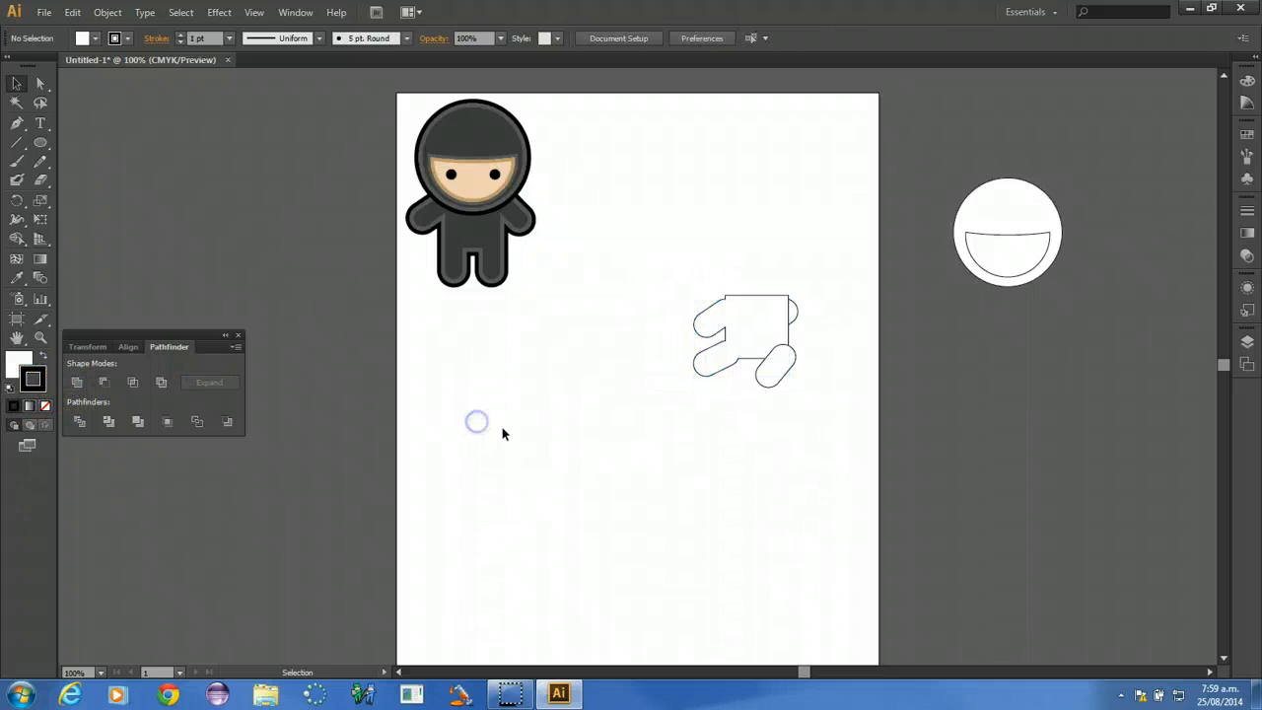
- Send the merged body behind the right-hand arm and leg, and place the head and face on top of it
left_click(734, 340)
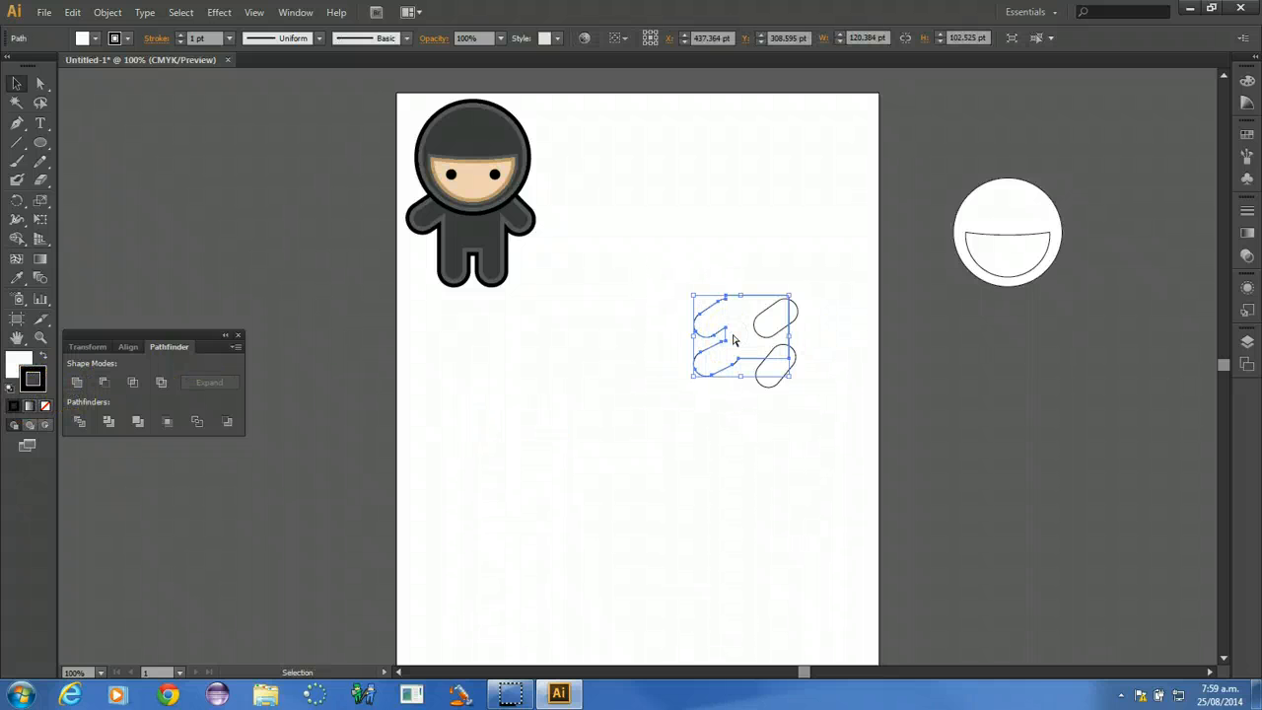
left_click_drag(932, 156, 1135, 381)
left_click_drag(996, 212, 740, 237)
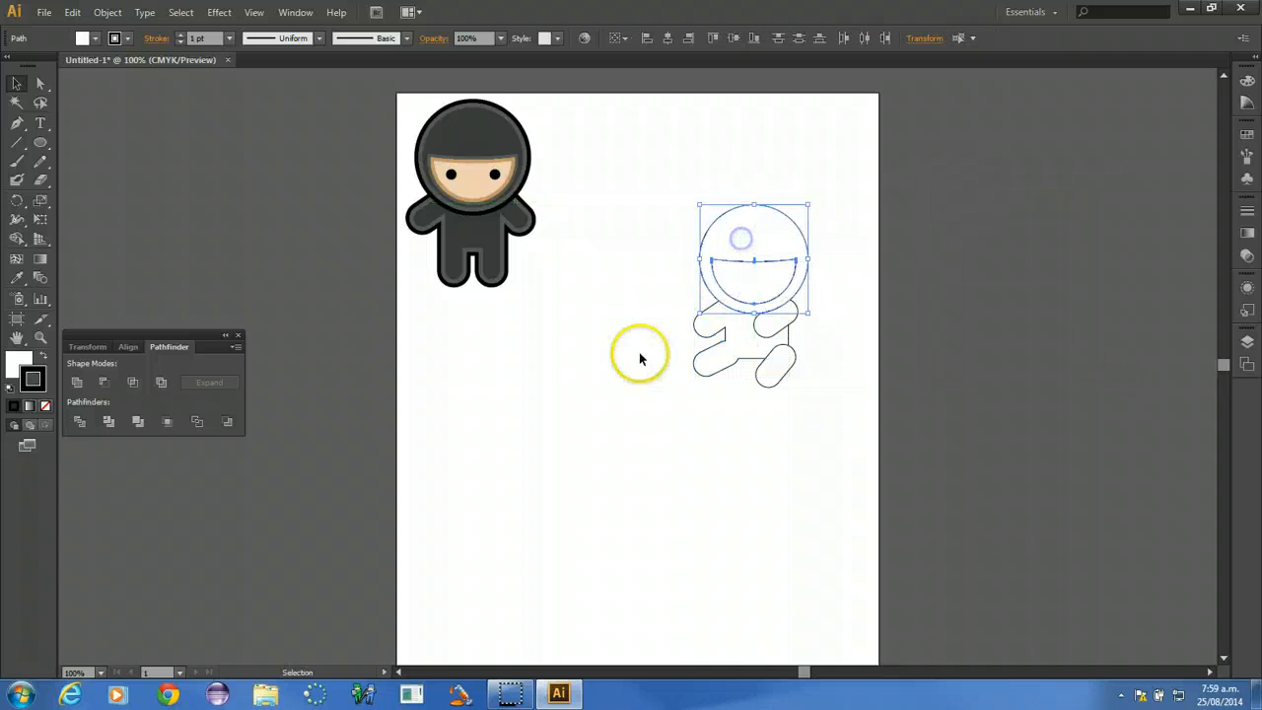
left_click(639, 359)
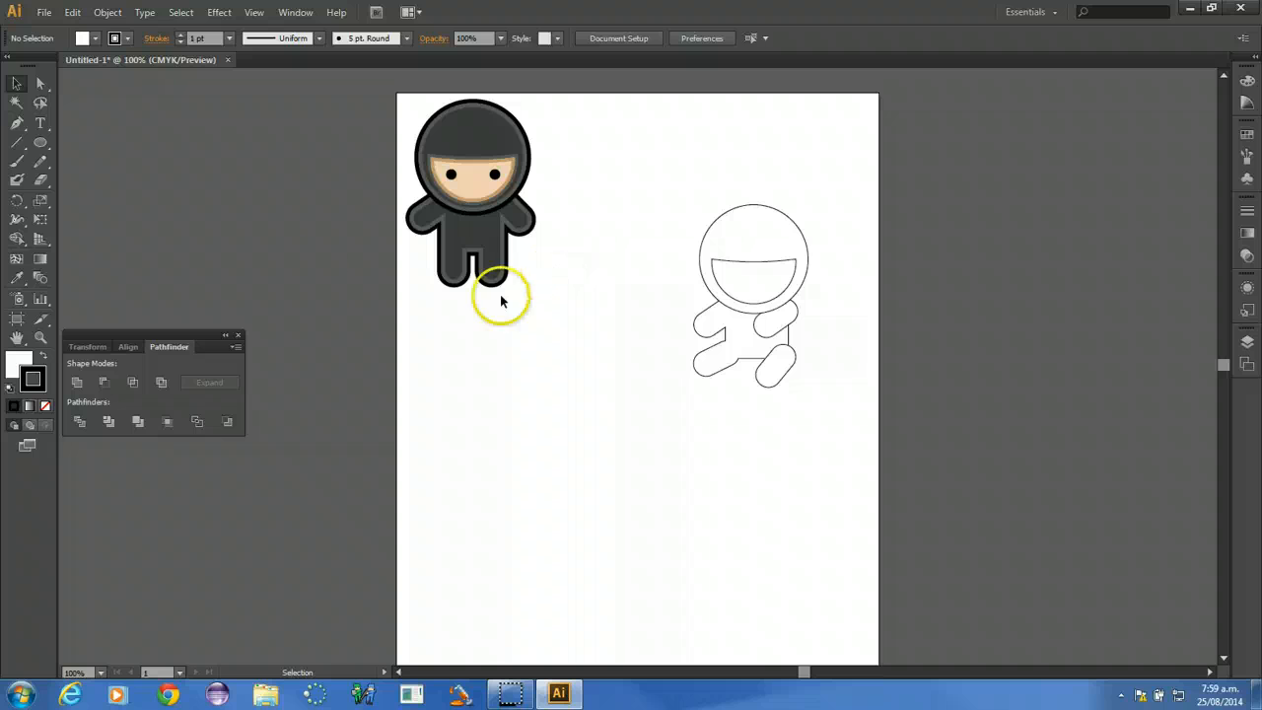
- Draw an upright five-pointed star about 154 pt wide below the coloured ninja
left_click(38, 146)
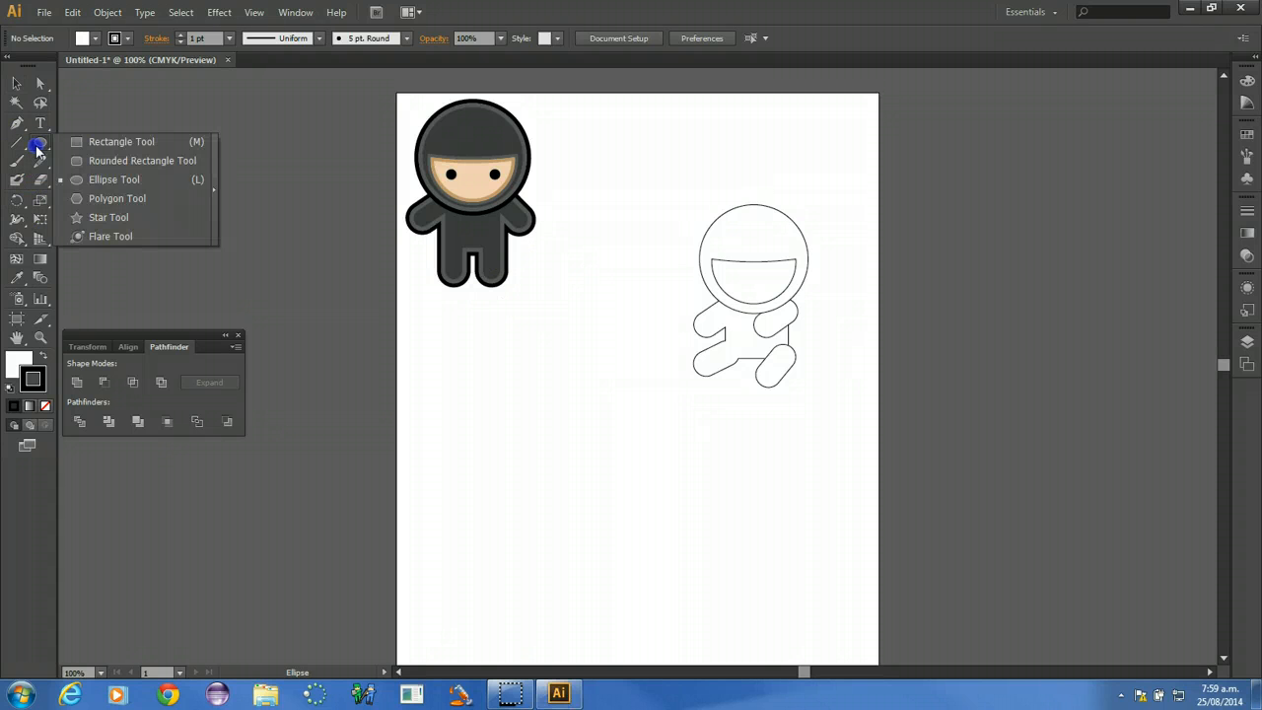
left_click_drag(45, 160, 74, 216)
left_click_drag(488, 378, 523, 430)
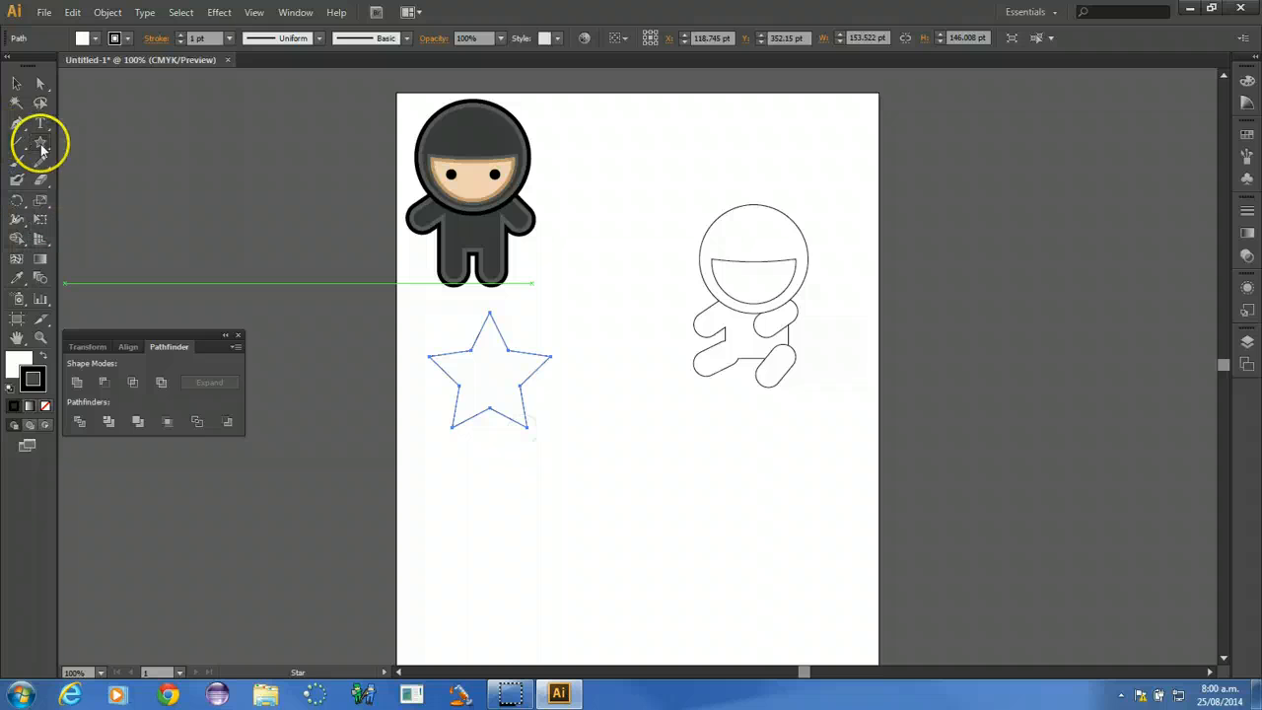
- Draw a circle about 35 pt wide in the middle of the star
left_click_drag(42, 146, 92, 181)
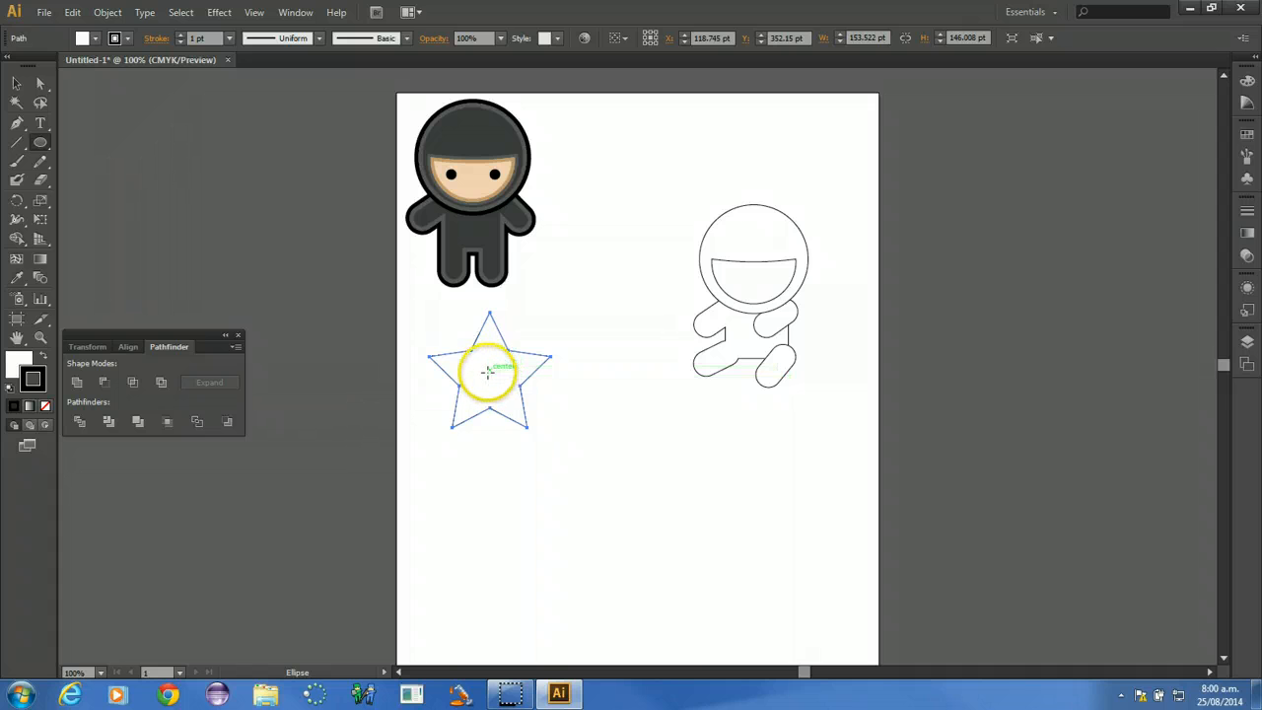
mouse_move(489, 369)
left_mouse_down()
mouse_move(503, 364)
mouse_move(488, 378)
left_mouse_up()
left_click(16, 84)
left_click(491, 373)
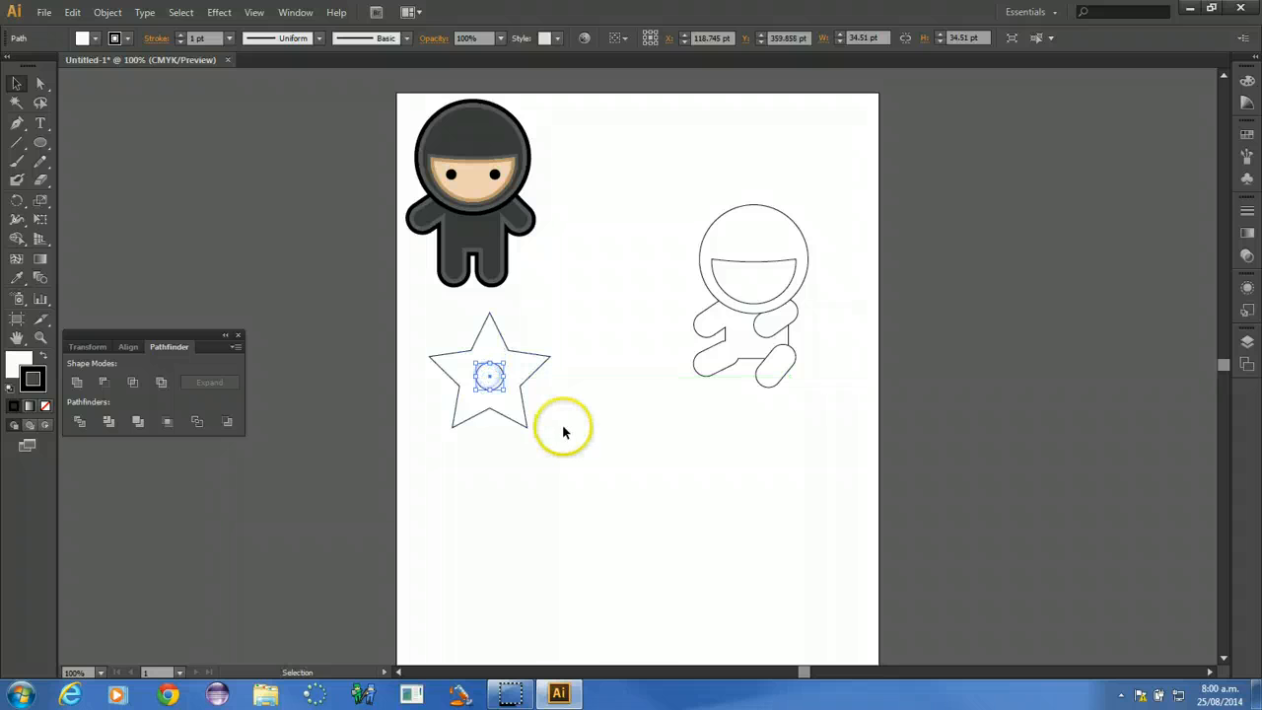
left_click(543, 551)
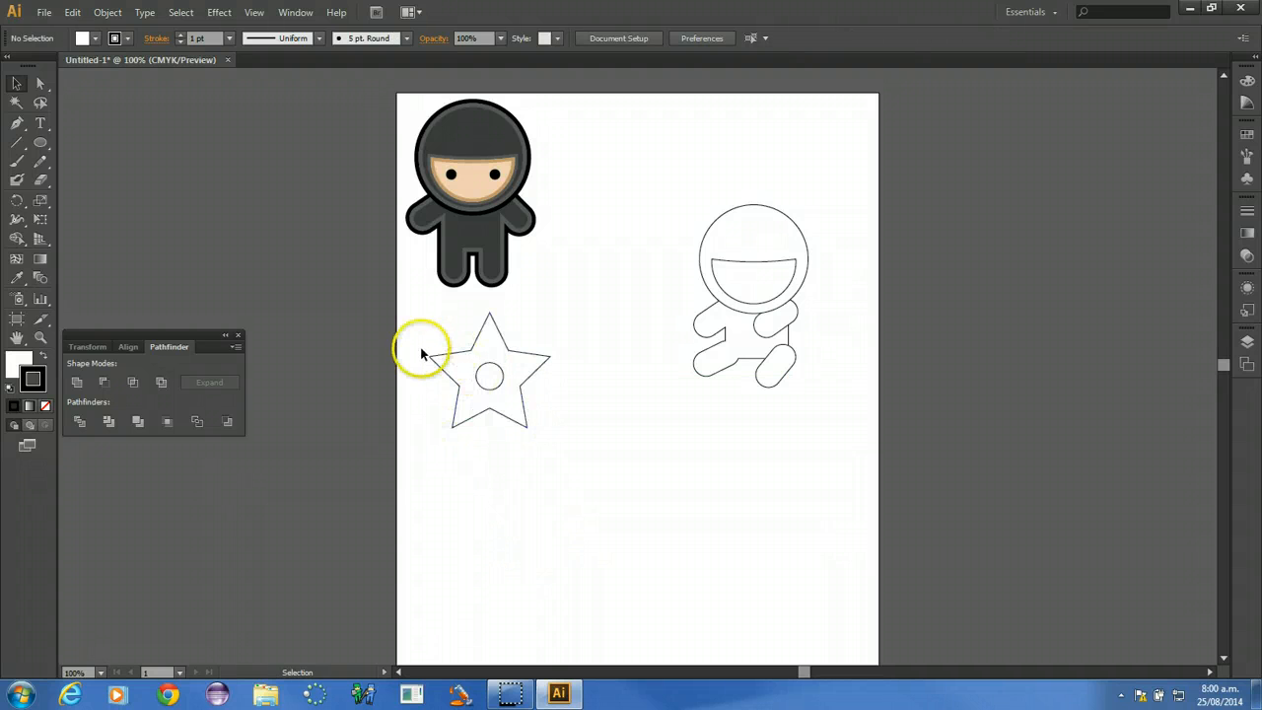
- Subtract the circle from the star with Minus Front to cut a round hole
left_click_drag(409, 342, 555, 440)
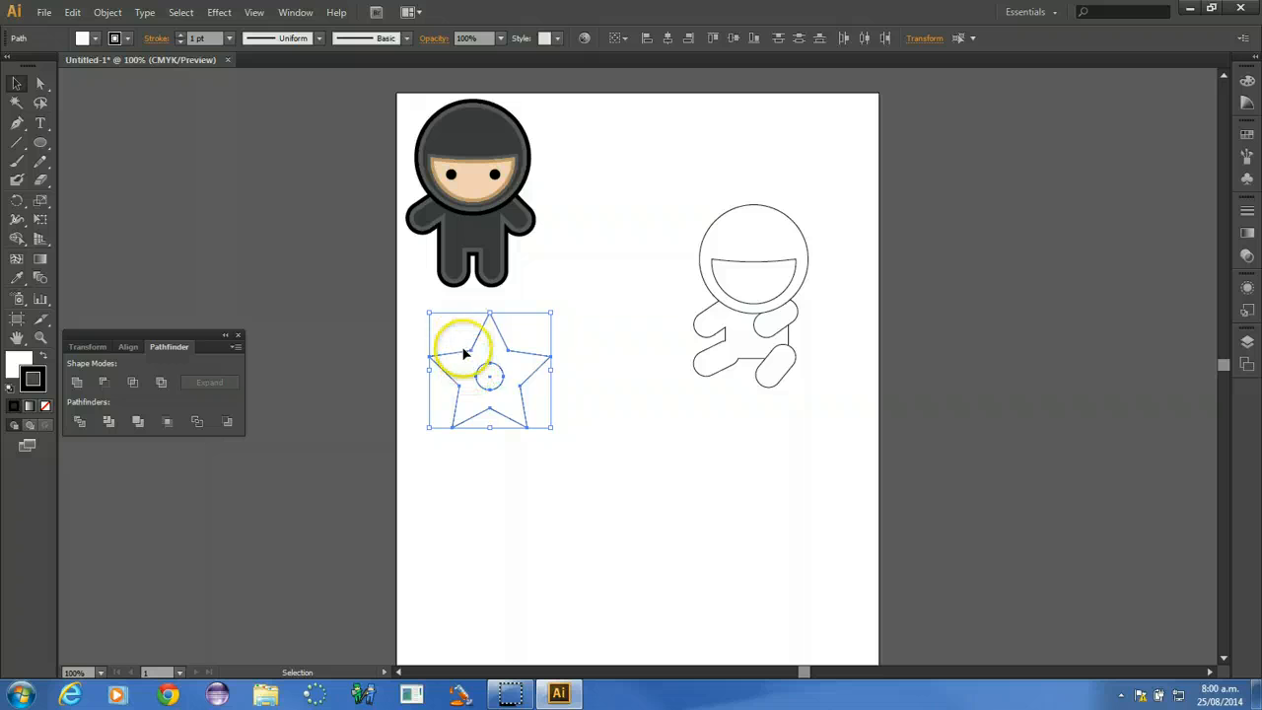
left_click(106, 384)
left_click(550, 540)
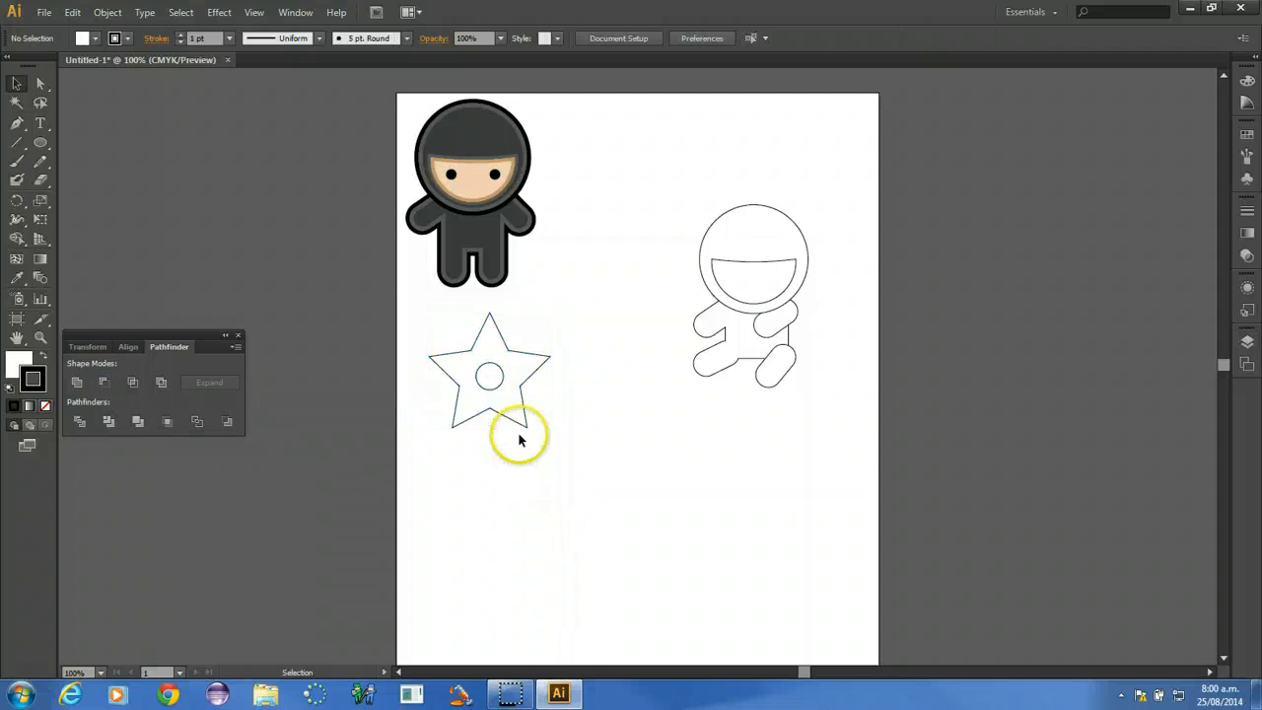
- Rotate only the star's five outer anchor points clockwise around the hole to twist it into a throwing star
left_click(493, 390)
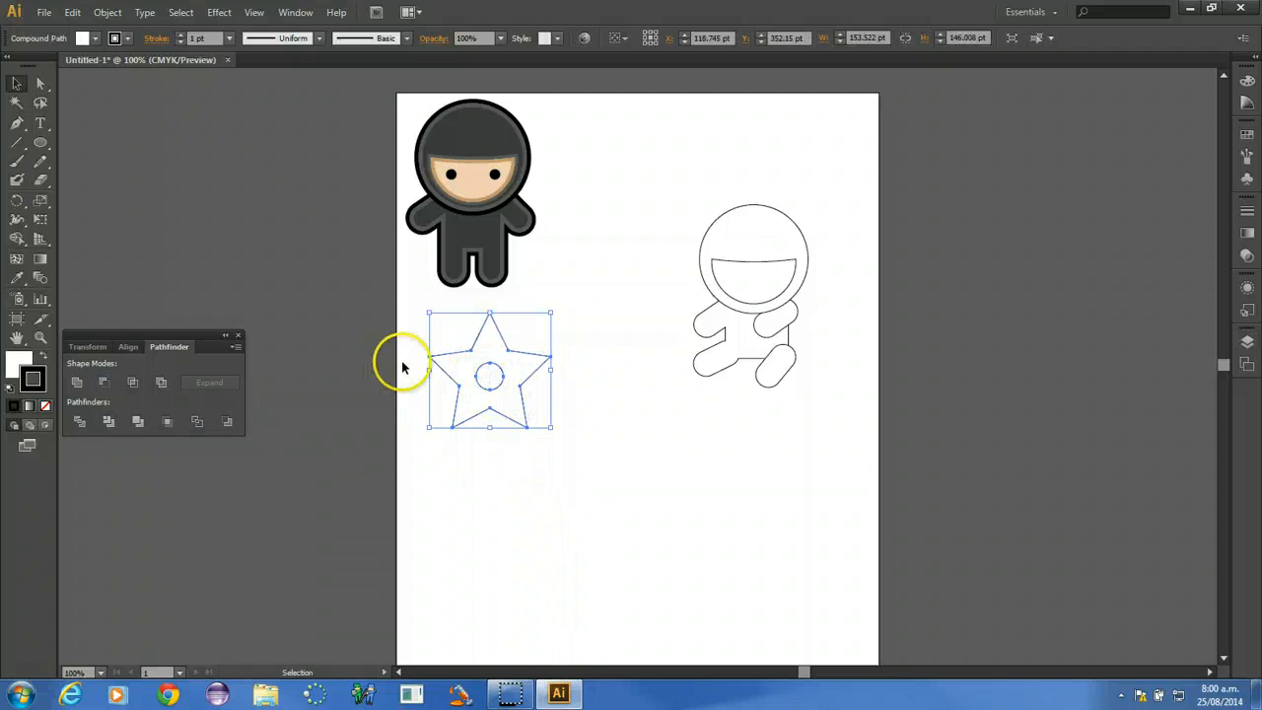
left_click(43, 88)
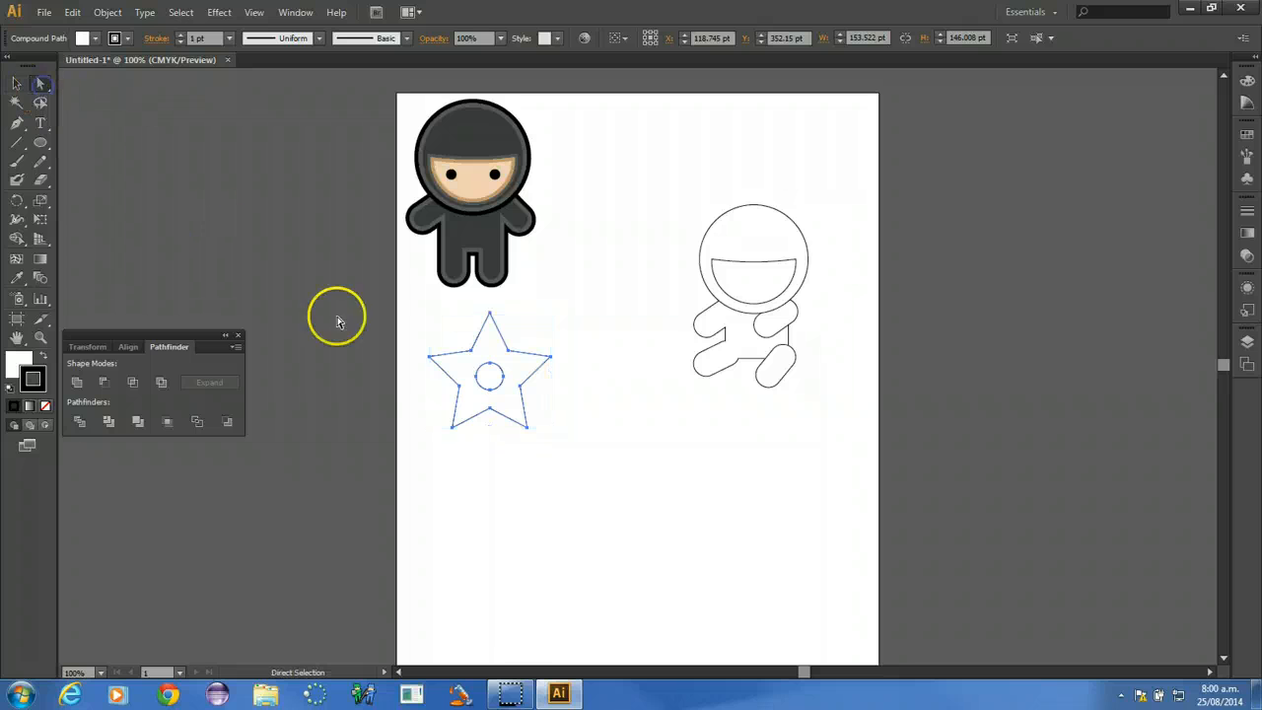
left_click(491, 315)
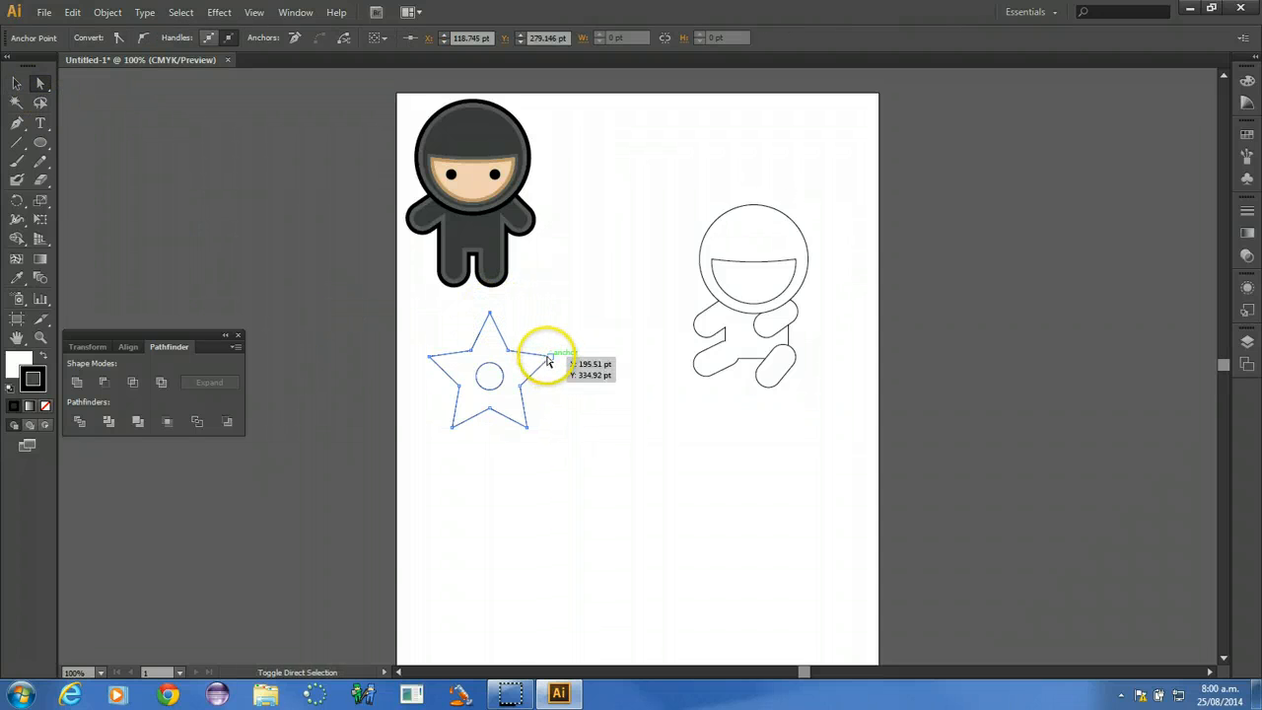
left_click(551, 356, "shift")
left_click(453, 428, "shift")
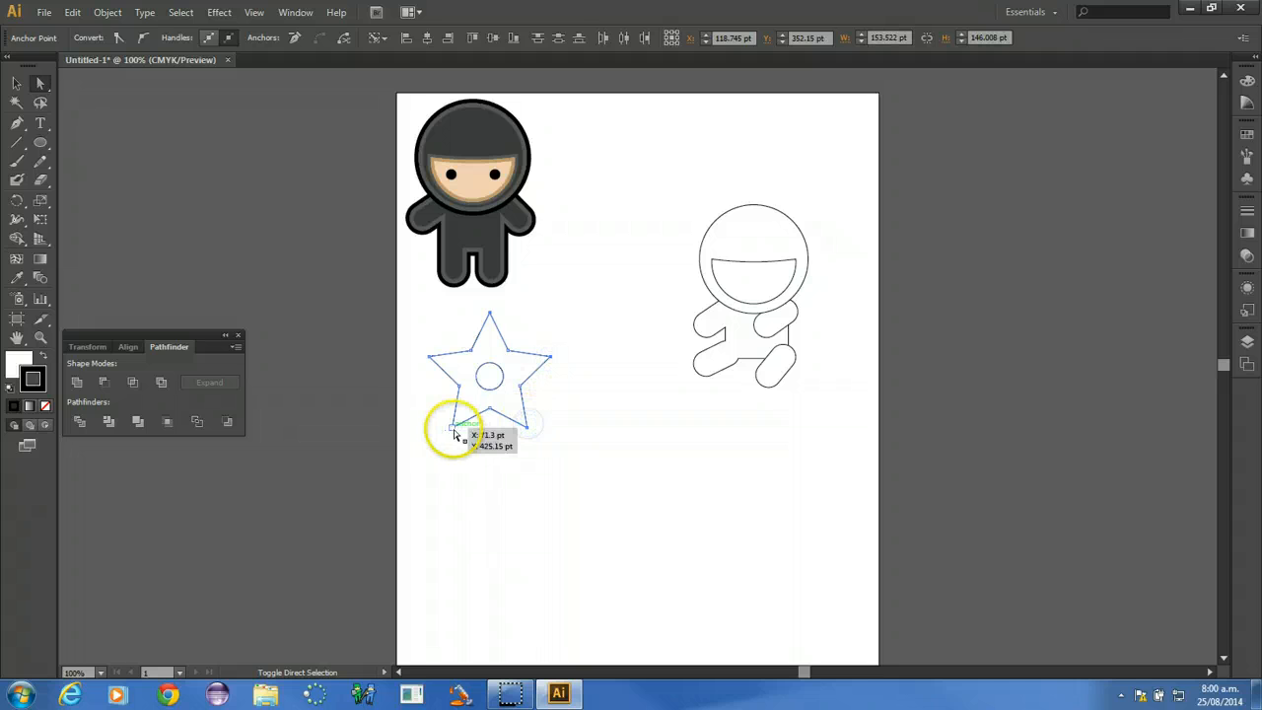
left_click(428, 357, "shift")
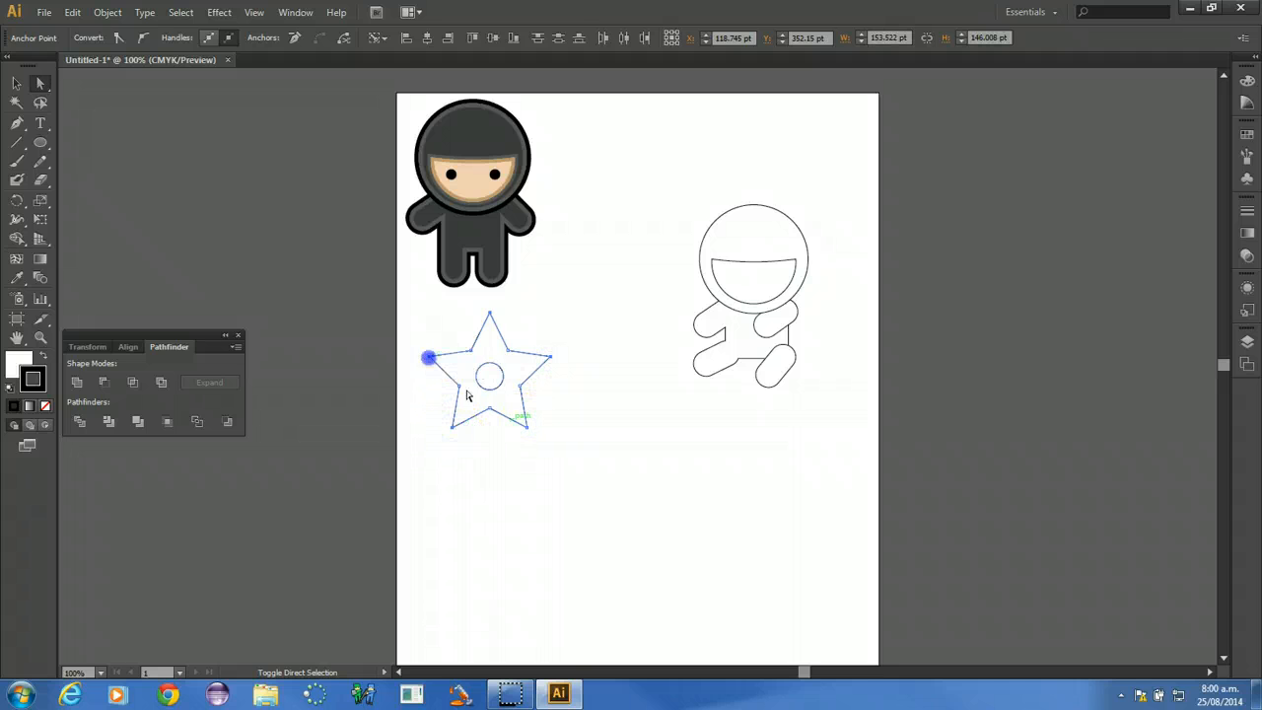
left_click(525, 432, "shift")
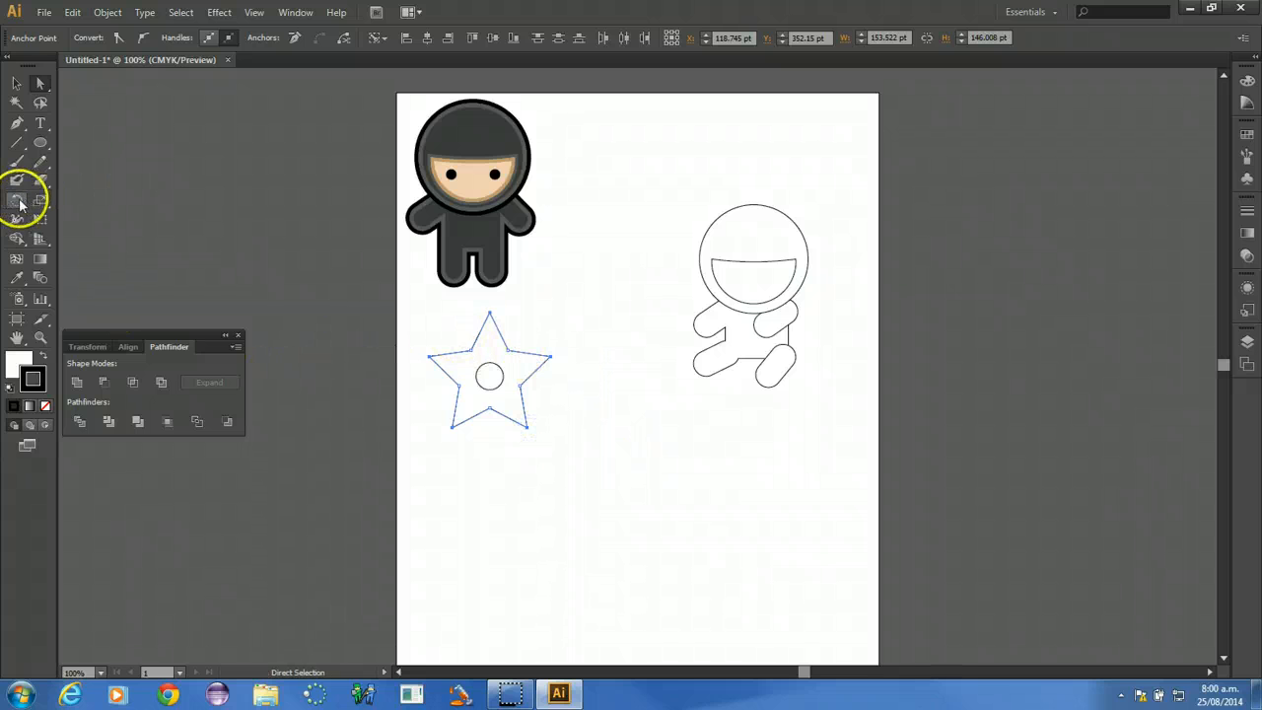
left_click_drag(484, 305, 513, 312)
left_click(18, 82)
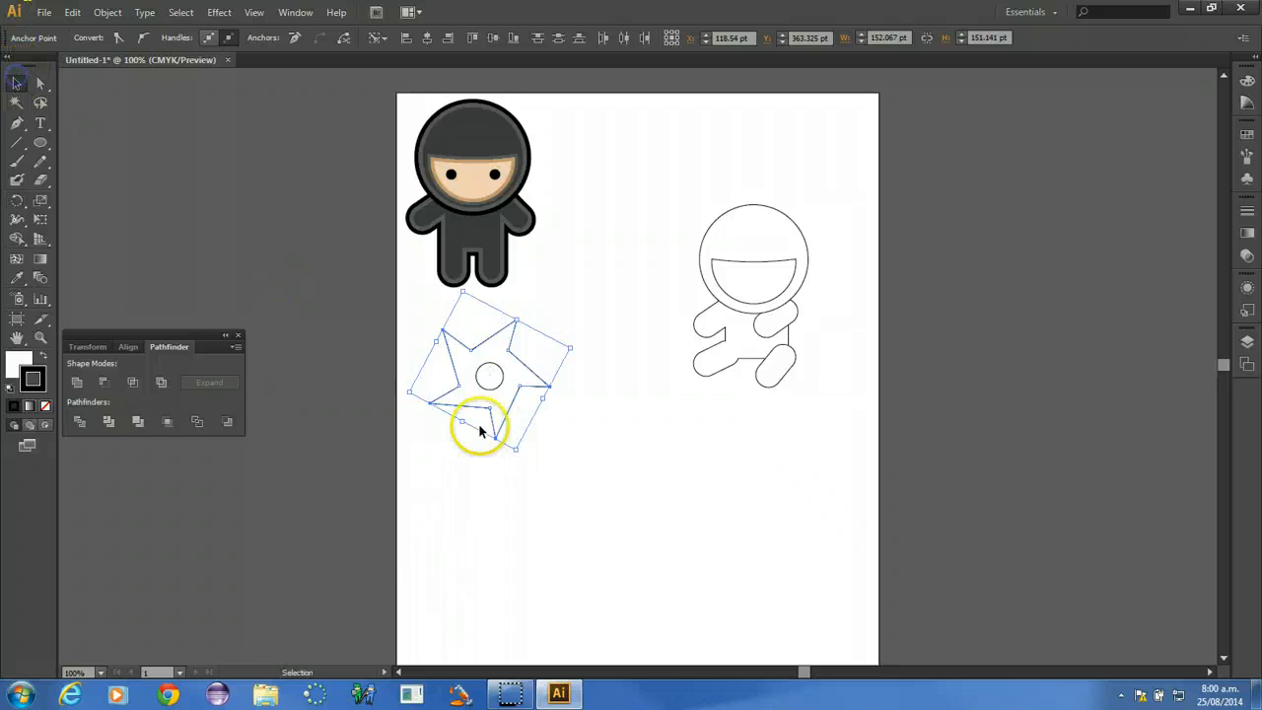
left_click(655, 532)
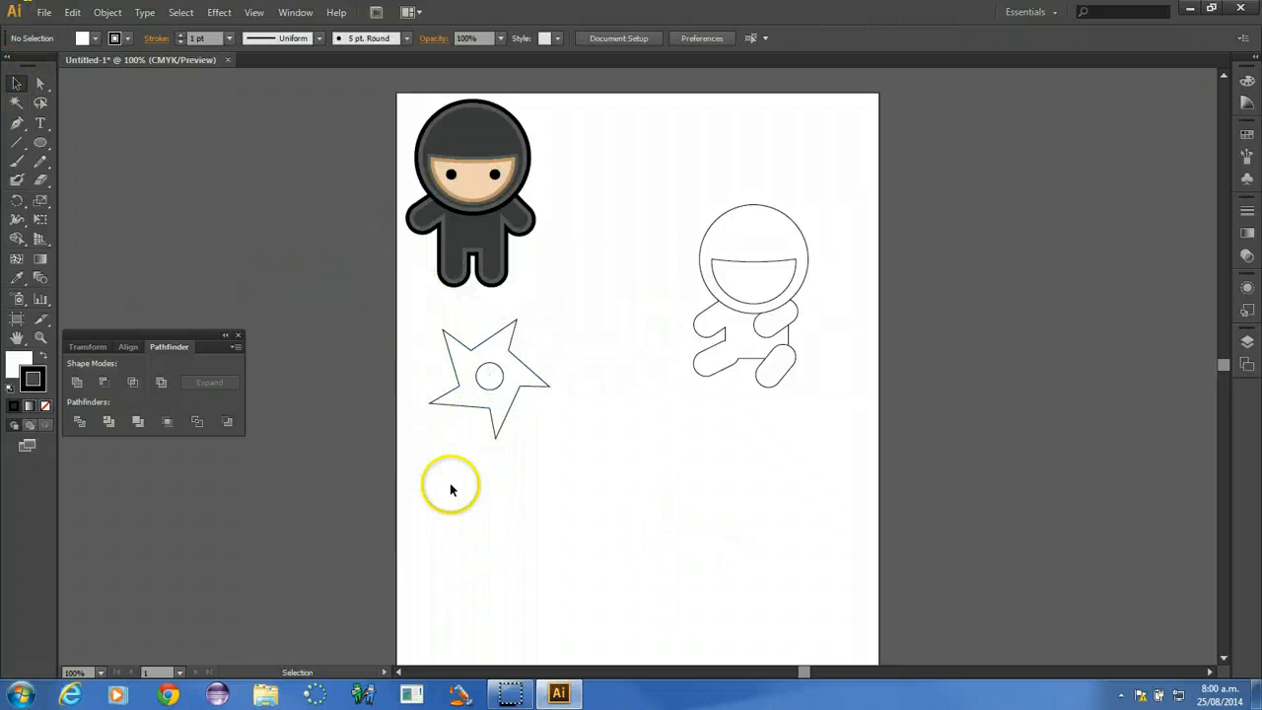
left_click(511, 385)
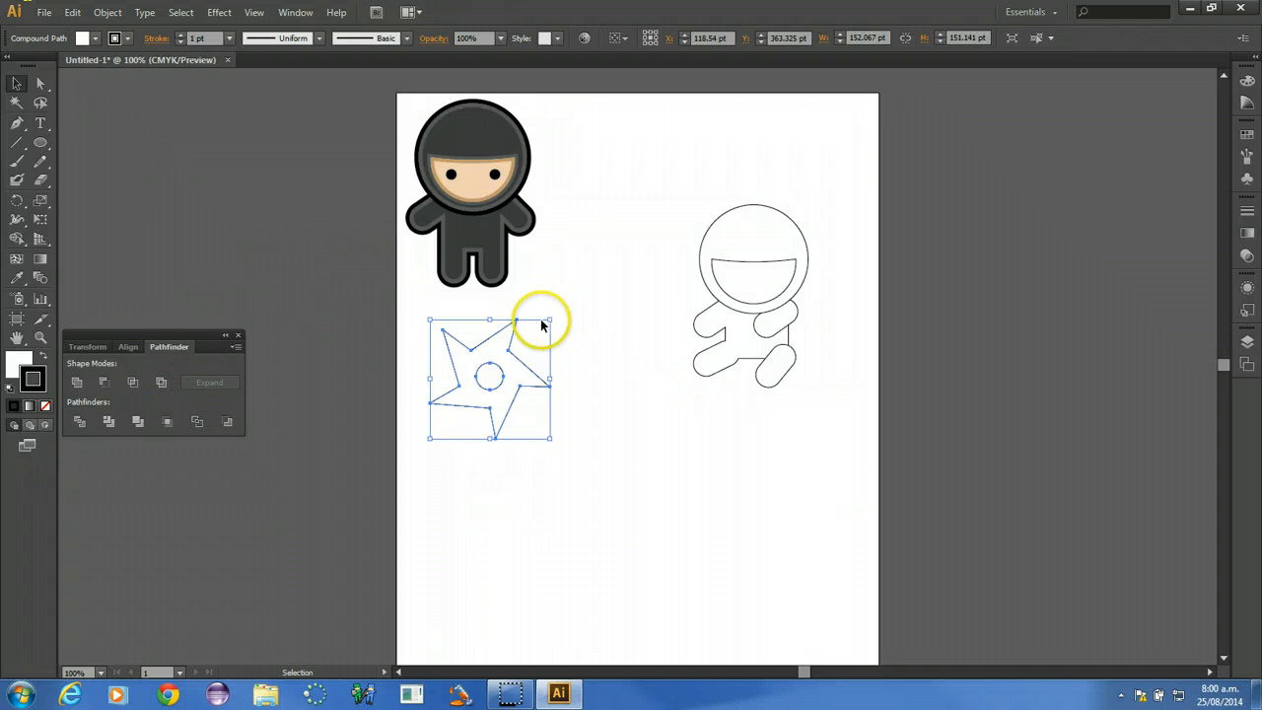
- Shrink the throwing star to about 45 pt wide and fill it with a mid-grey swatch
left_click_drag(549, 321, 487, 383)
left_click(446, 535)
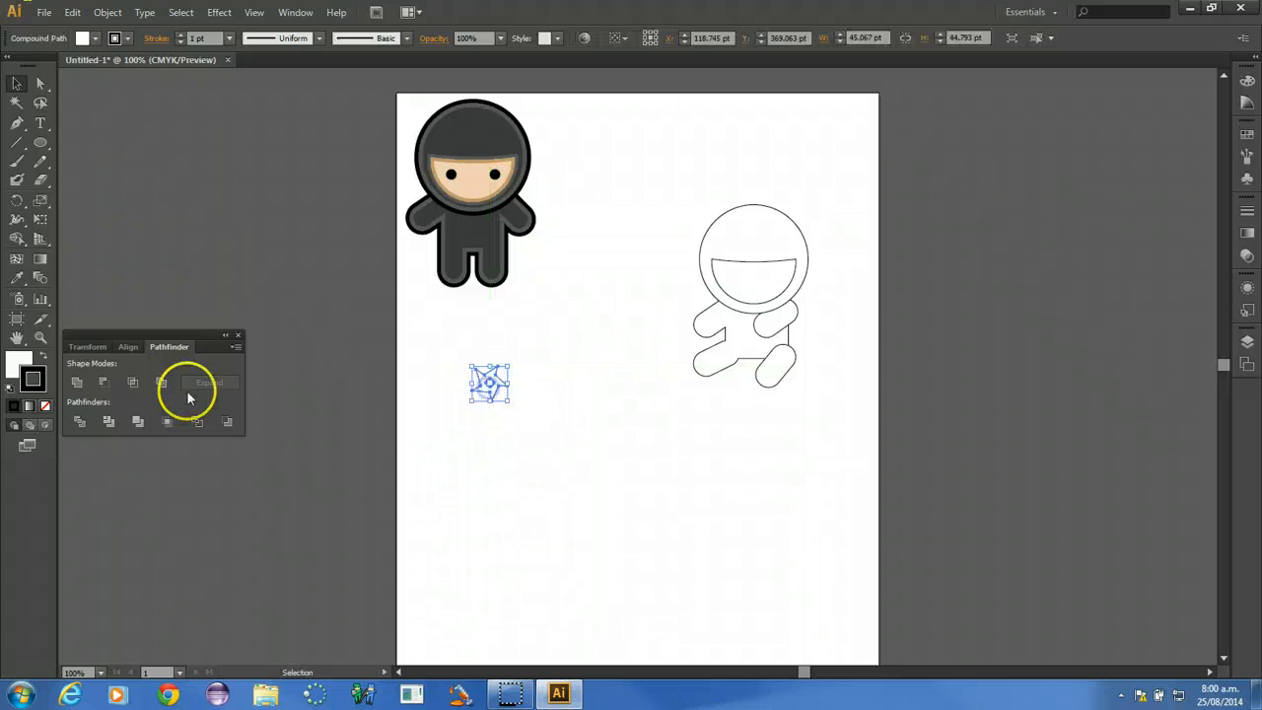
left_click(1248, 290)
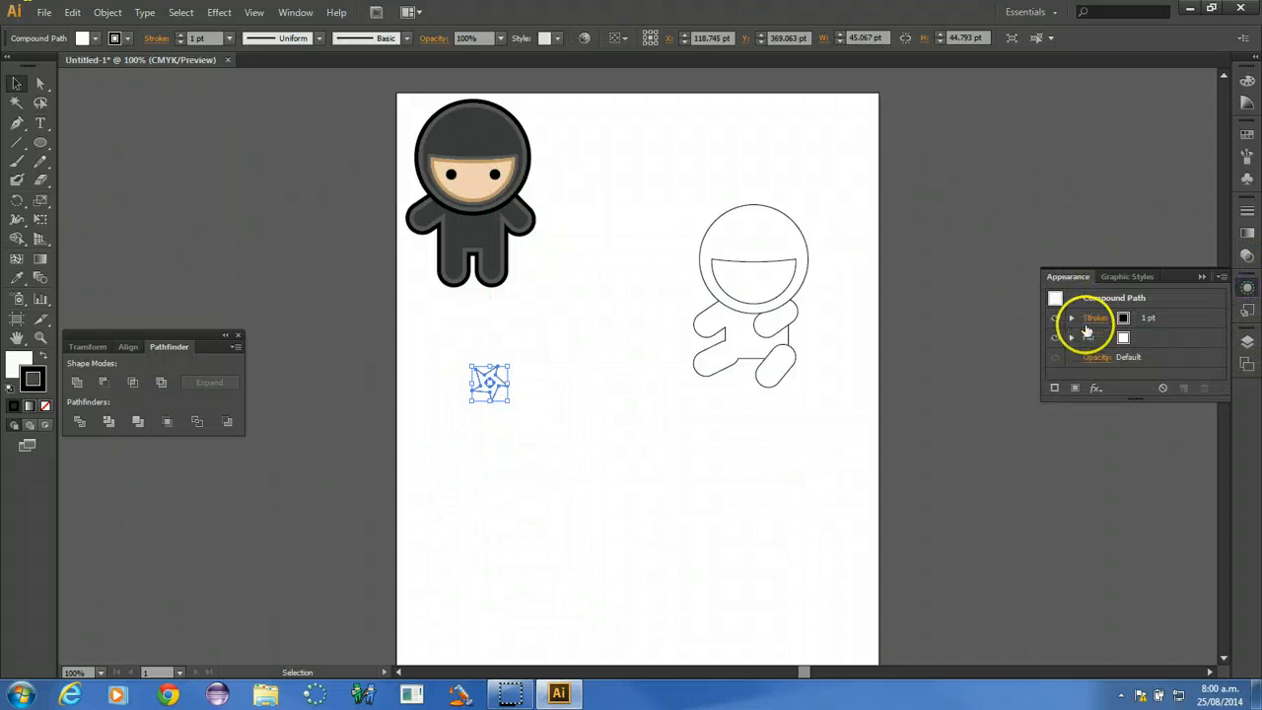
left_click(1122, 340)
left_click(1133, 340)
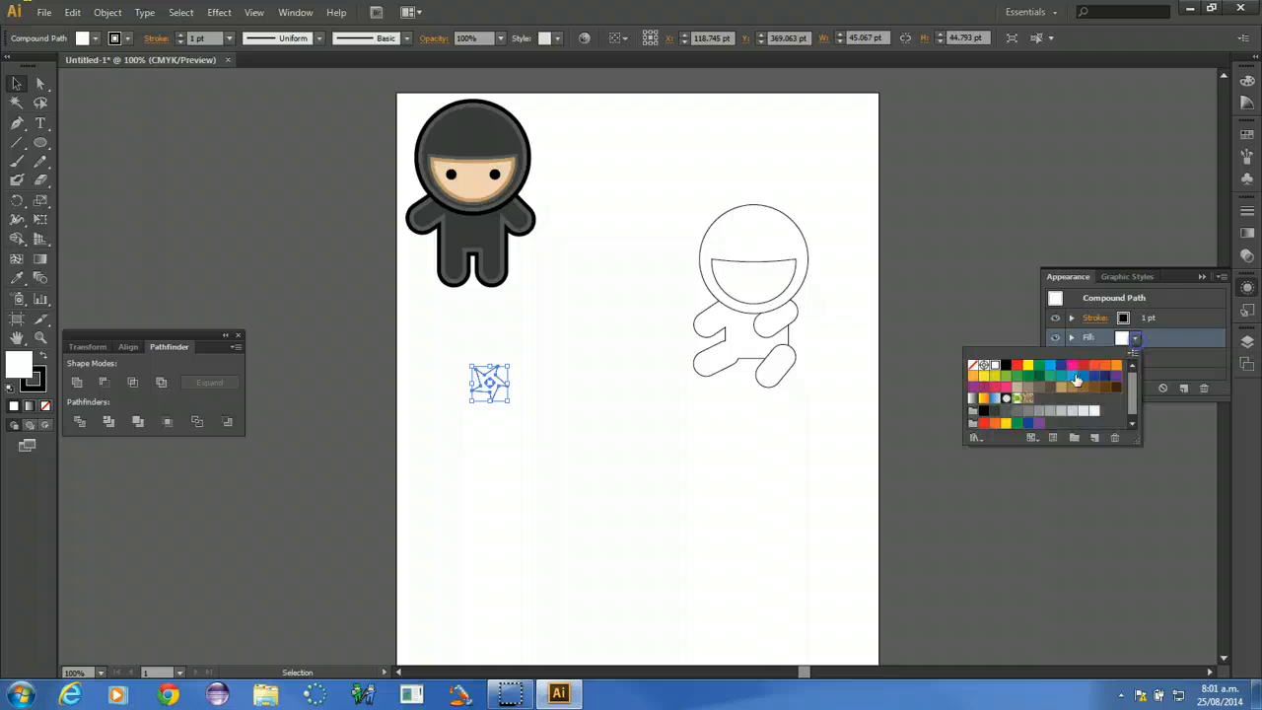
left_click(1038, 412)
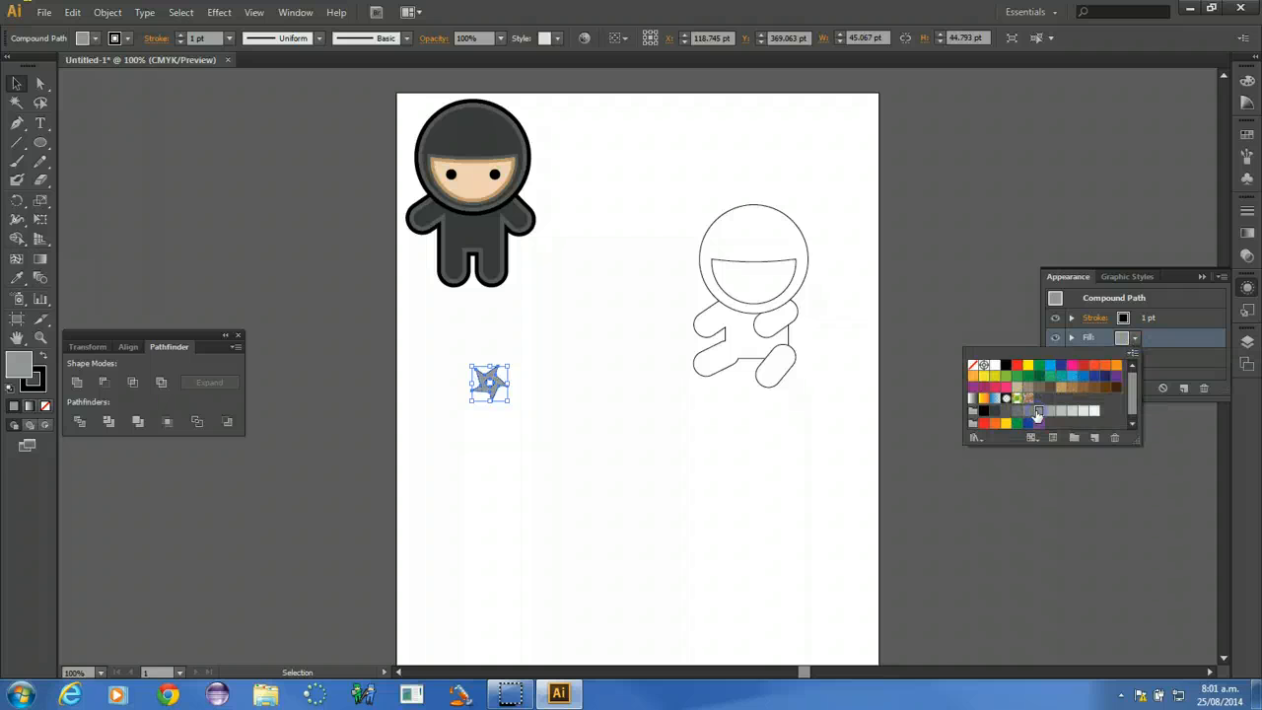
- Give the throwing star a 2 pt dark grey stroke aligned to the outside
left_click(1087, 319)
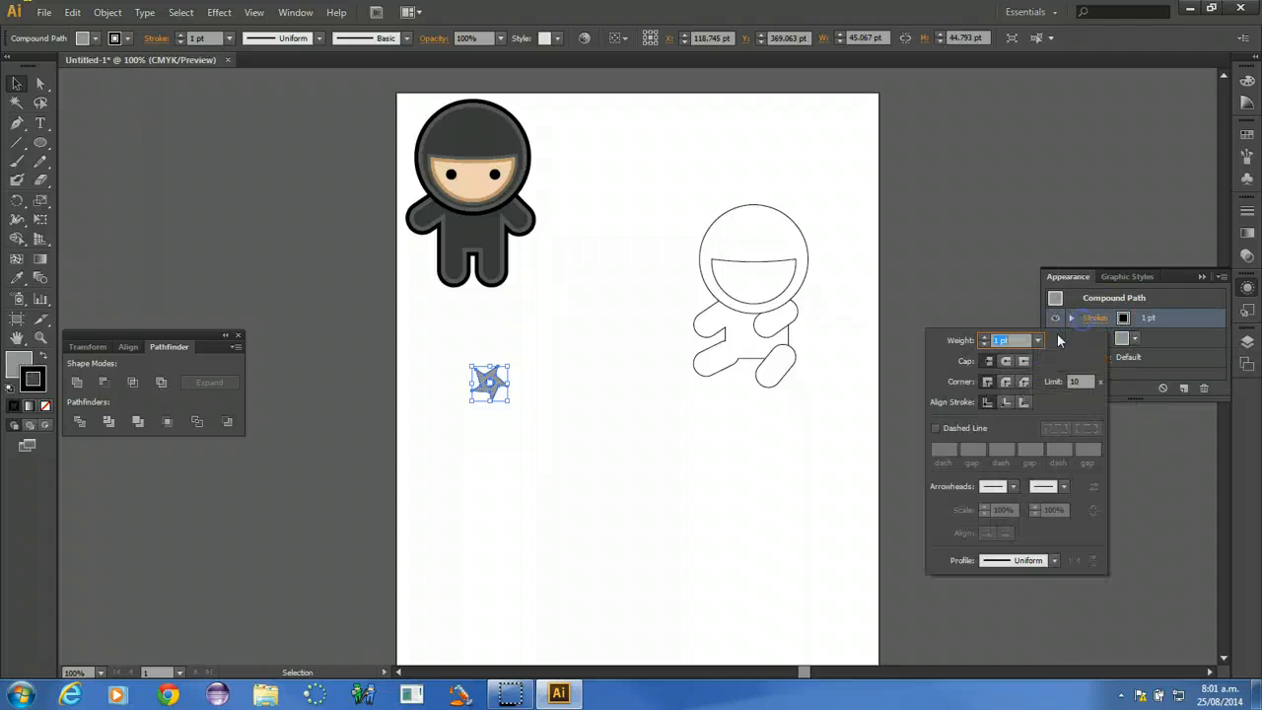
left_click(985, 339)
left_click(1008, 401)
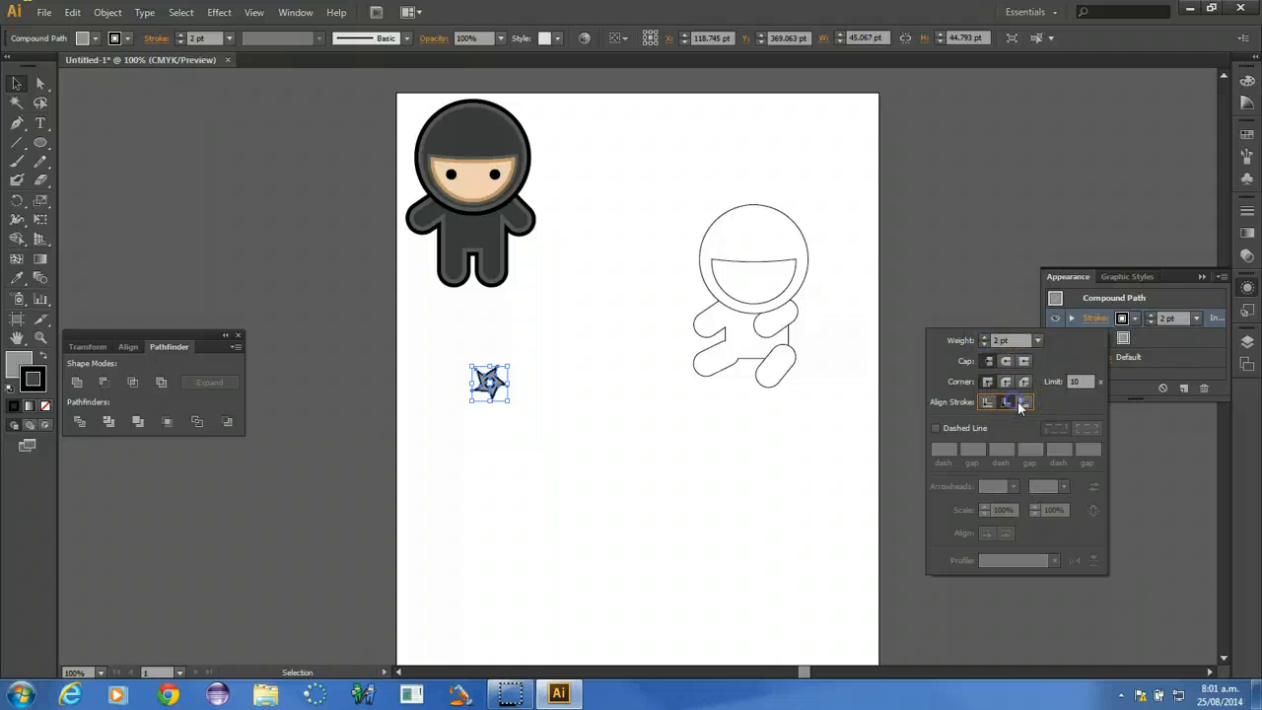
left_click(1022, 401)
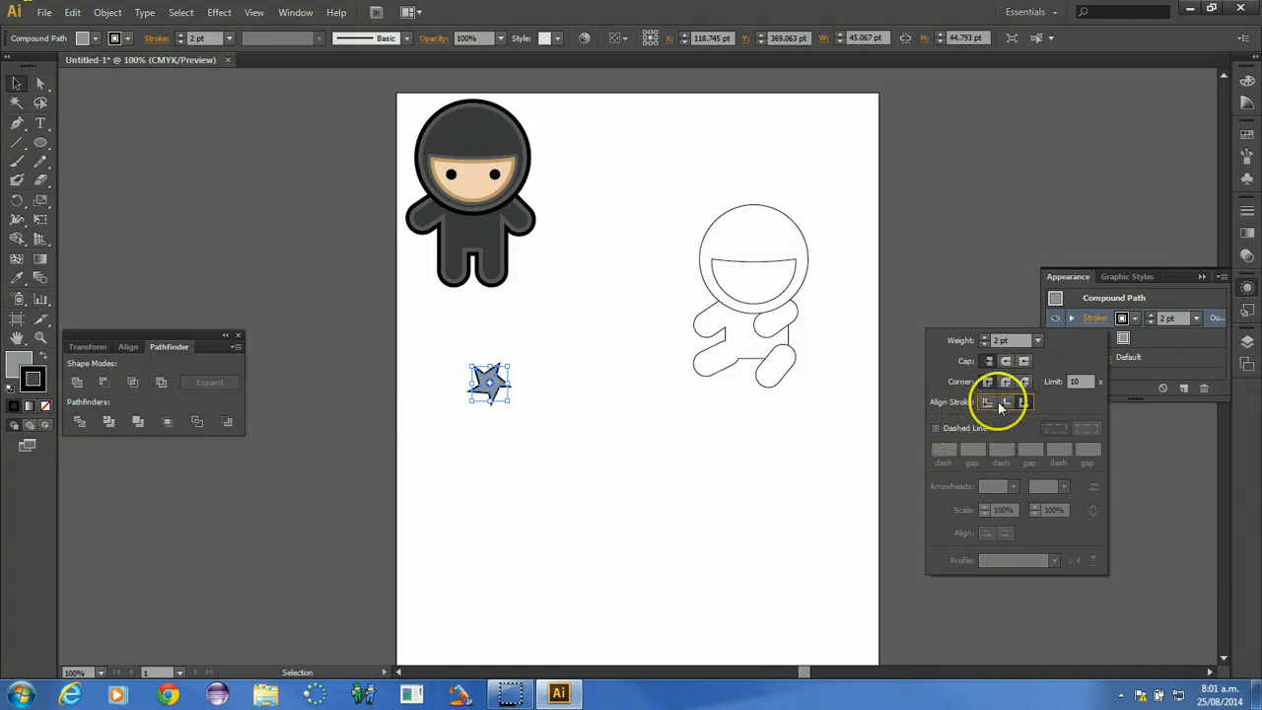
left_click(1128, 319)
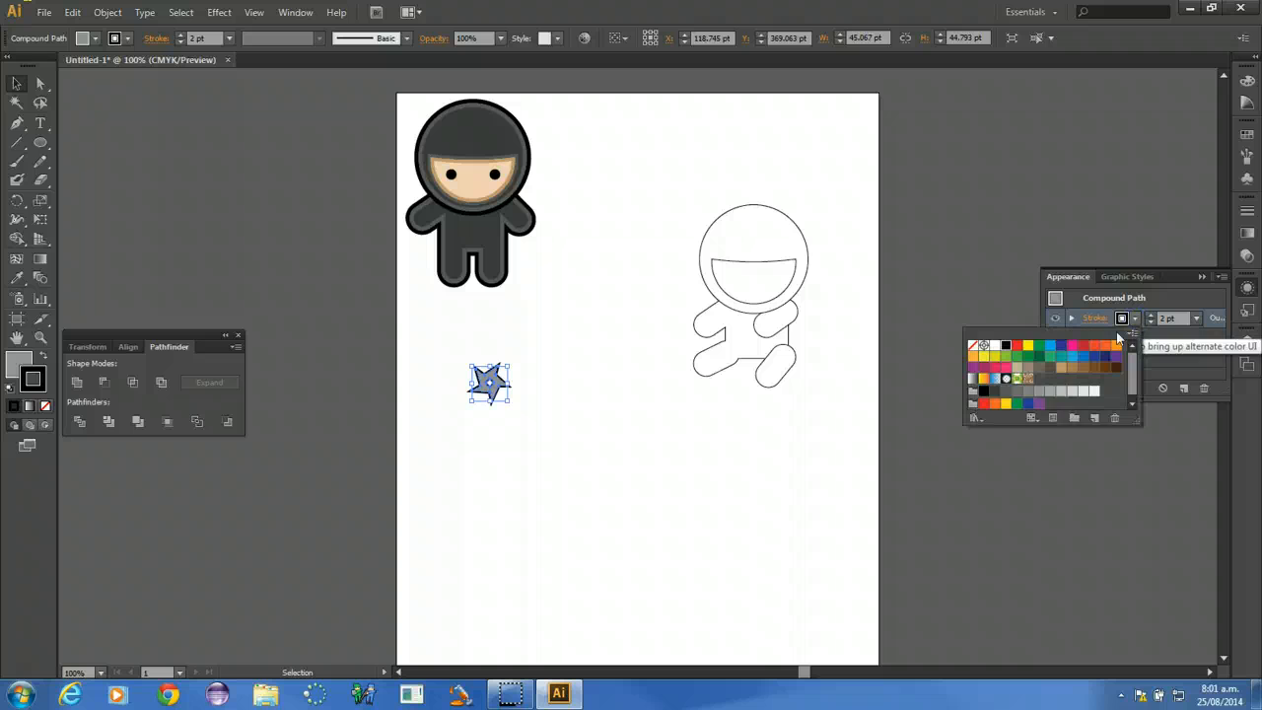
- Move the throwing star onto the coloured ninja's right-hand arm so it appears held
left_click(572, 385)
left_click_drag(488, 385, 523, 241)
left_click(535, 479)
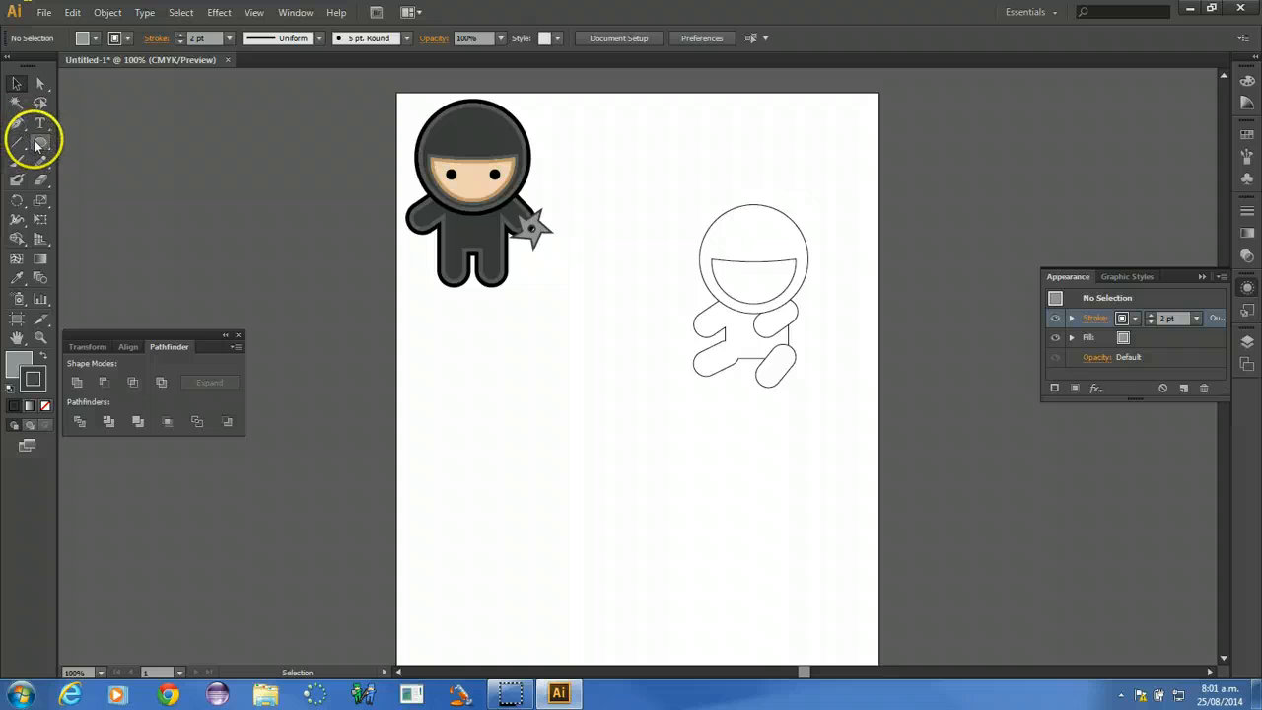
- Draw an upright rectangle about 13 by 55 pt below the coloured ninja, with a brown fill and a darker brown stroke
left_click_drag(36, 144, 78, 138)
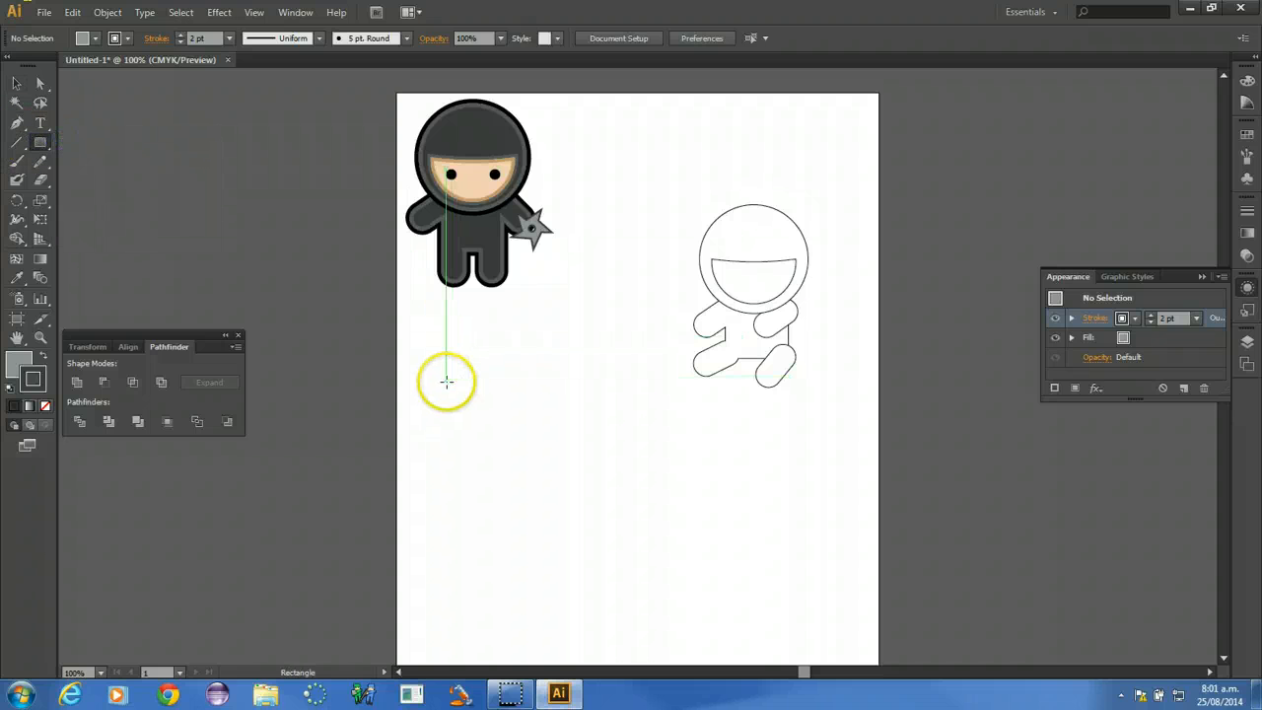
mouse_move(446, 382)
left_mouse_down()
mouse_move(463, 466)
mouse_move(450, 468)
mouse_move(457, 425)
left_mouse_up()
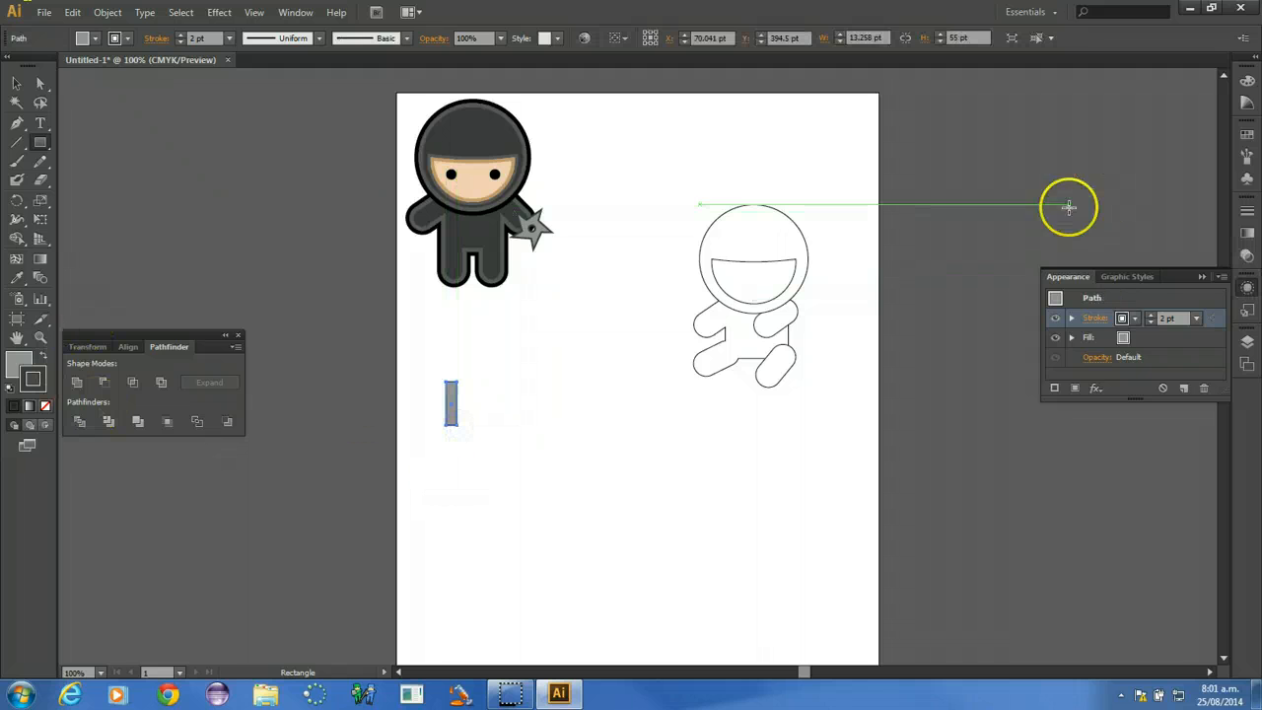
left_click(1123, 317)
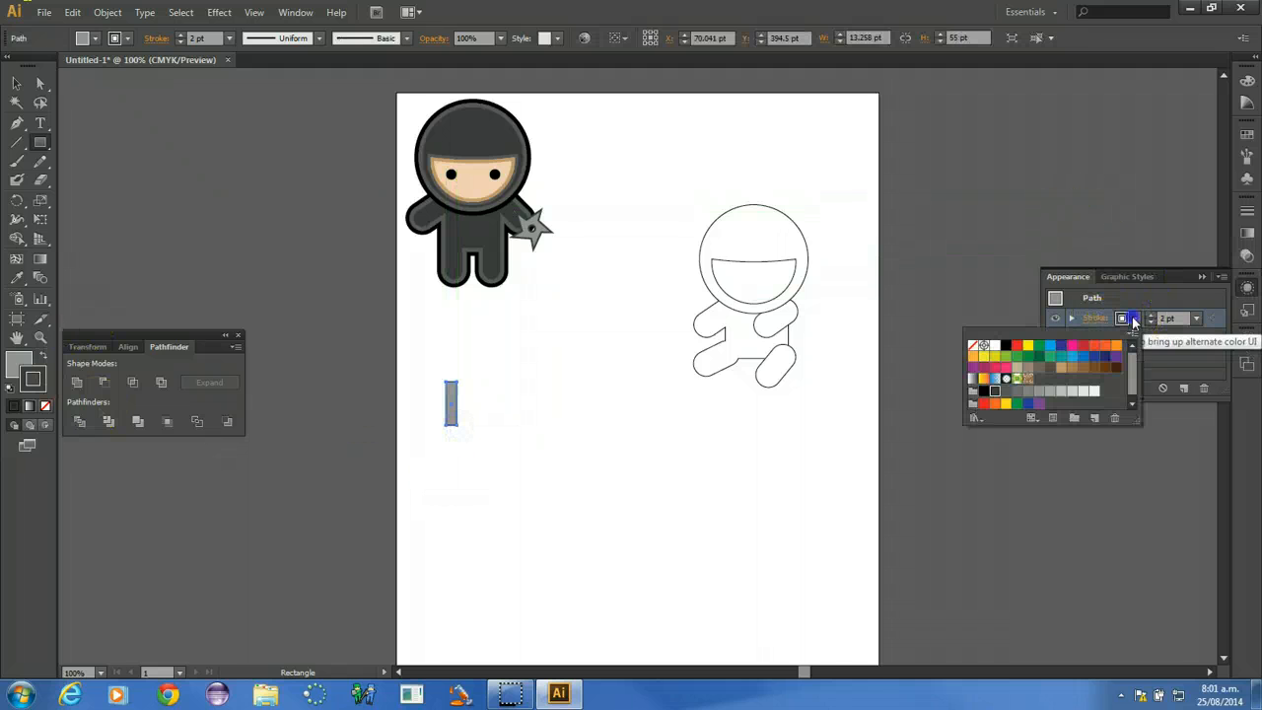
left_click(1115, 369)
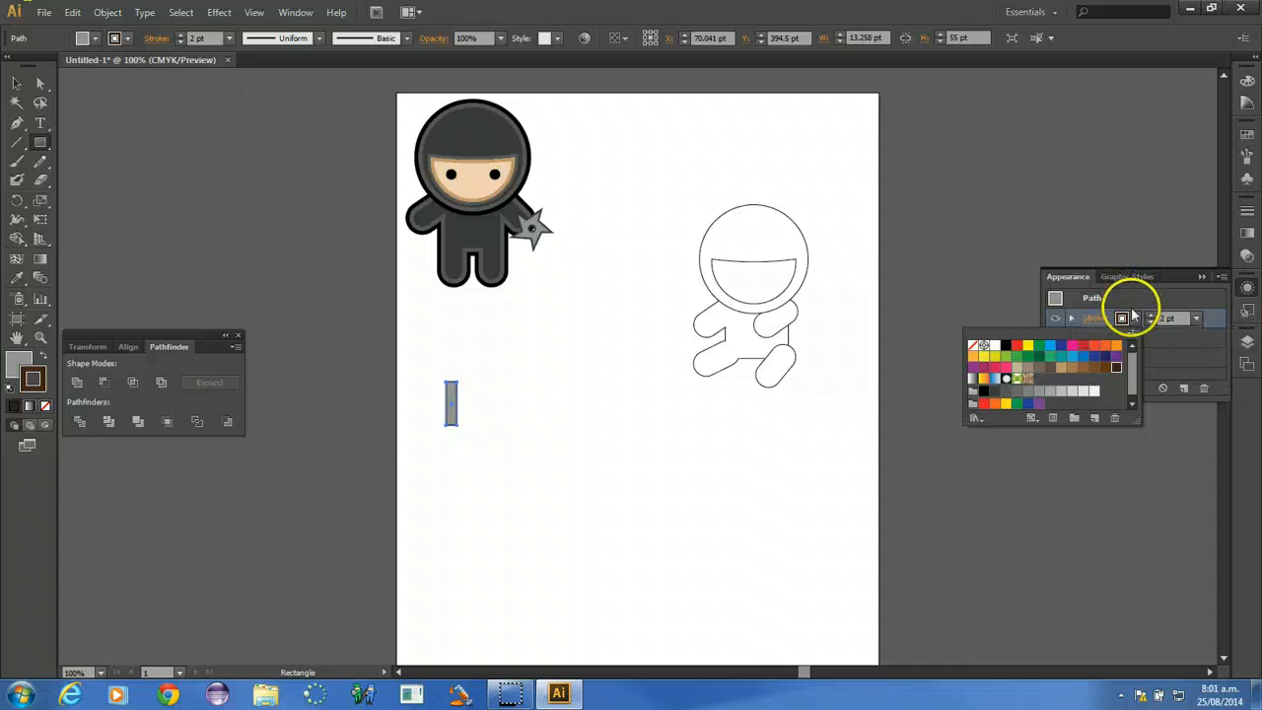
left_click(1128, 302)
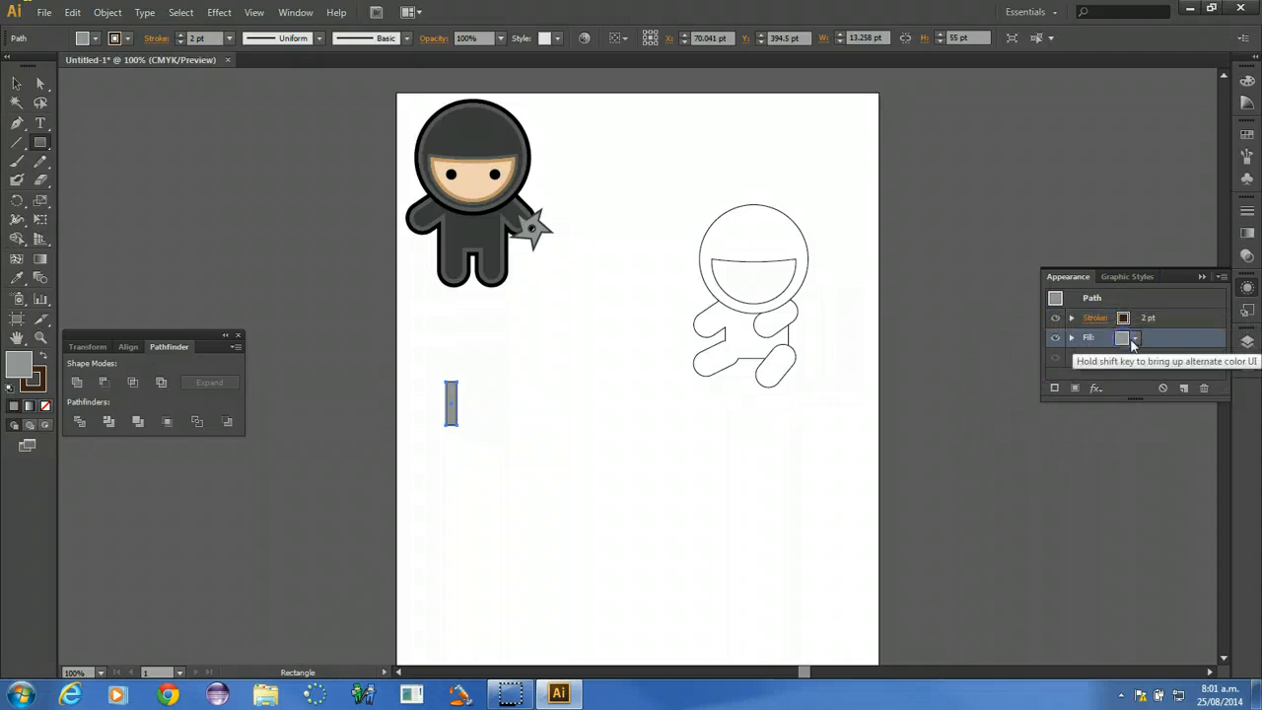
left_click(1129, 339)
left_click(1094, 390)
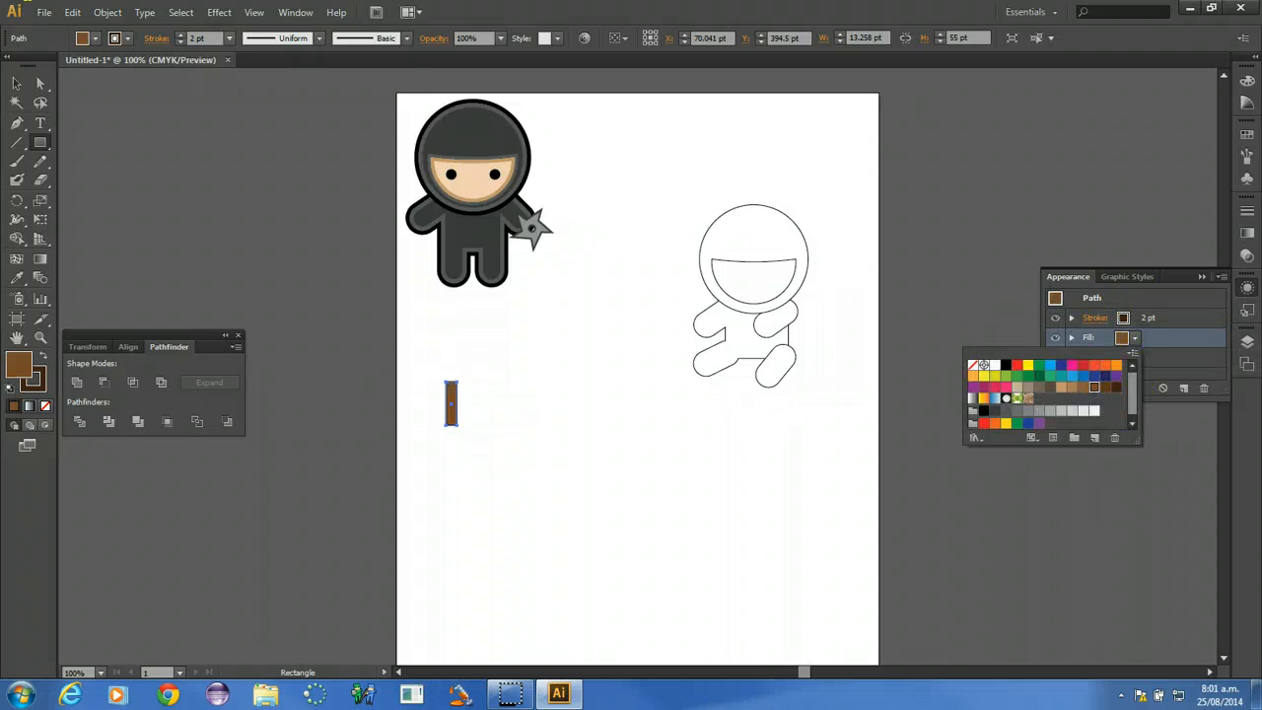
- Duplicate the brown rectangle up and to the right, and rotate the copy so it slopes diagonally down to the right
left_click(17, 84)
left_click(434, 387)
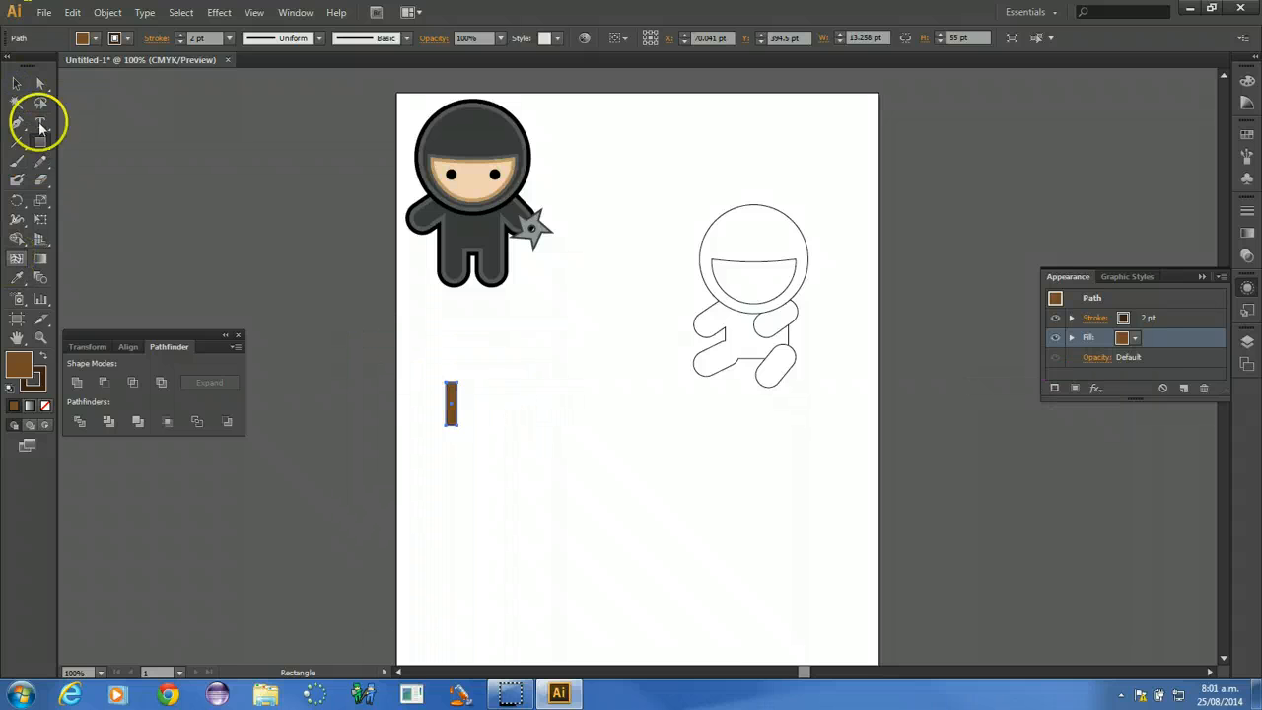
left_click(17, 84)
left_click(454, 399)
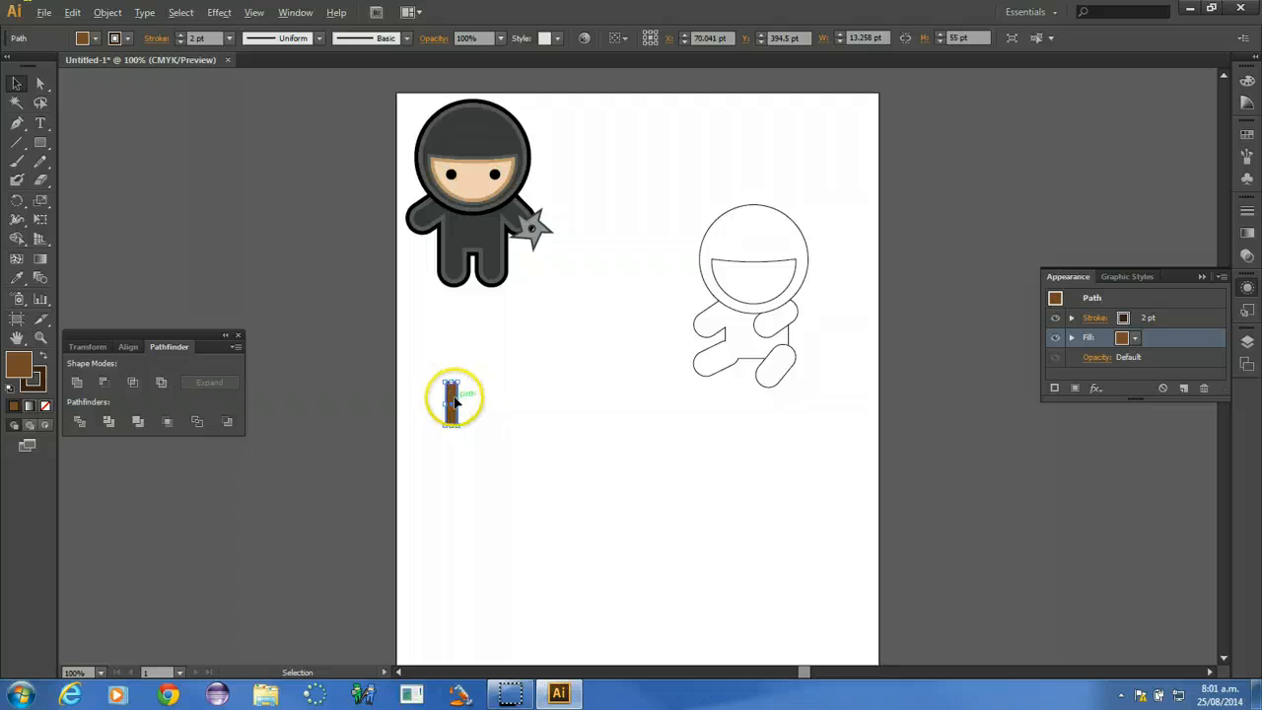
left_click_drag(451, 397, 517, 370)
left_click(483, 459)
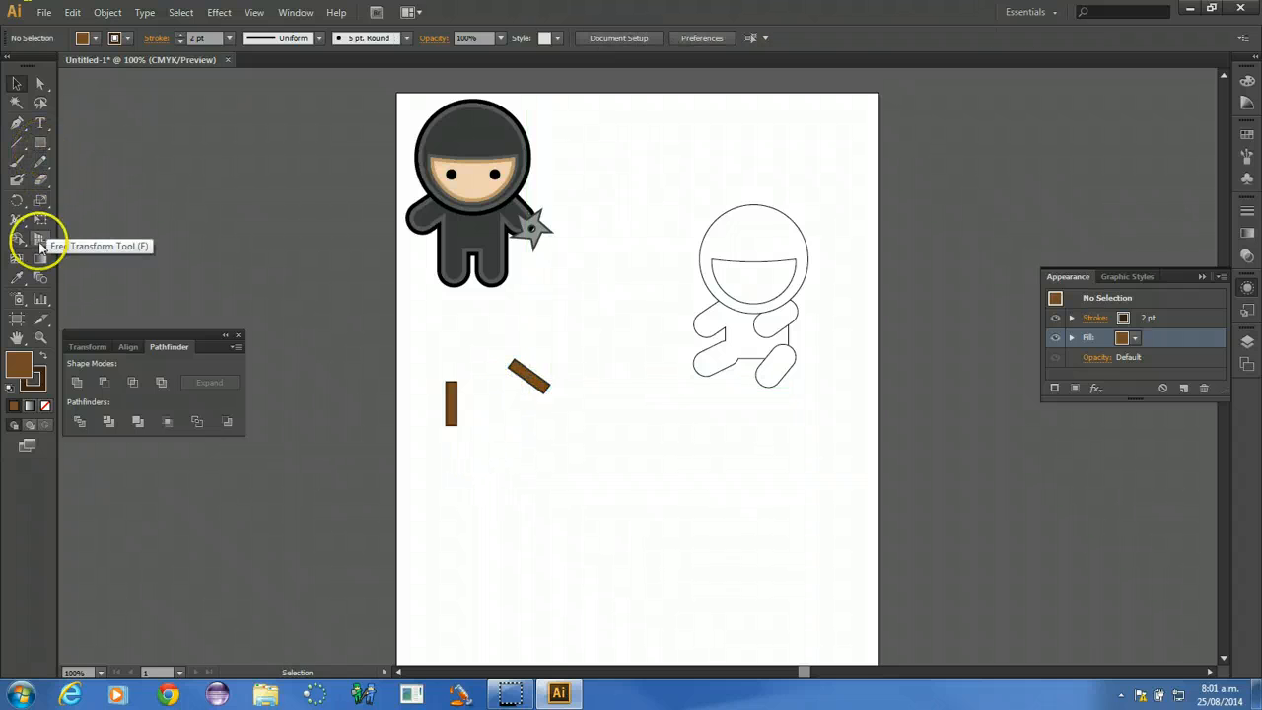
- Draw a circle about 11 pt wide just above the upright brown rectangle
left_click(44, 148)
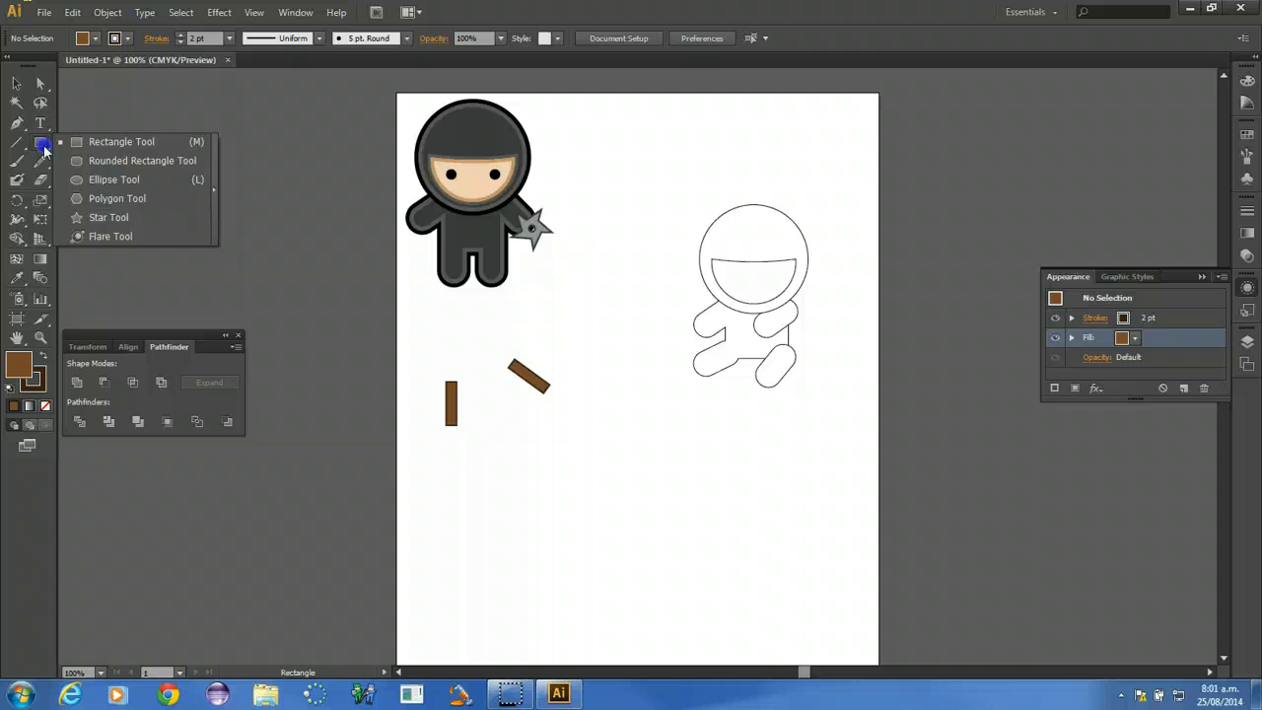
key("ctrl+plus")
key("ctrl+plus")
key("ctrl+plus")
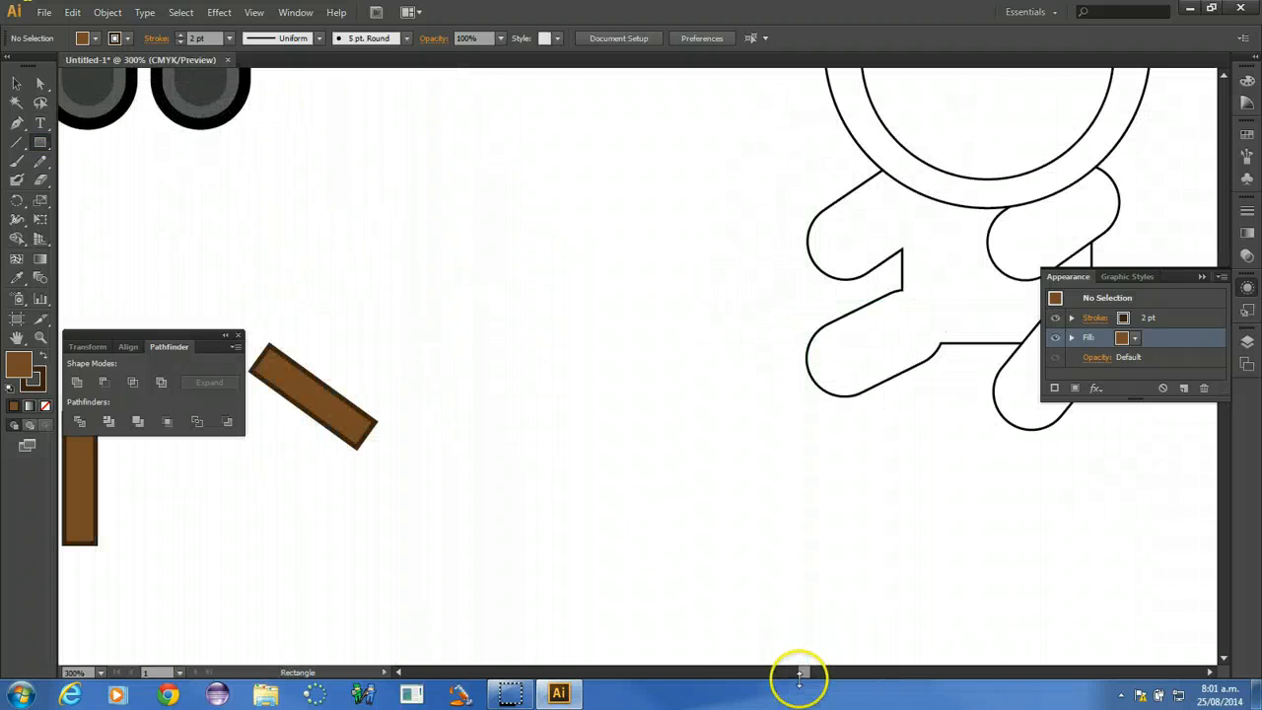
left_click_drag(805, 668, 793, 668)
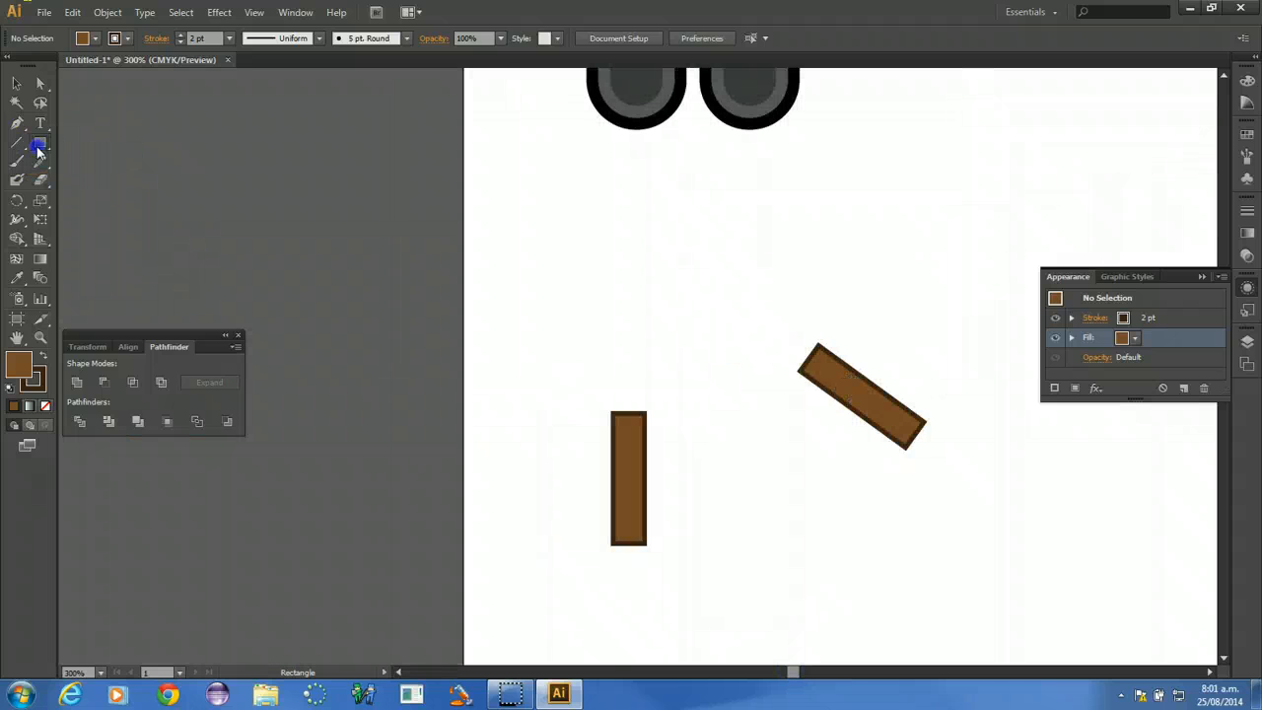
left_click_drag(37, 150, 75, 177)
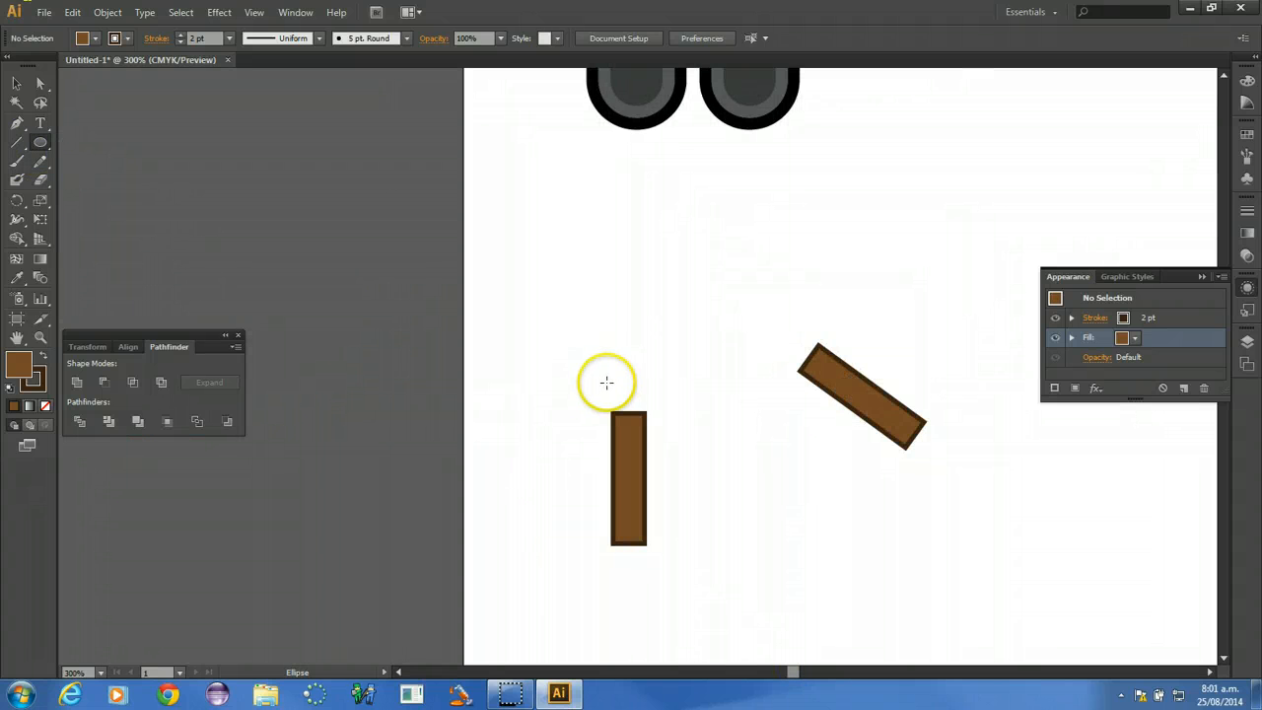
left_click_drag(607, 382, 633, 408)
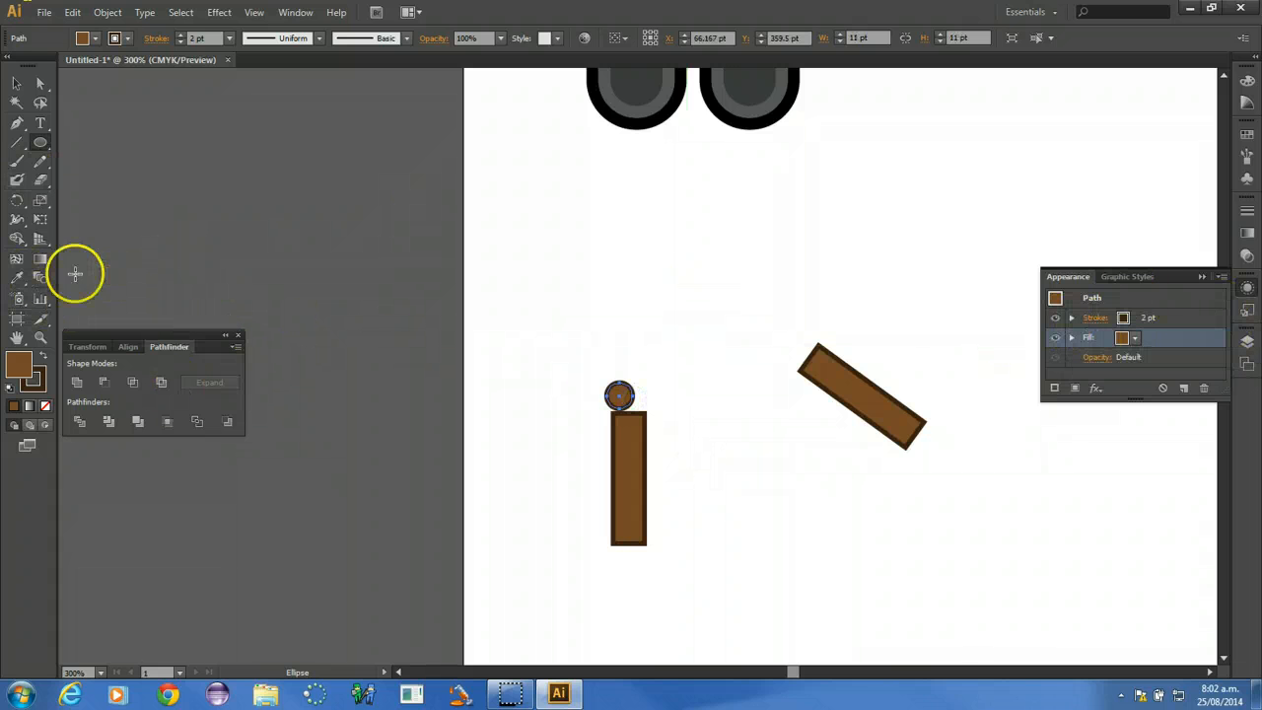
- Copy the ninja's dark grey fill and stroke onto the small circle and set its stroke weight to 2 pt
left_click(593, 118)
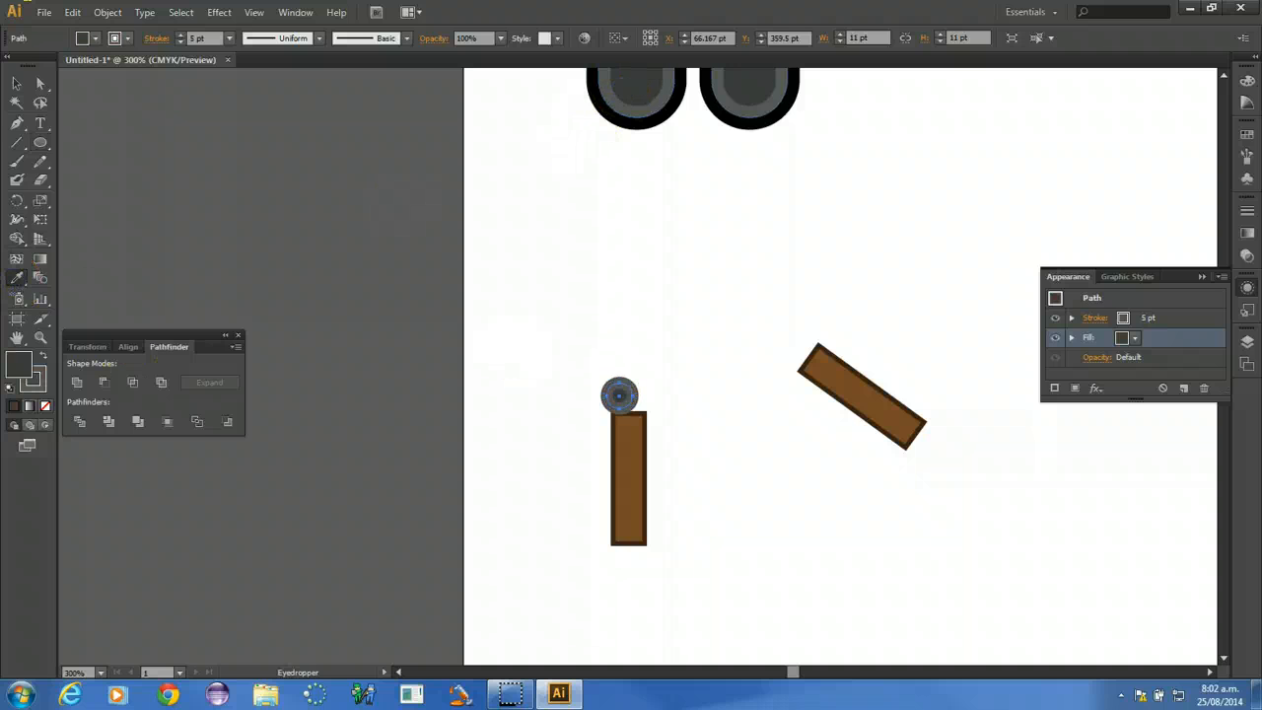
left_click(15, 86)
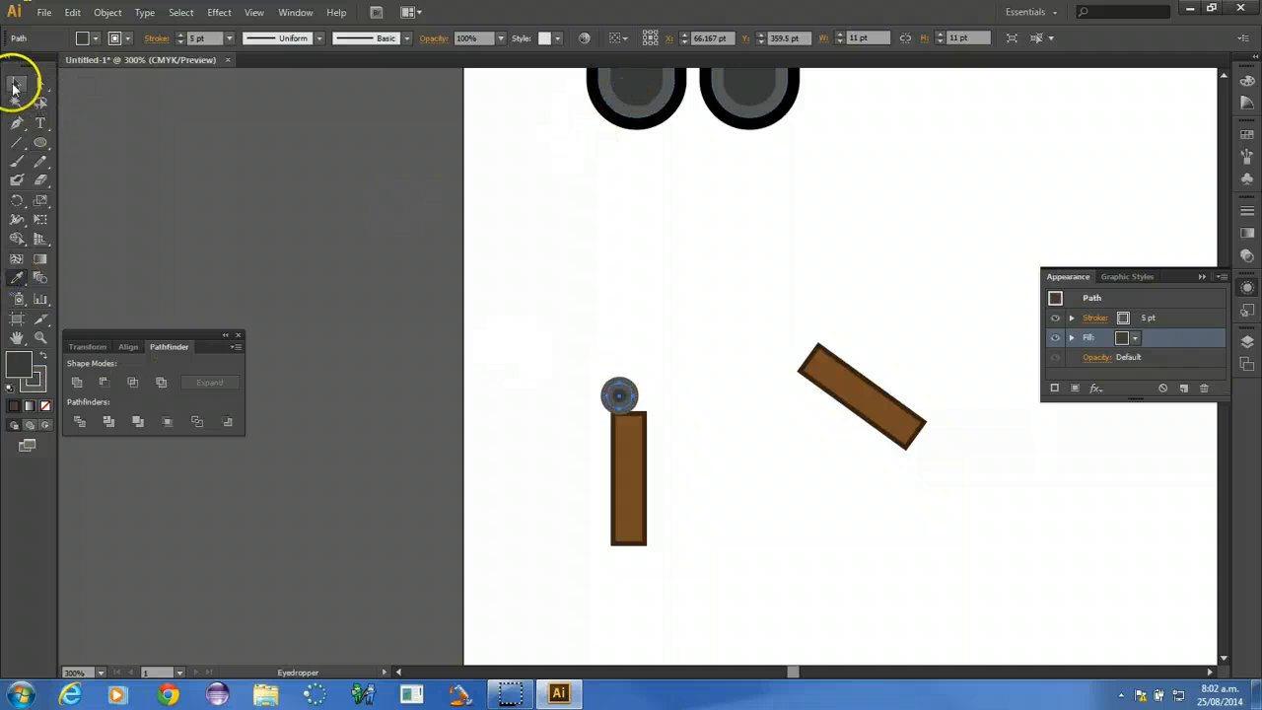
left_click(1095, 324)
left_click(984, 344)
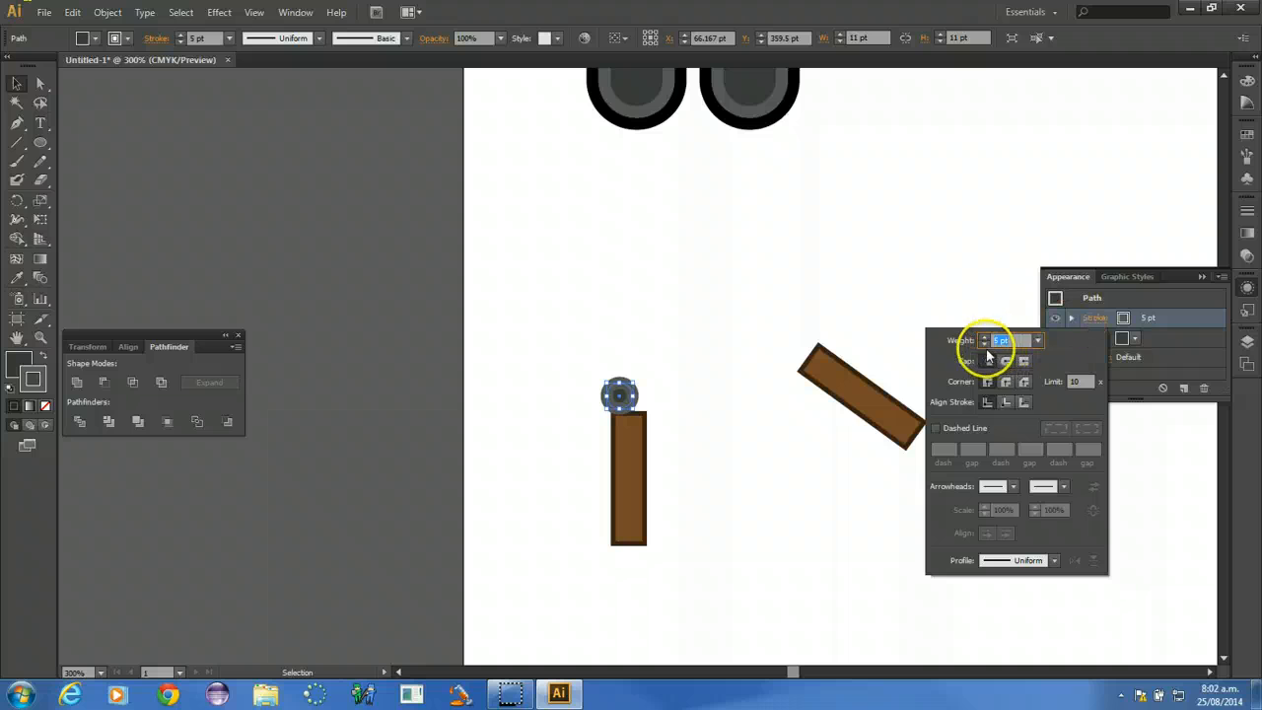
left_click(17, 85)
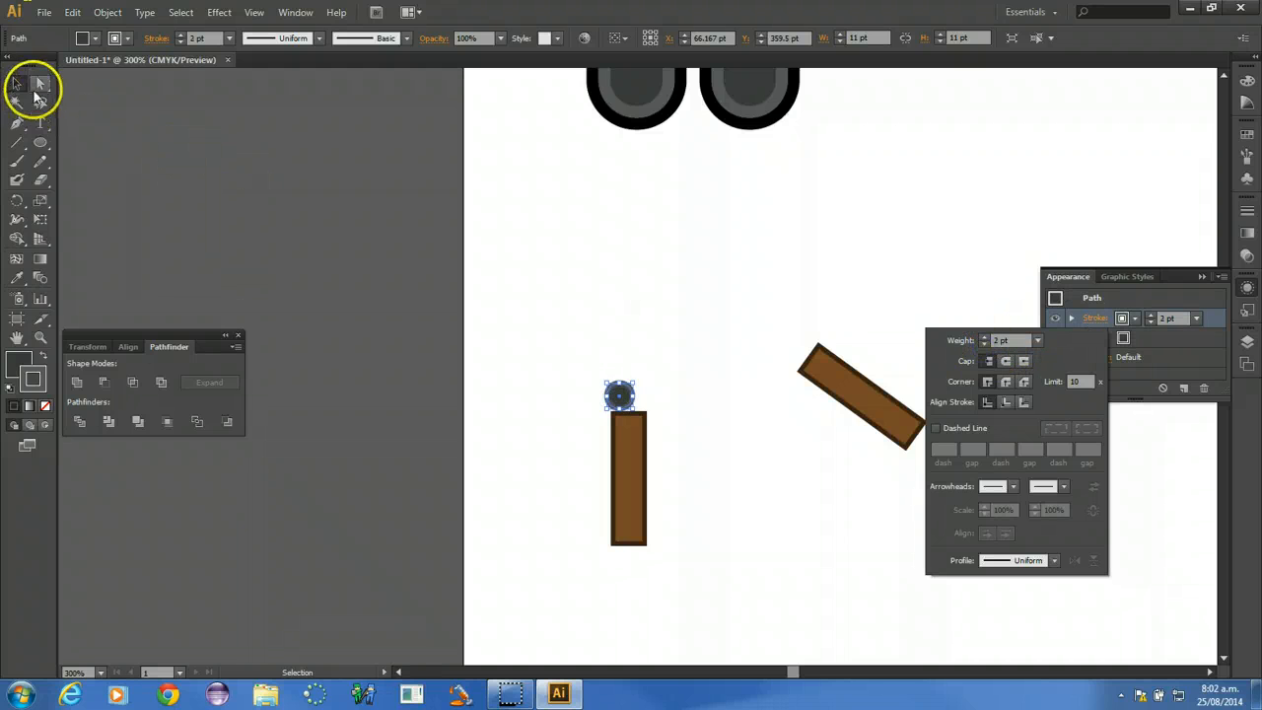
- Centre the small circle above the upright rectangle and place a copy at the upper end of the tilted rectangle
left_click(554, 415)
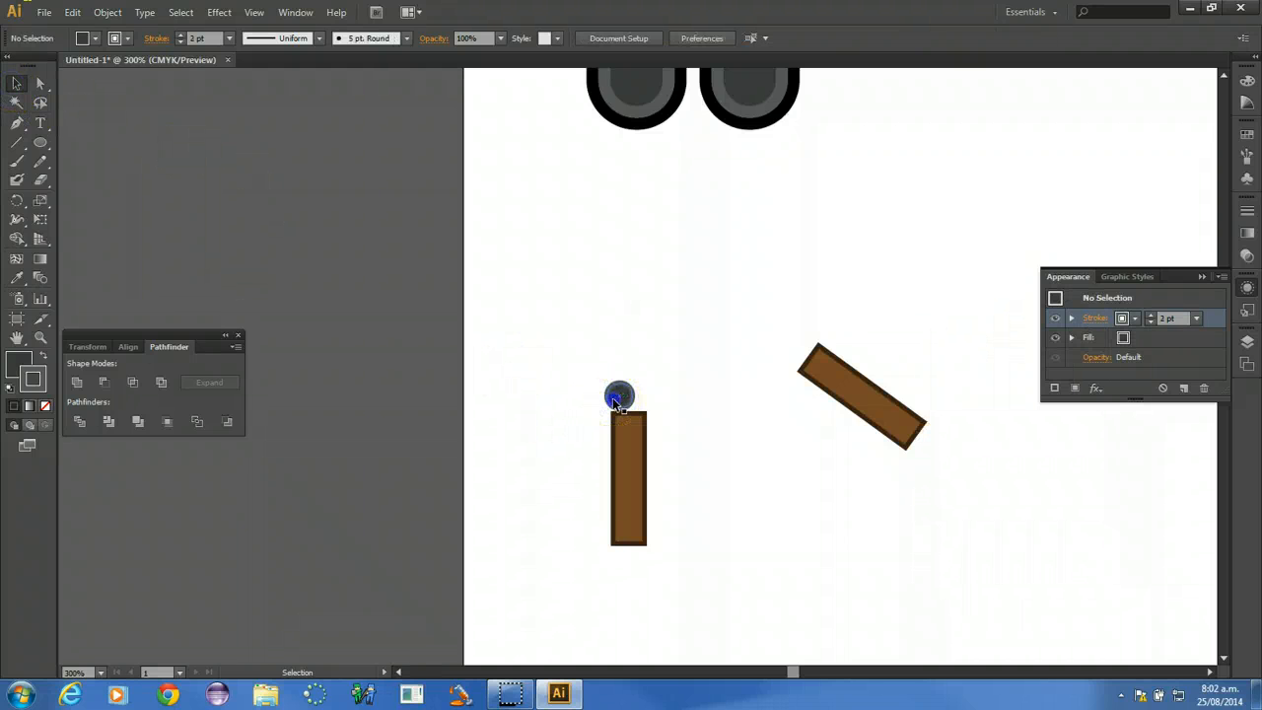
left_click_drag(613, 398, 786, 353)
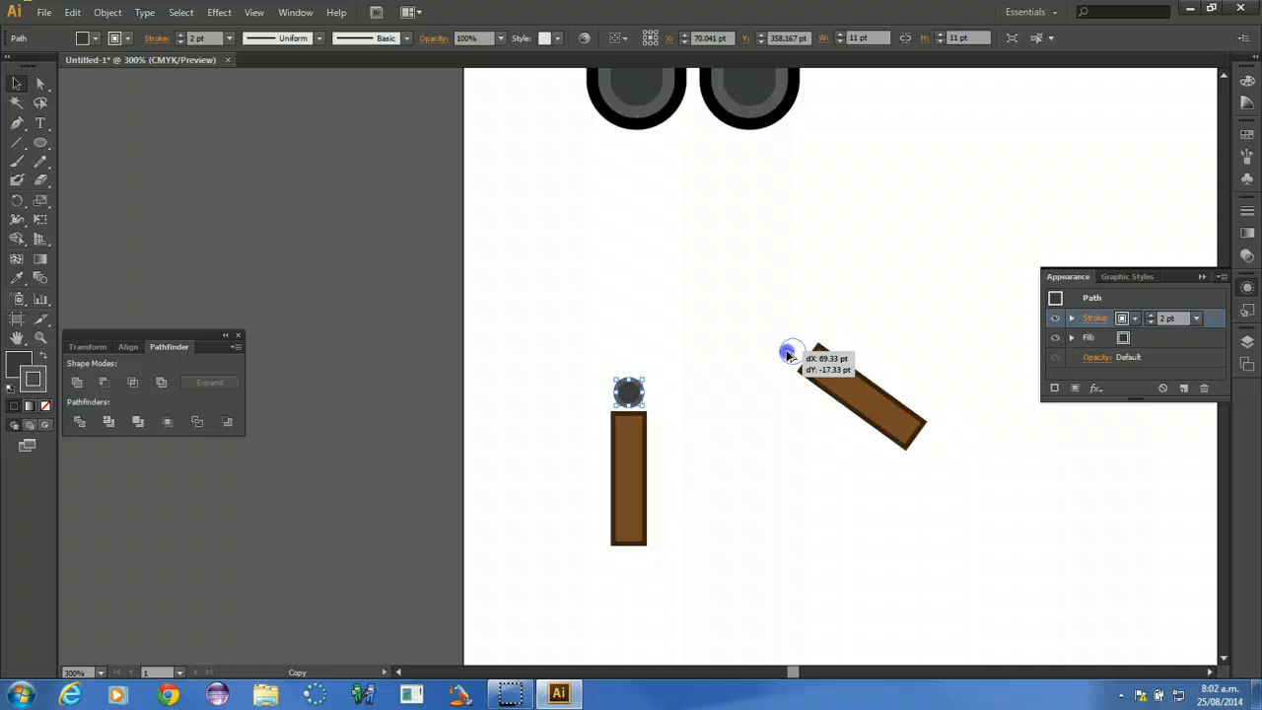
left_click_drag(789, 353, 789, 353)
left_click(756, 407)
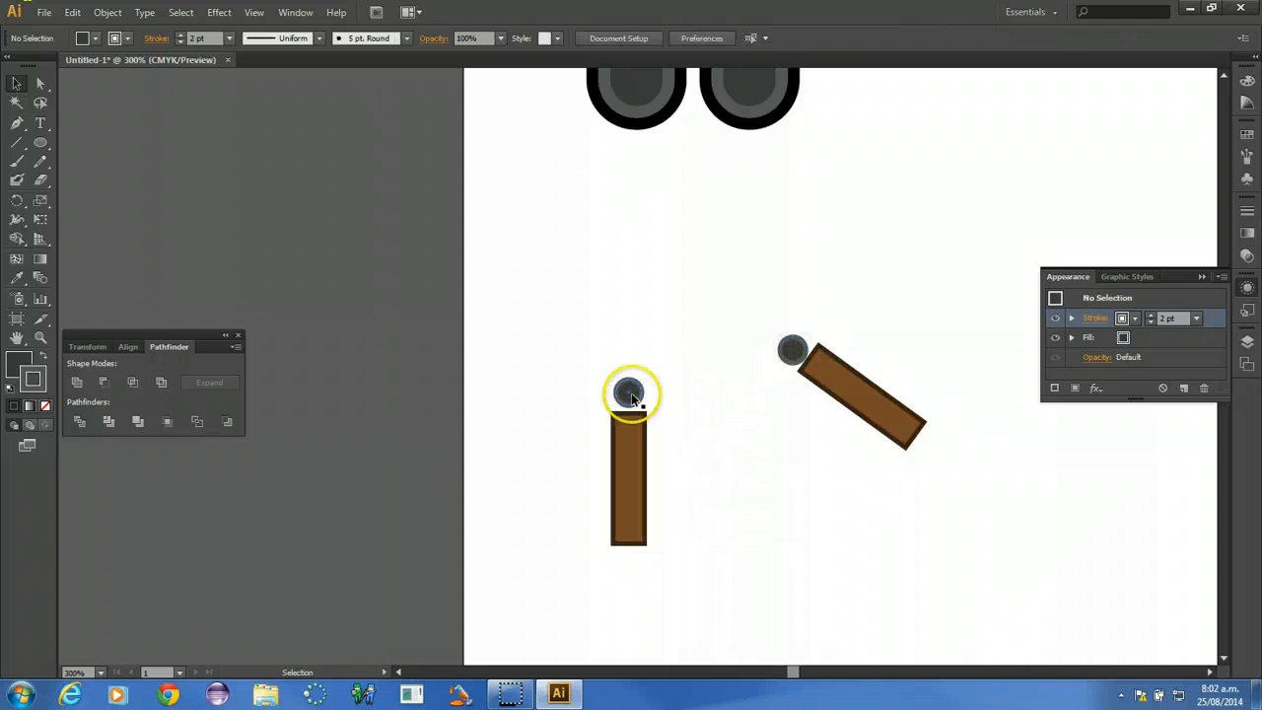
- Set the Blend tool's spacing to Specified Steps with 8 steps
double_click(43, 281)
left_click_drag(586, 274, 324, 236)
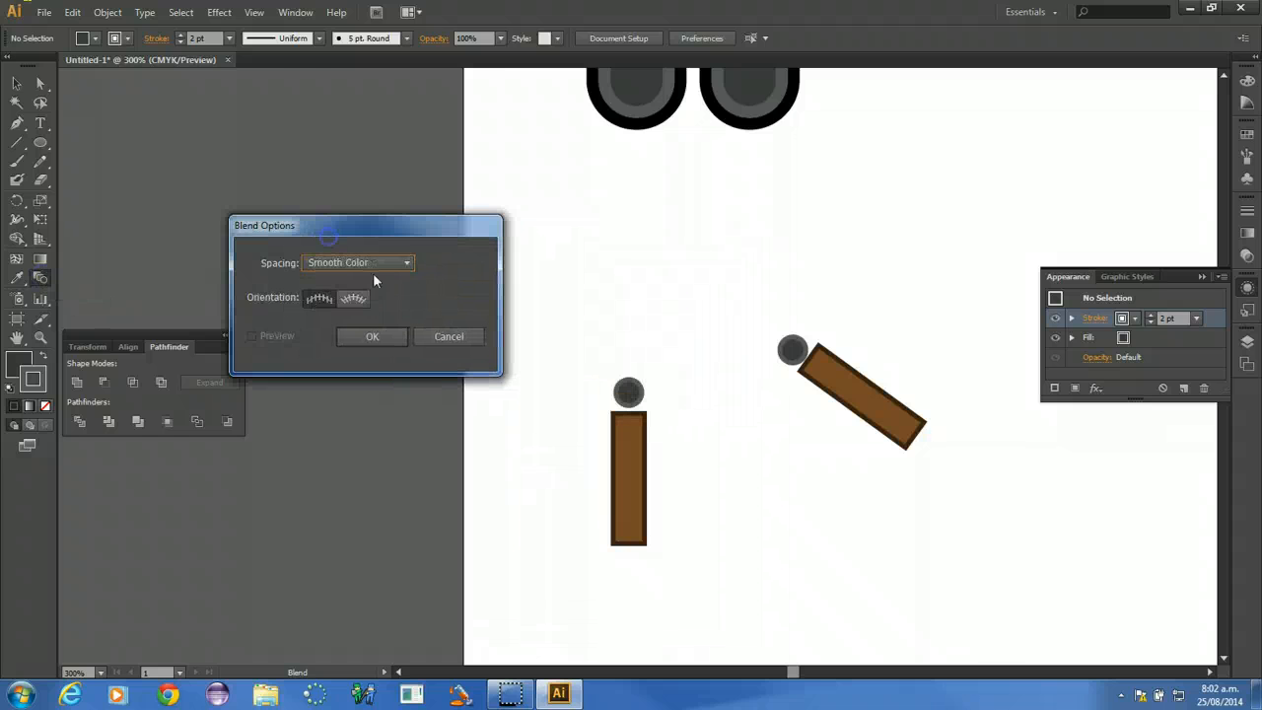
left_click(409, 265)
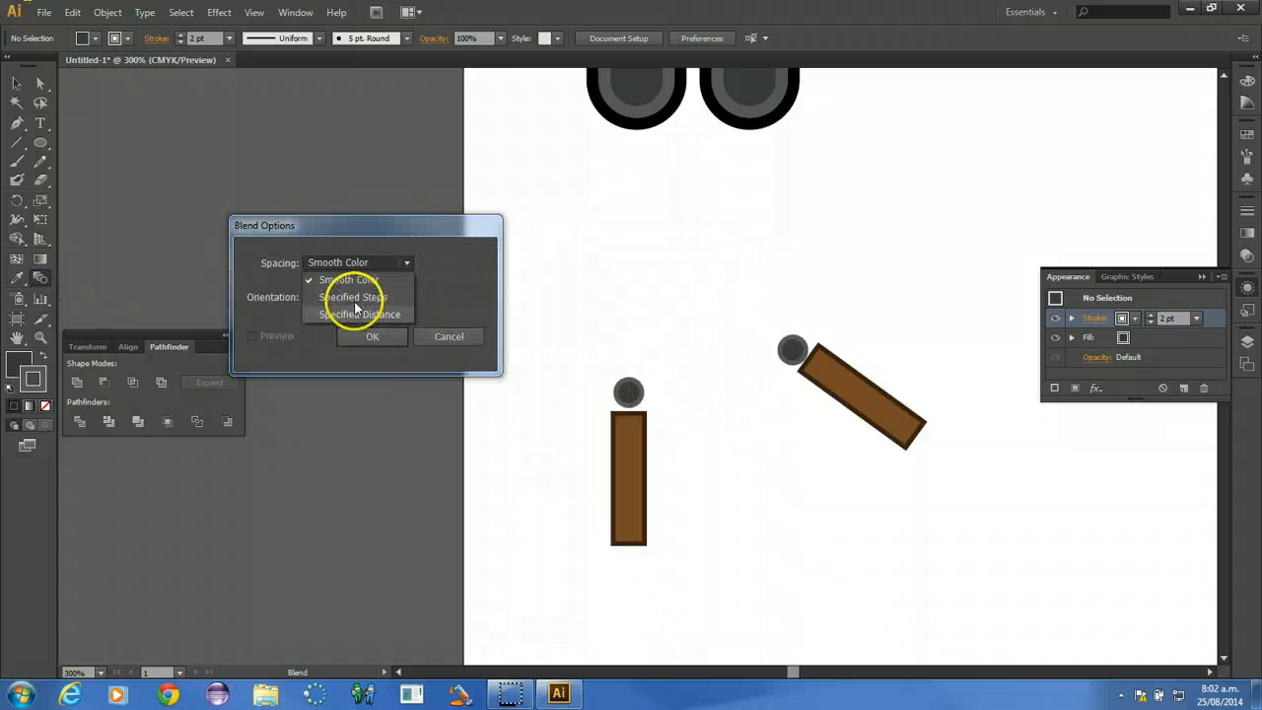
left_click(353, 298)
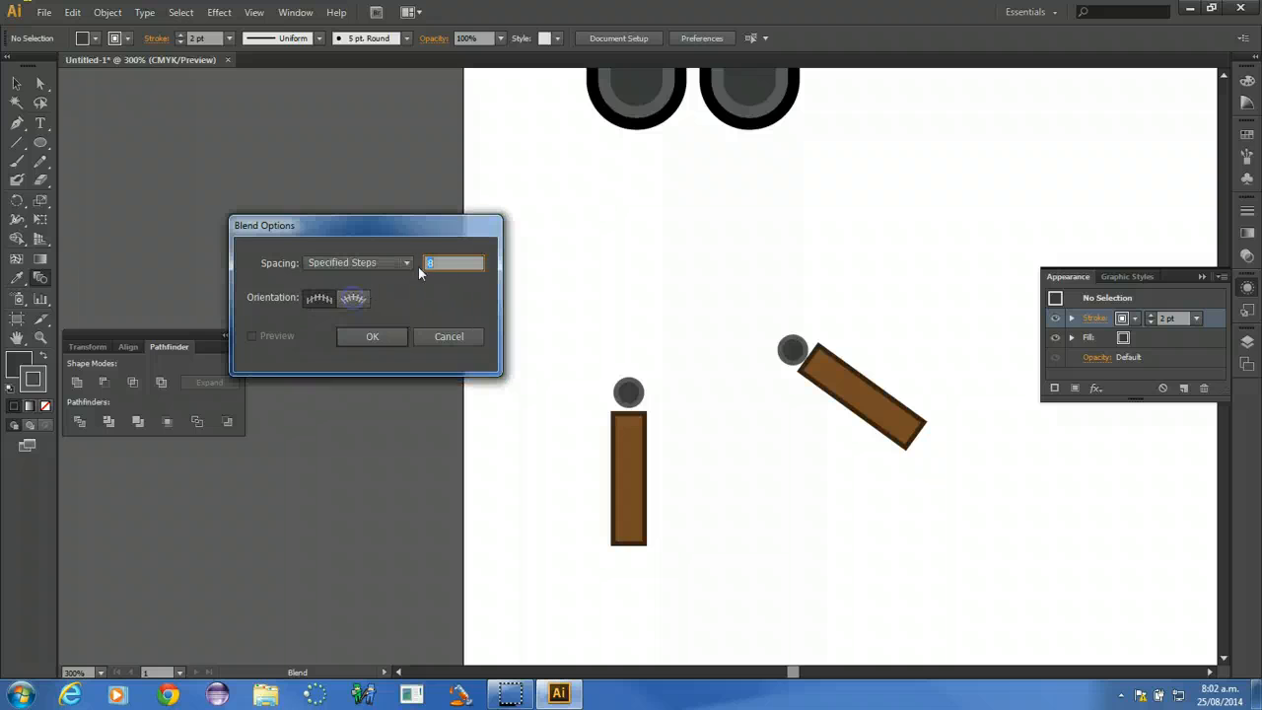
left_click(355, 299)
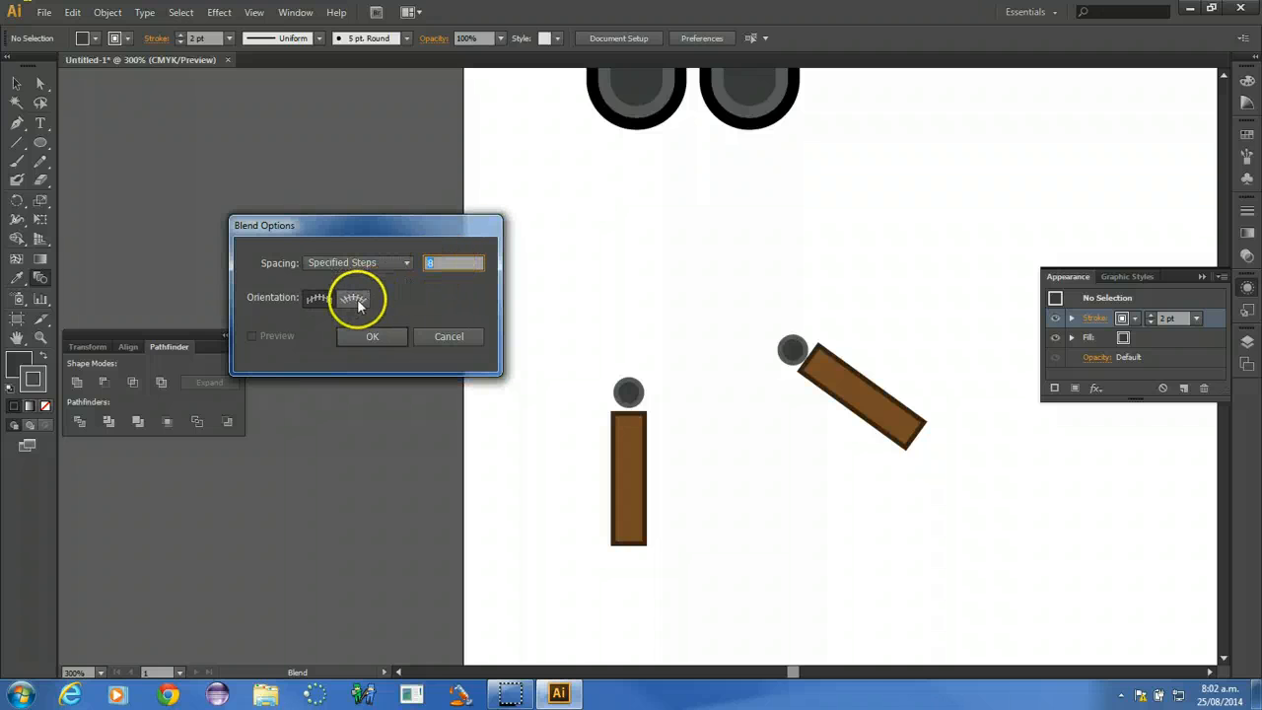
left_click(363, 335)
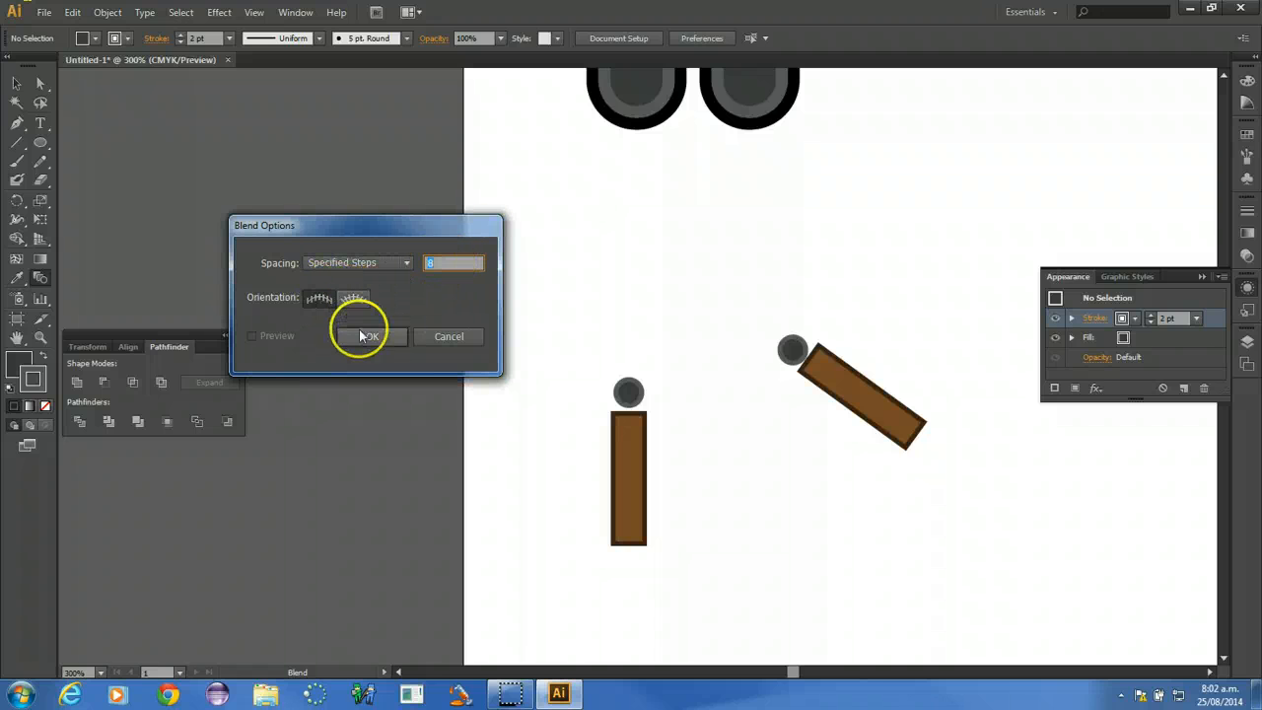
- Blend the two small grey circles into a straight chain linking the upright and tilted brown rectangles
left_click(789, 353)
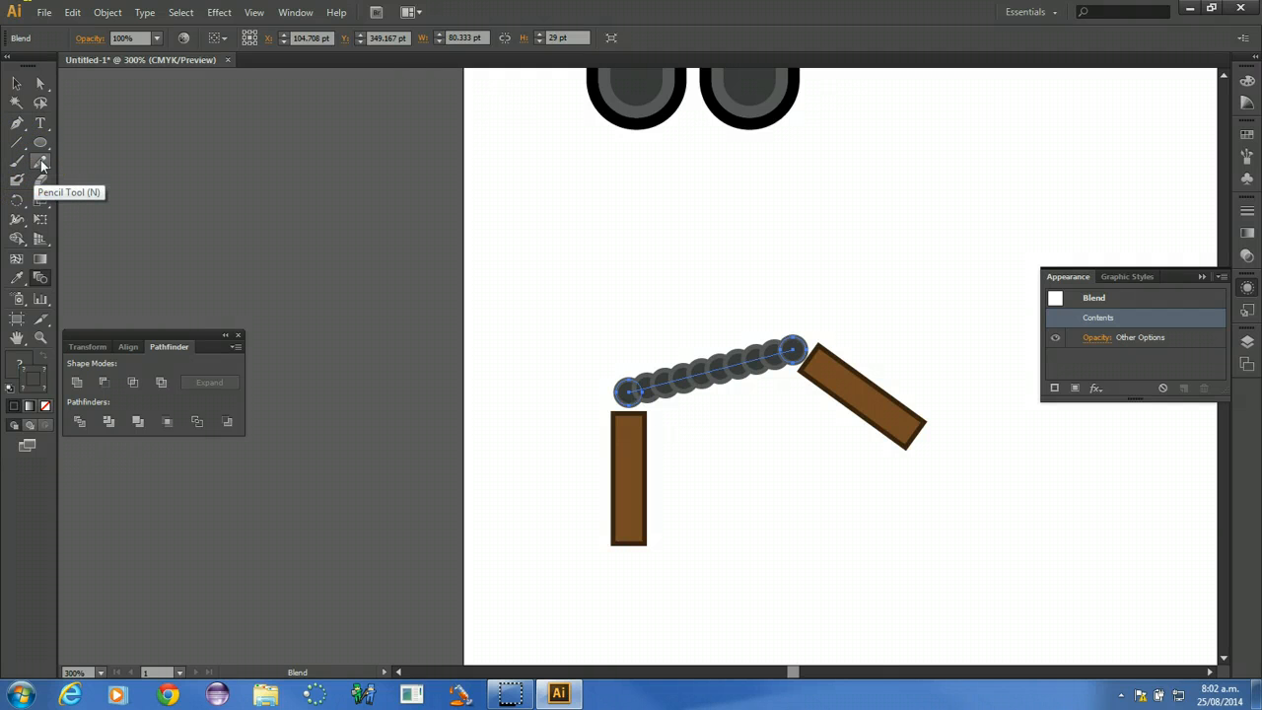
- Draw a curved three-point path with the Pen tool above the chain, arching from the upright rectangle to the tilted one
left_click(22, 126)
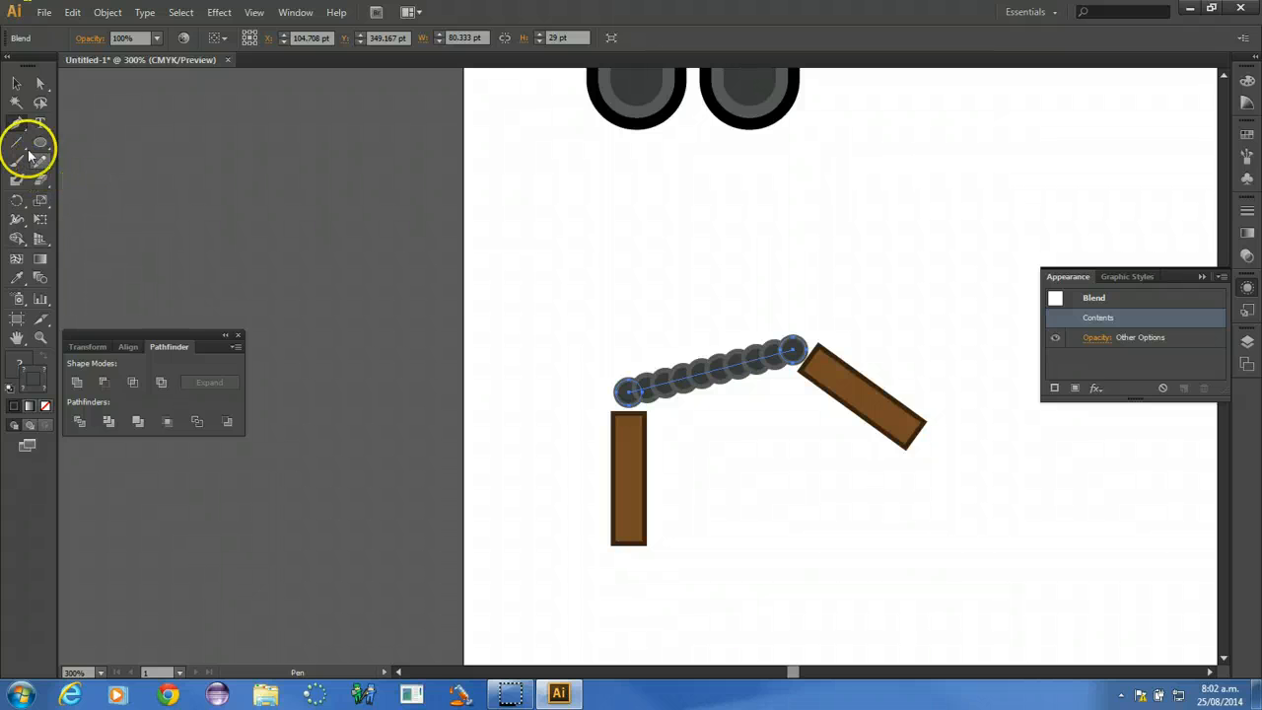
left_click(614, 361)
left_click_drag(619, 219, 775, 223)
left_click_drag(780, 327, 784, 343)
left_click(16, 84)
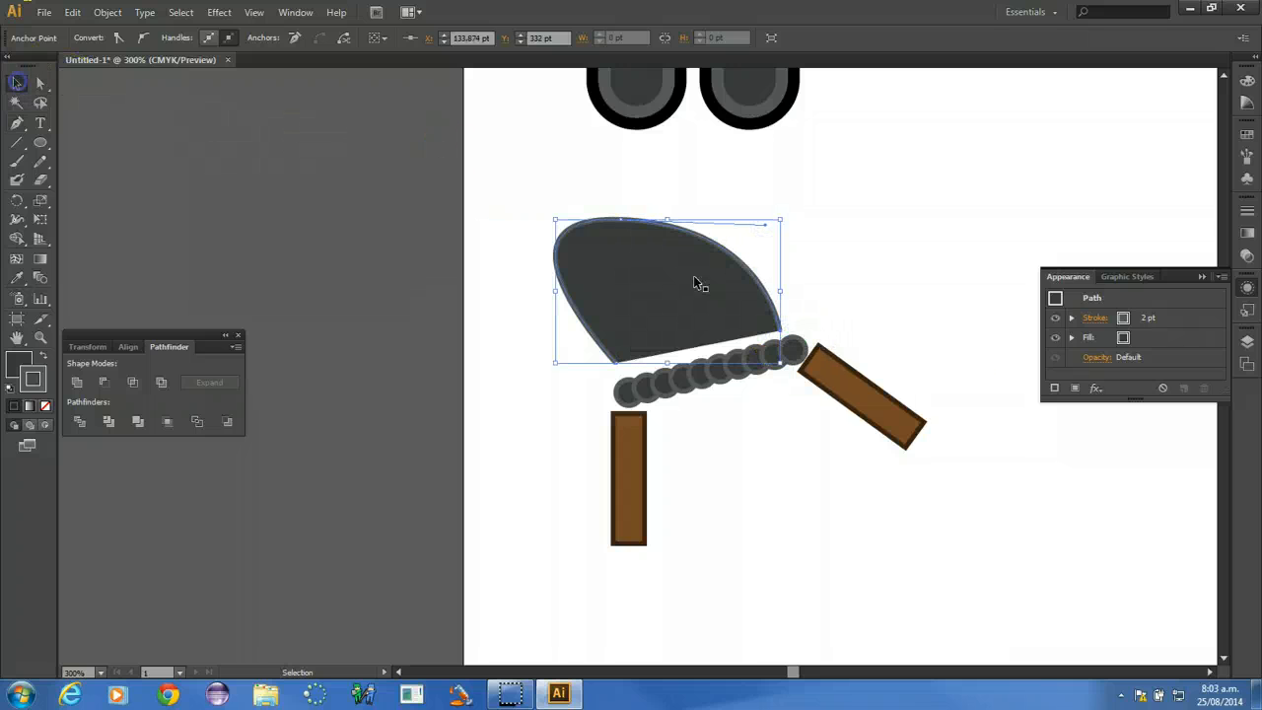
- Try replacing the chain blend's spine with the curved pen path, and undo the replacement
left_click(705, 368)
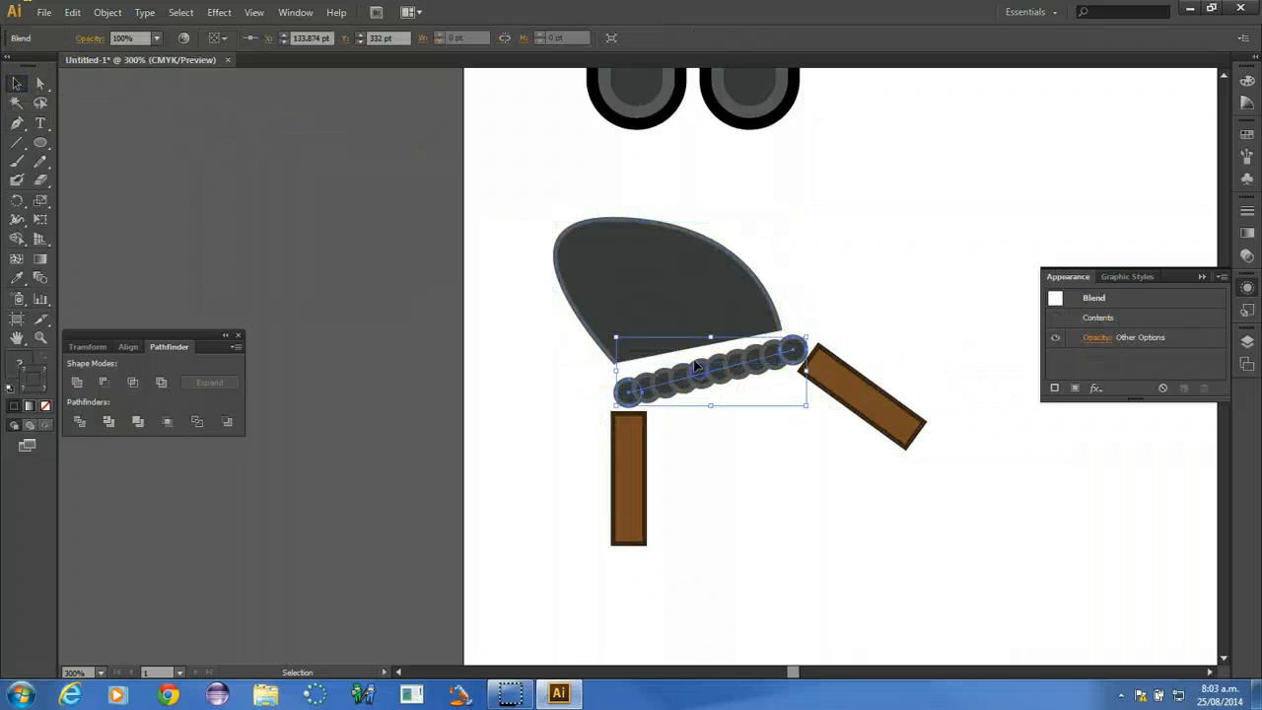
left_click(623, 230, "shift")
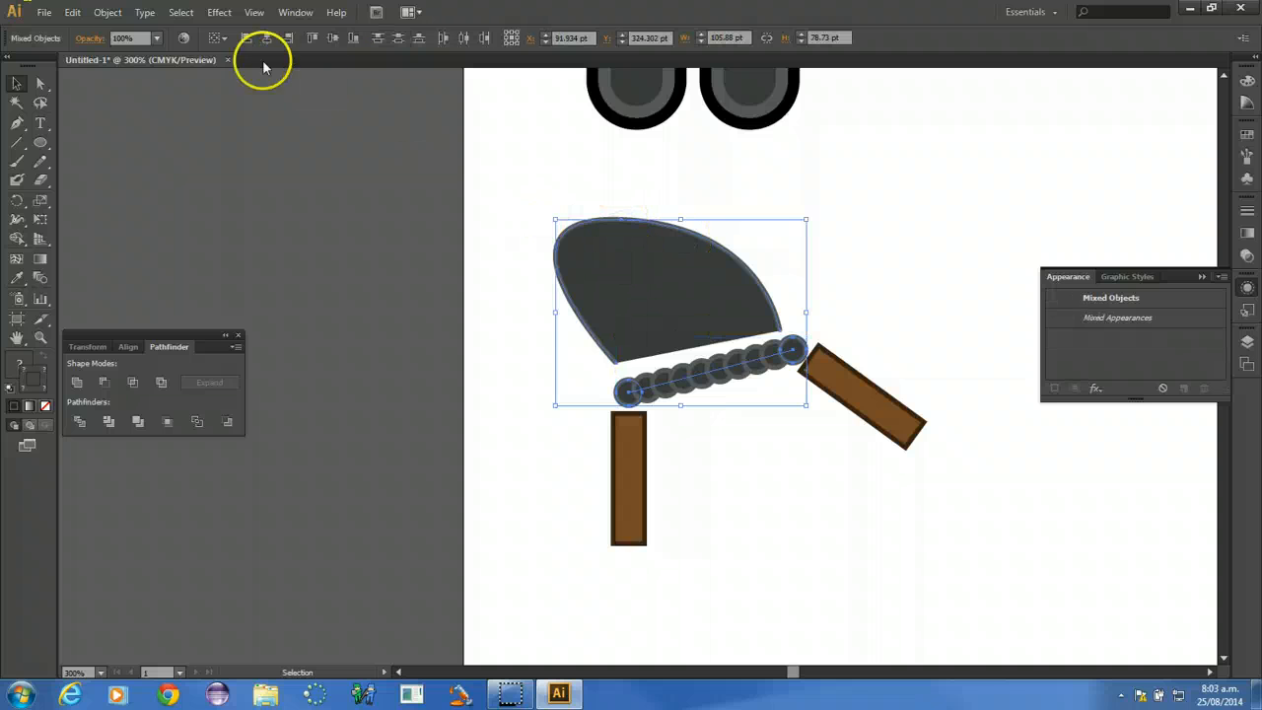
left_click(96, 14)
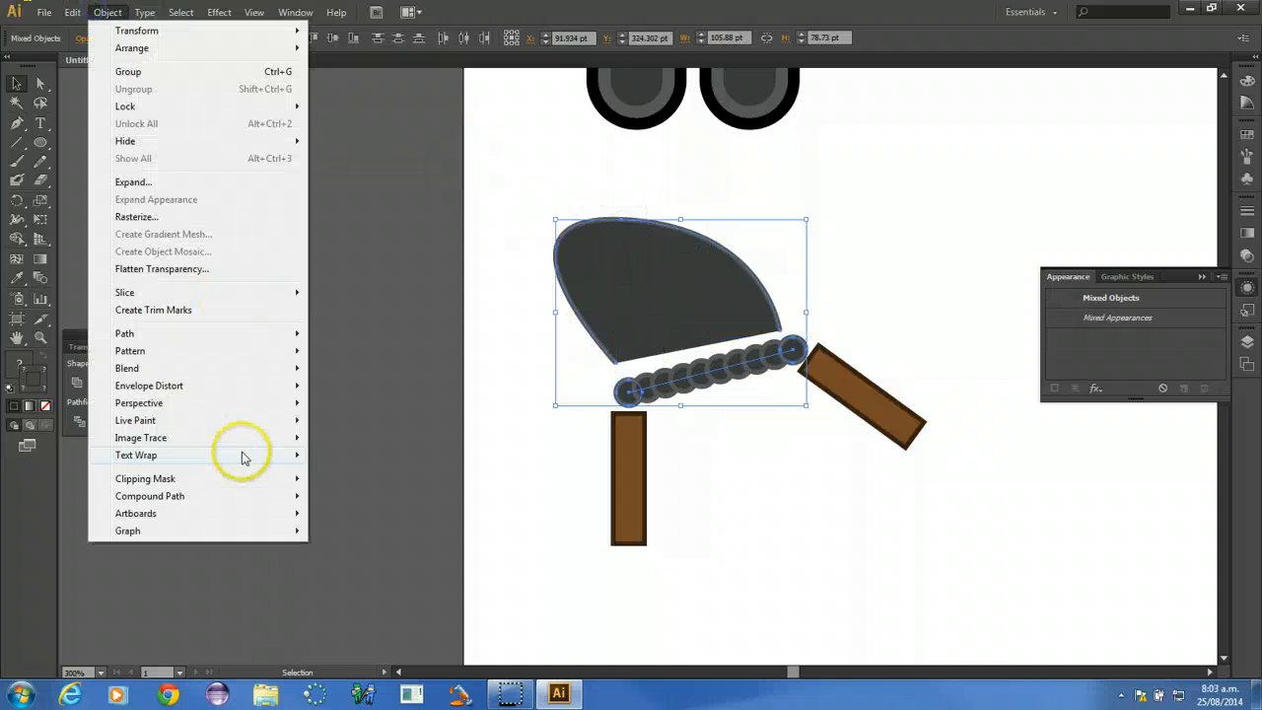
mouse_move(161, 367)
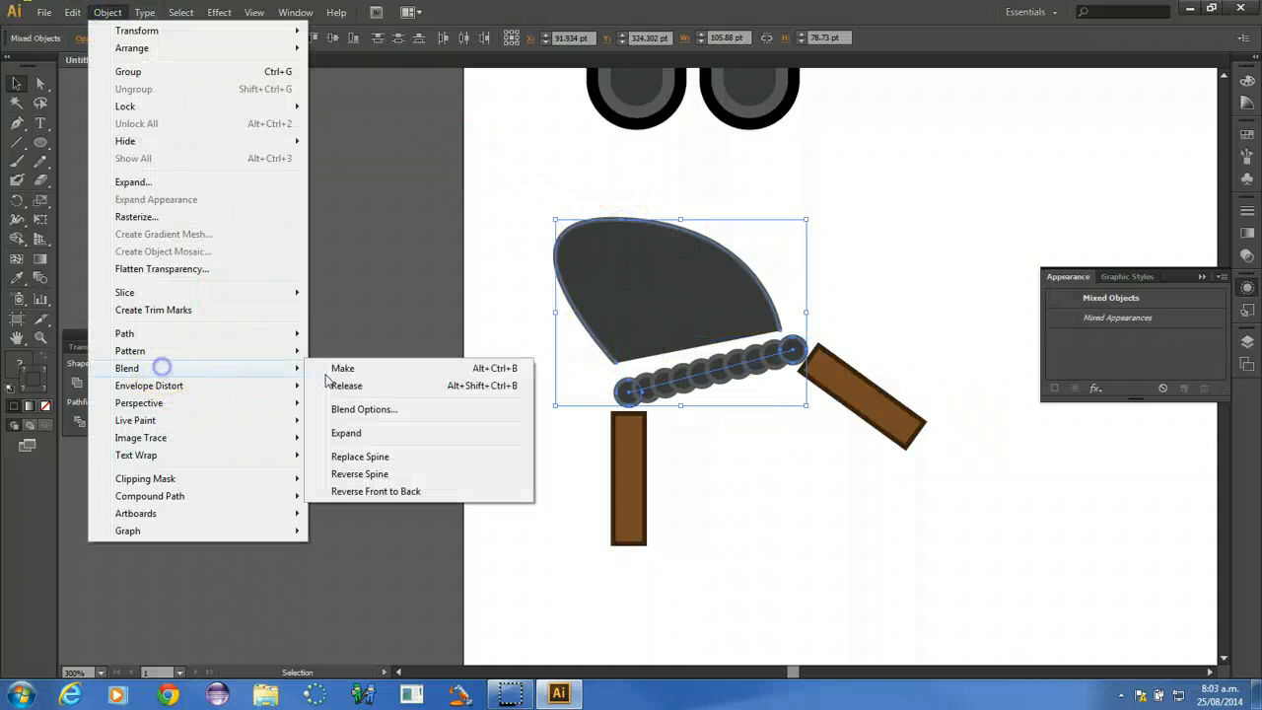
left_click(360, 457)
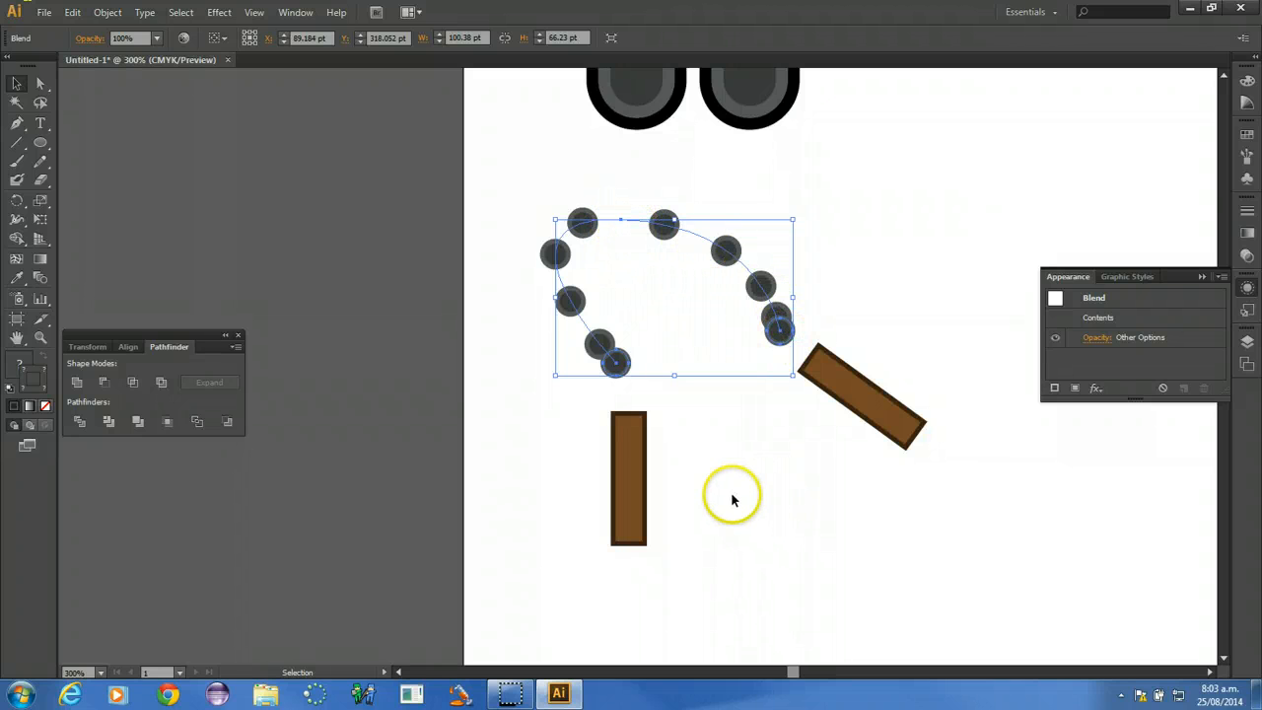
key("ctrl+z")
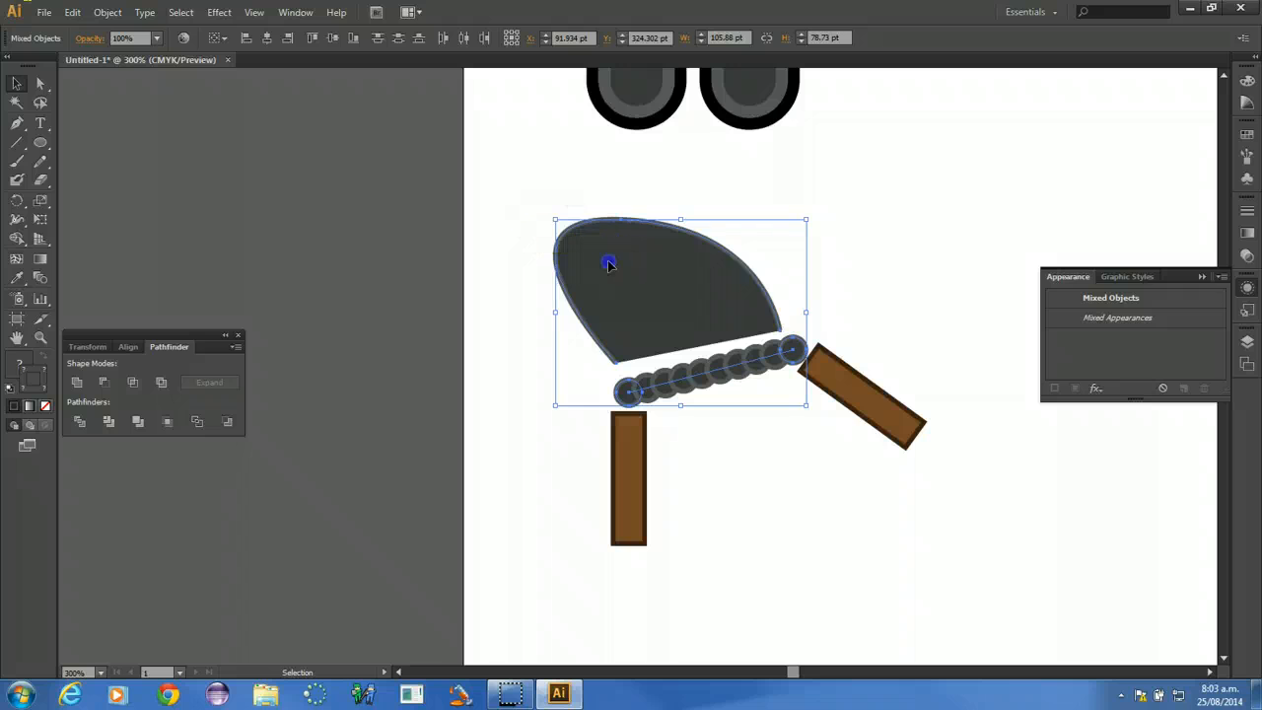
- Delete the dark-filled curved pen path above the chain
left_click(609, 263)
left_click(693, 572)
left_click(625, 324)
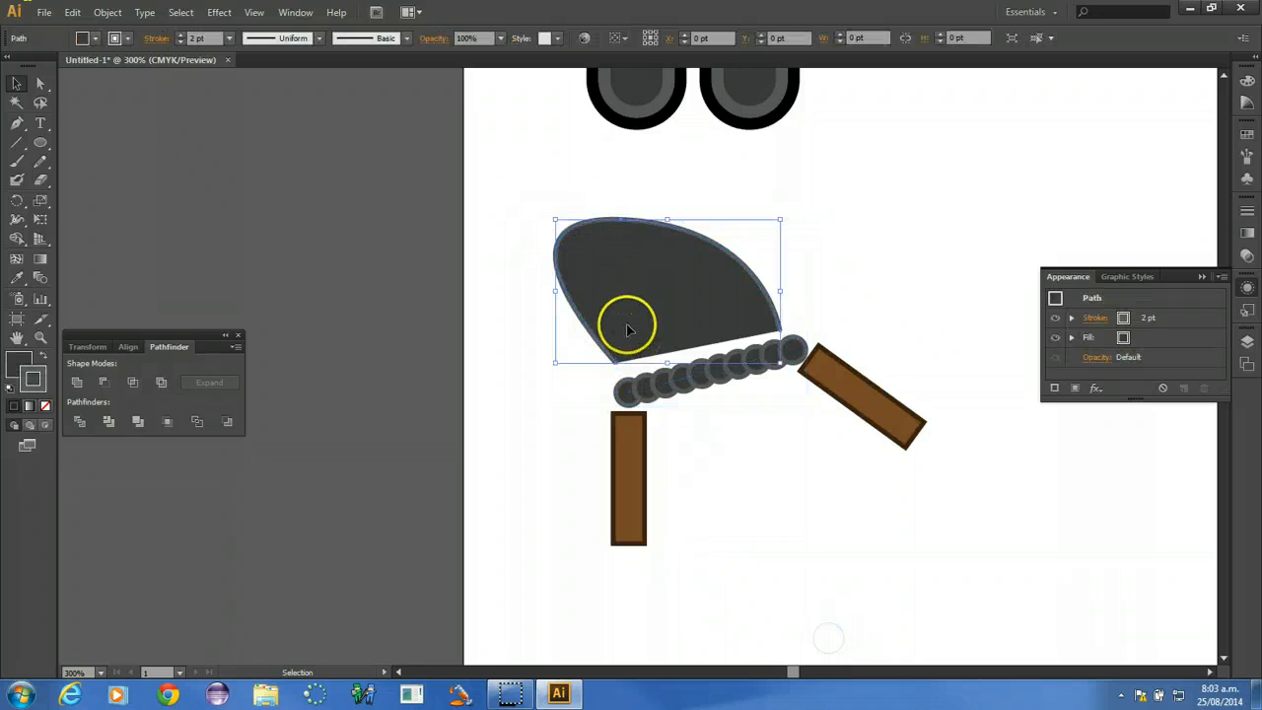
key("Delete")
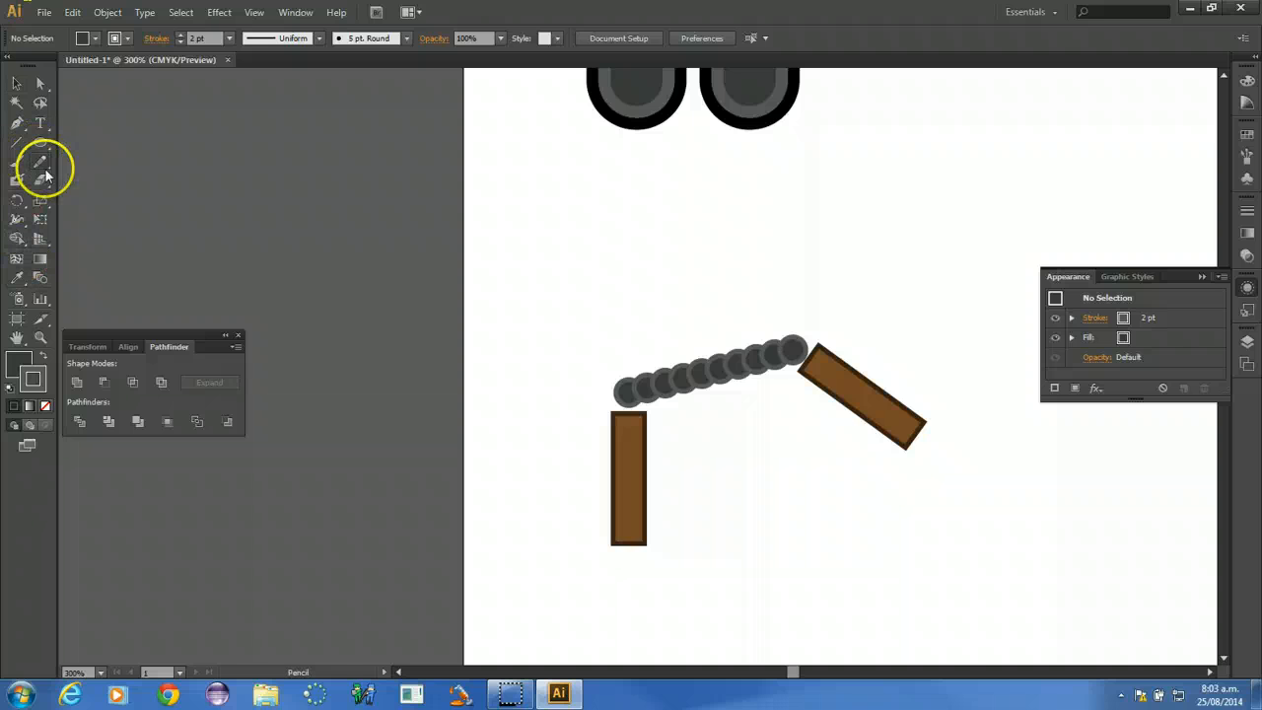
- Draw a freehand arch about 87 by 65 pt above the chain with the Pencil tool and even it out with the Smooth tool
left_click_drag(42, 163, 79, 149)
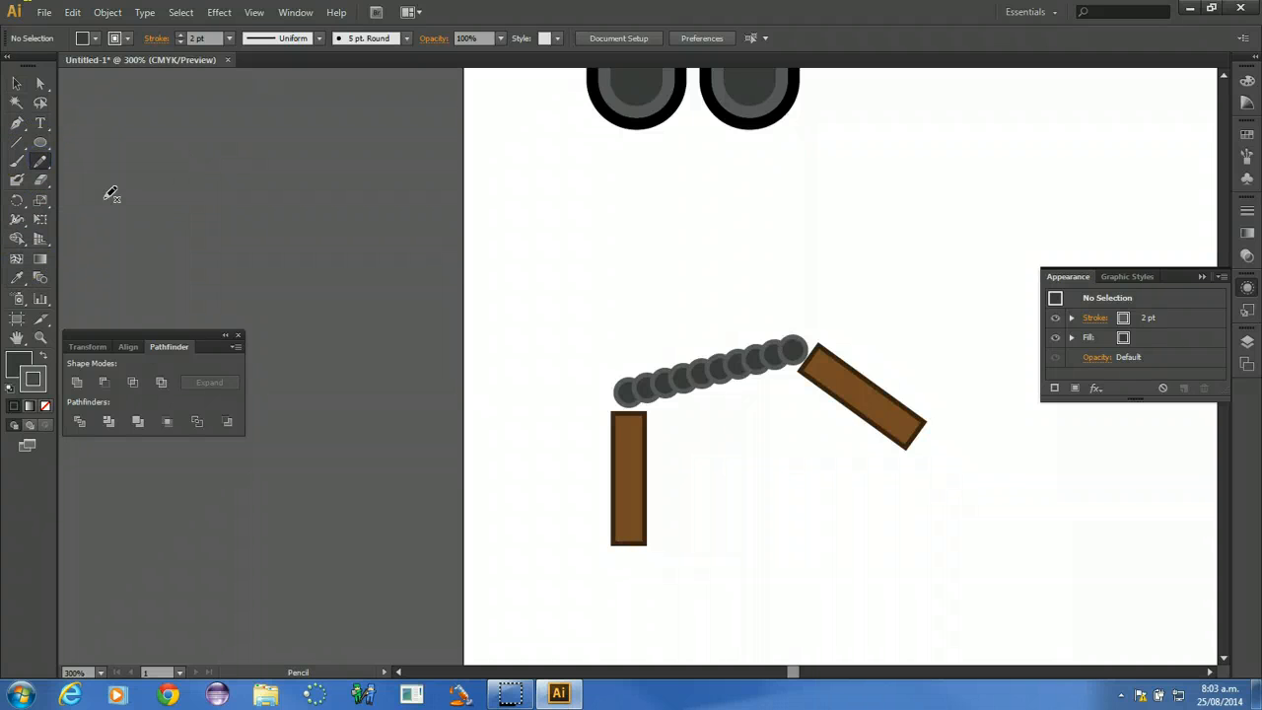
left_click_drag(586, 358, 619, 367)
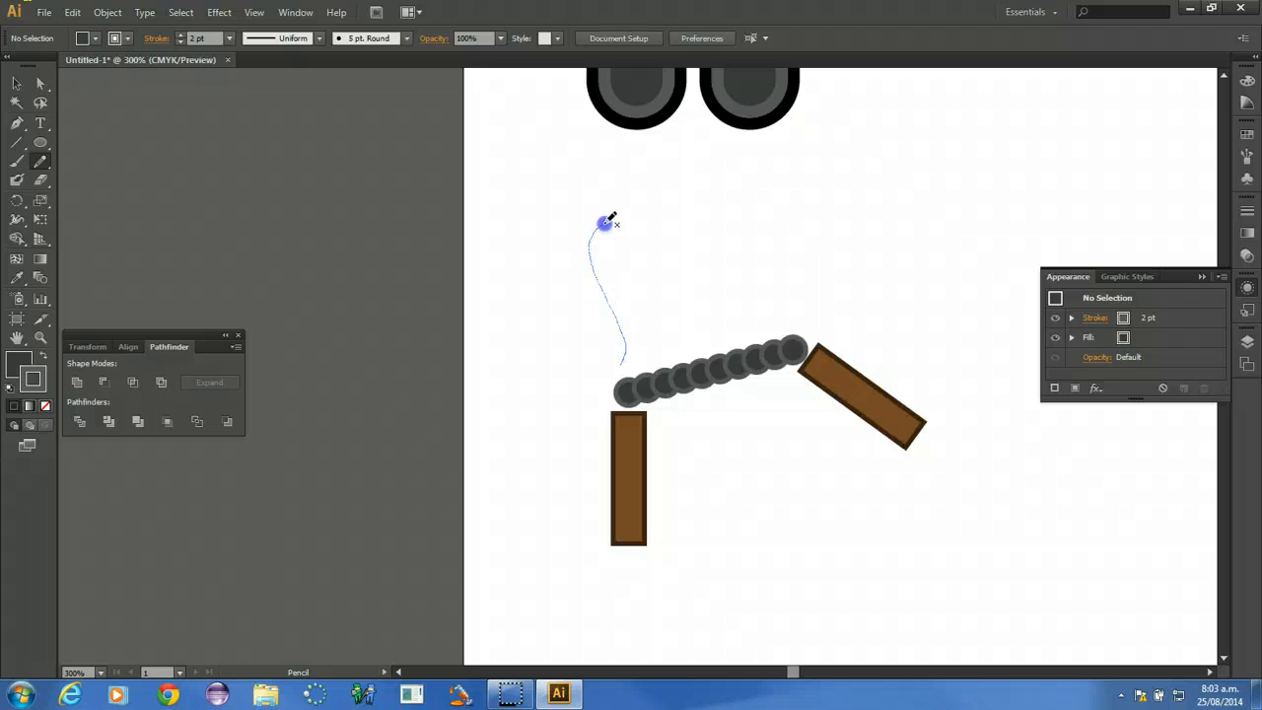
left_click_drag(766, 283, 792, 338)
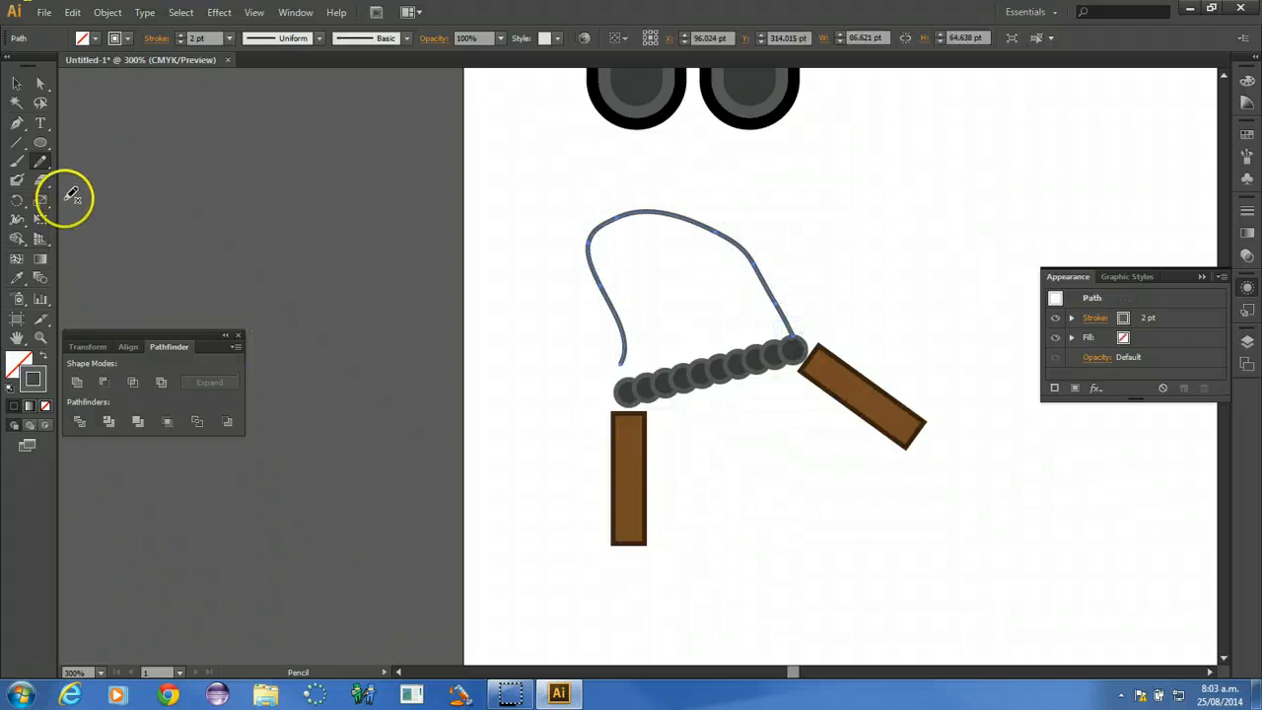
left_click_drag(41, 163, 79, 180)
left_click_drag(496, 329, 619, 355)
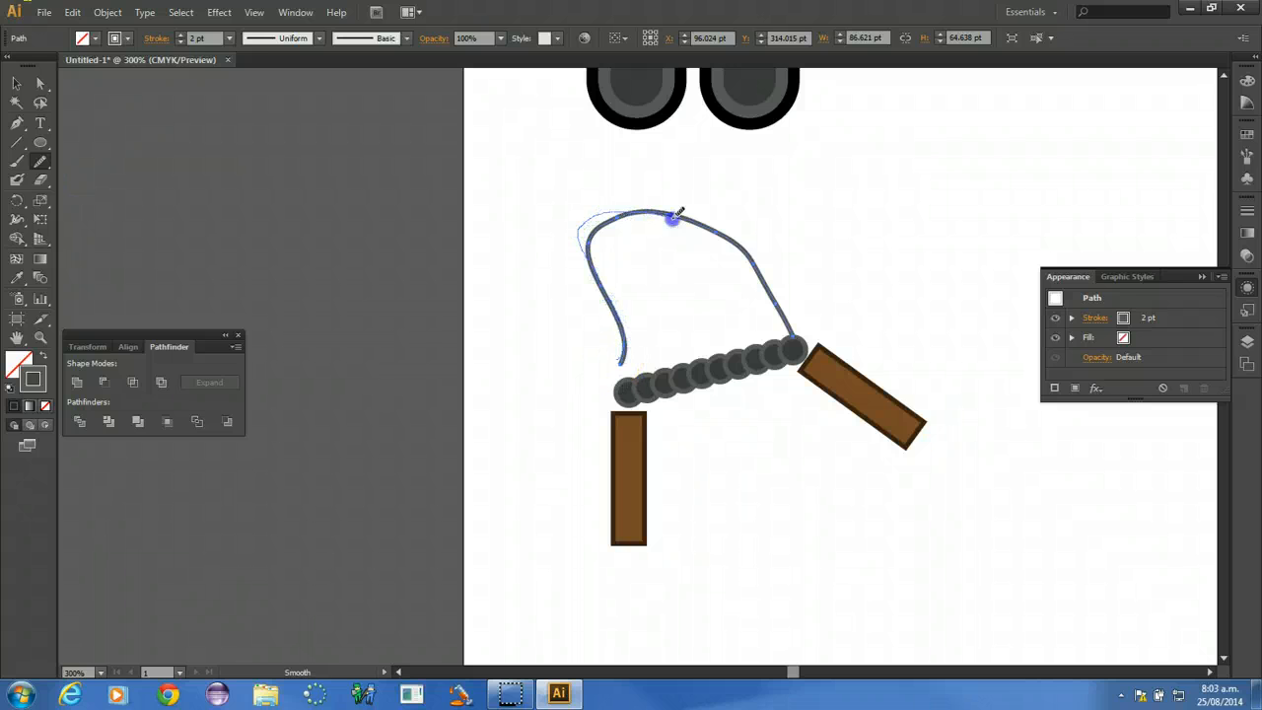
left_click_drag(754, 285, 779, 335)
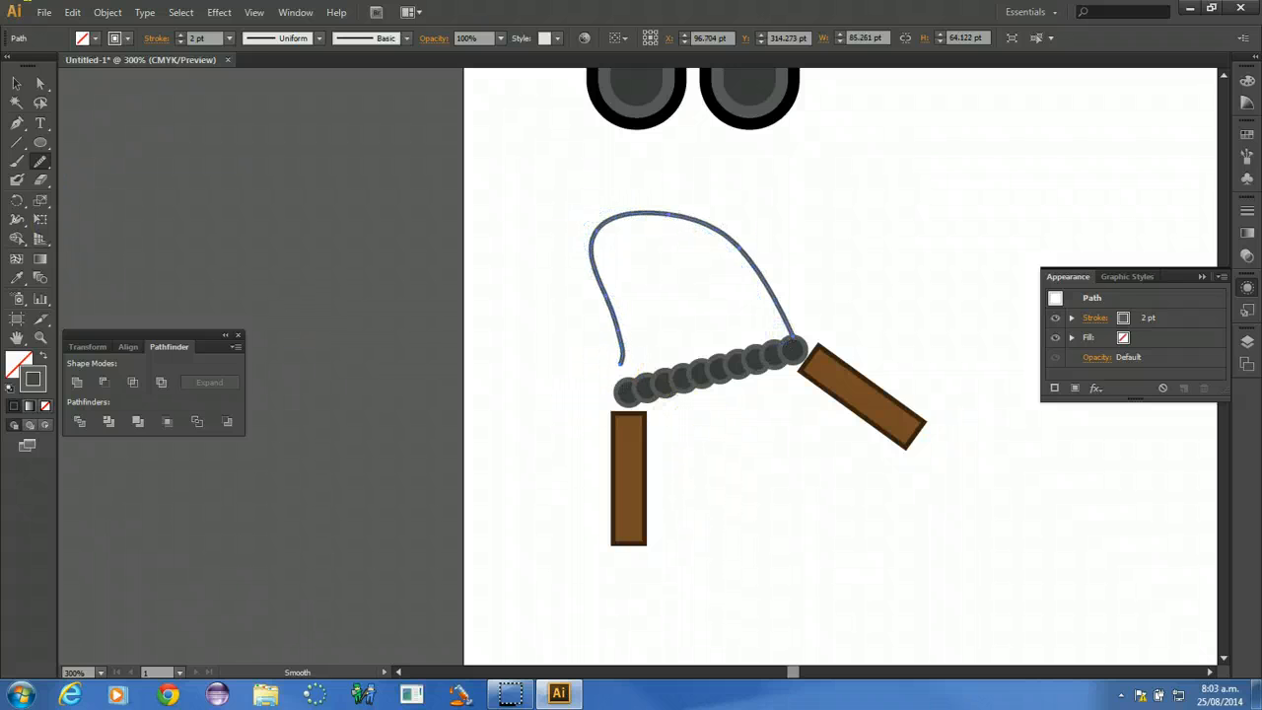
- Replace the chain blend's spine with the smoothed freehand arch so the circles follow its curve
left_click(17, 84)
left_click(716, 380, "shift")
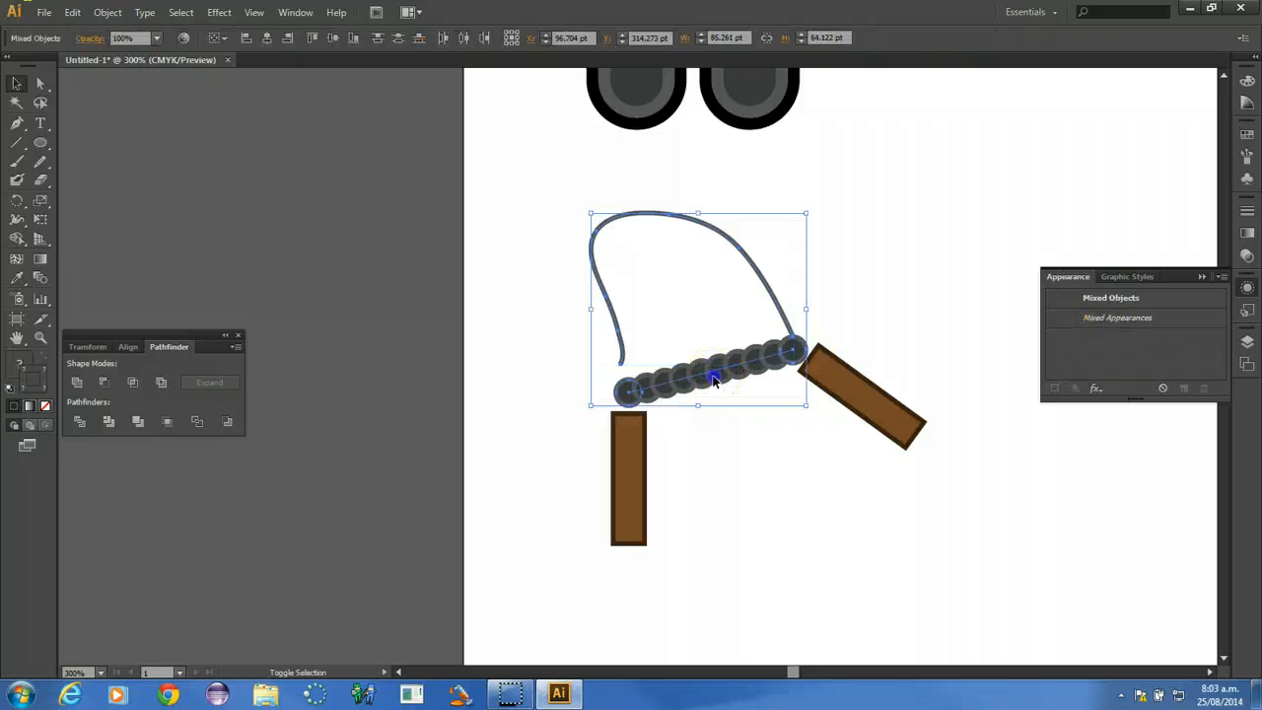
left_click(107, 12)
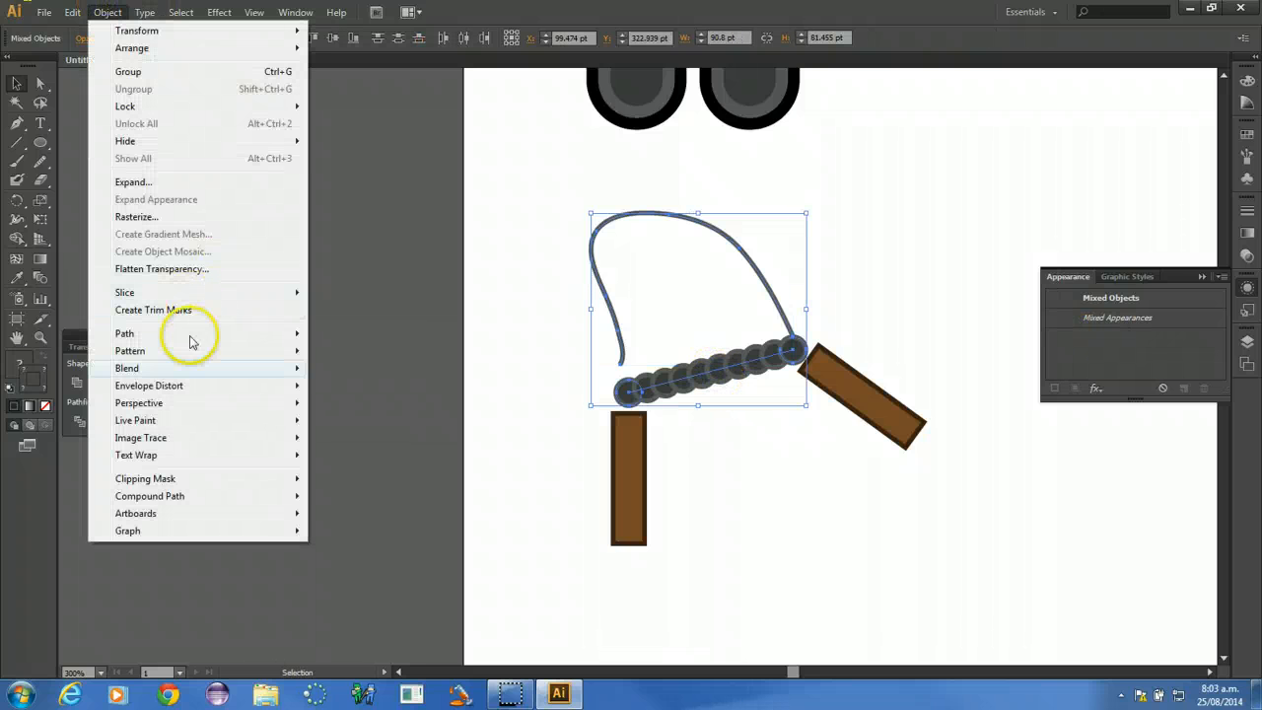
mouse_move(164, 370)
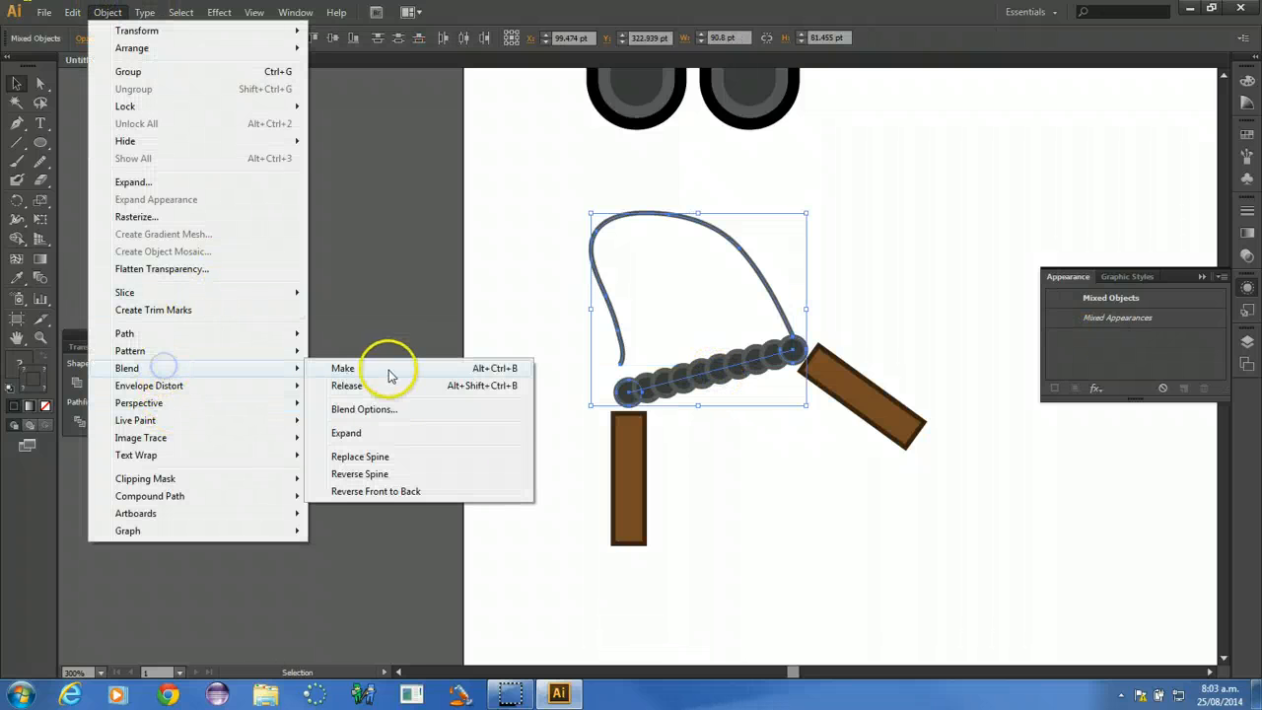
left_click(380, 452)
left_click(784, 533)
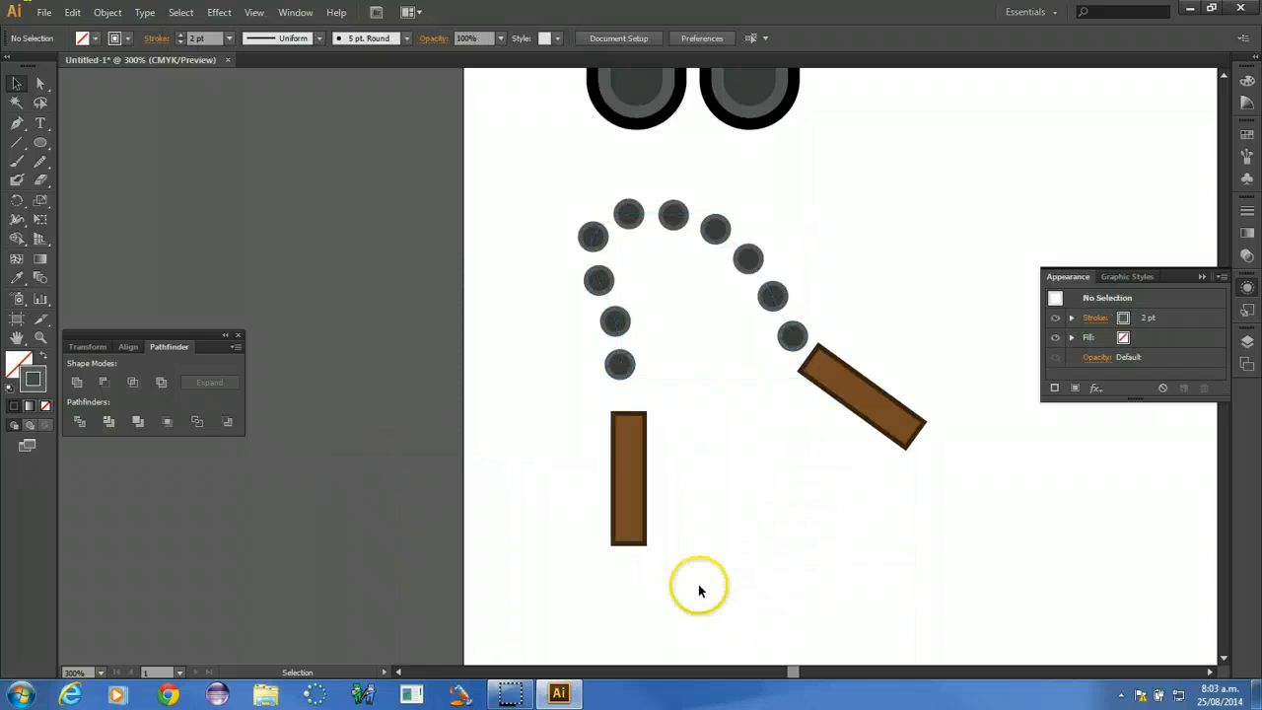
- Move the upright brown rectangle directly under the chain's lower end and group the chain with both rectangles
left_click_drag(634, 467, 625, 448)
left_click(750, 480)
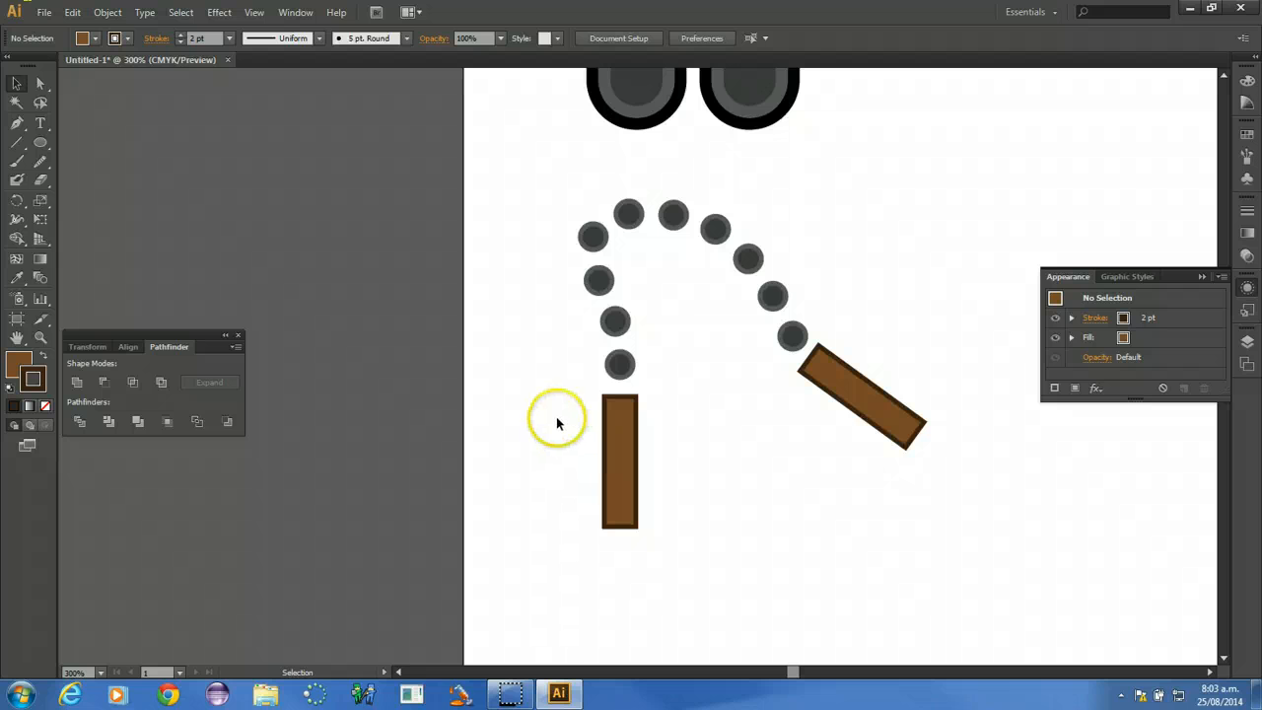
left_click_drag(507, 186, 899, 549)
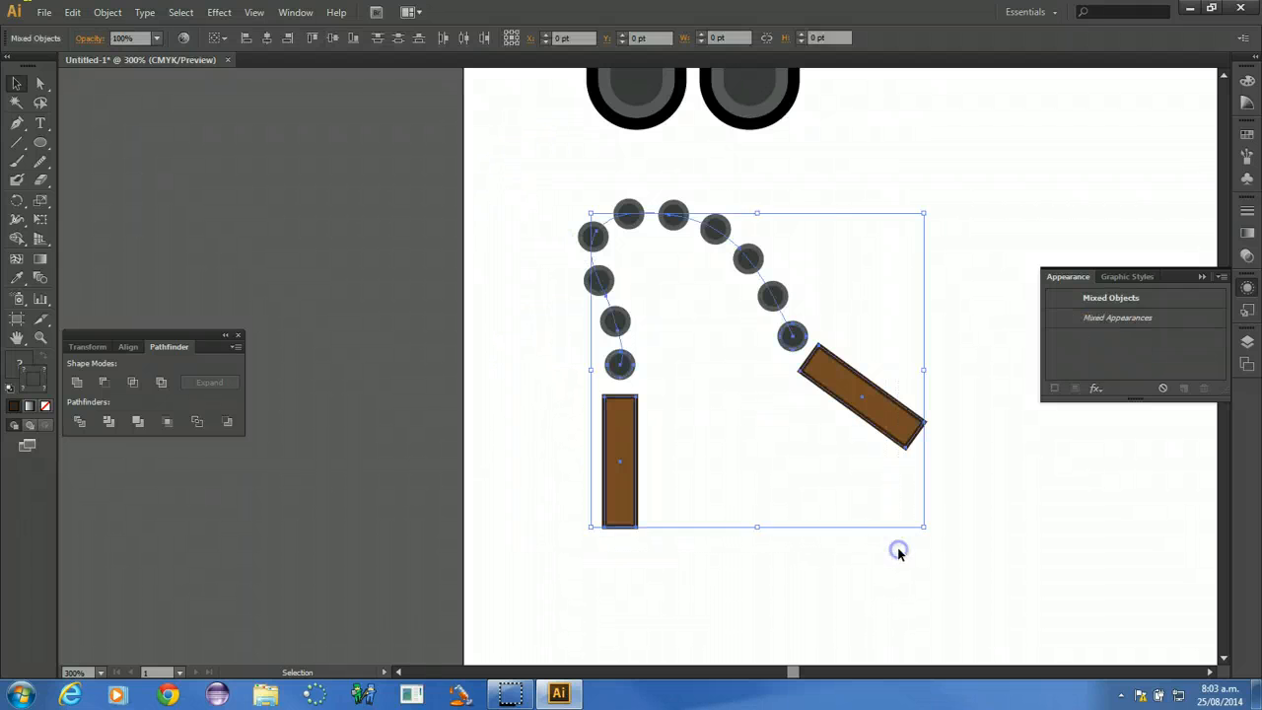
key("ctrl+0")
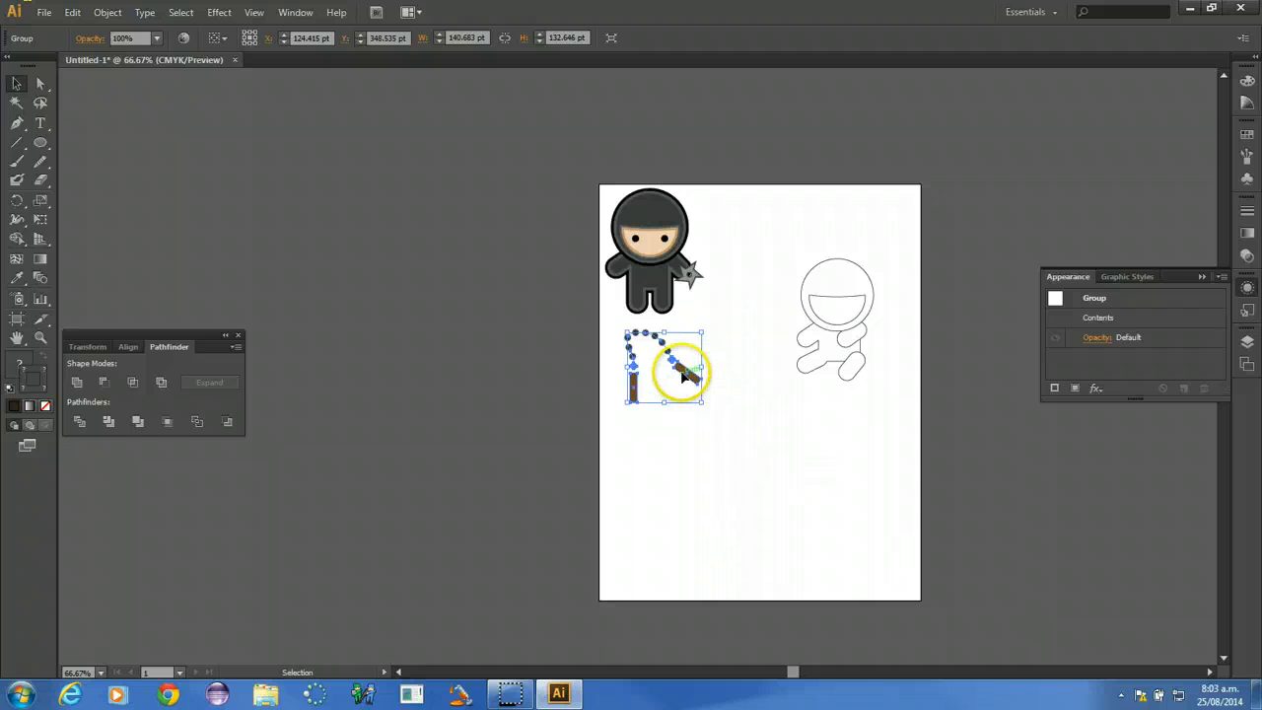
- Place the nunchucks in the ninja's empty hand and move the ninja with both weapons to the lower part of the artboard
left_click_drag(681, 373, 605, 265)
left_click(668, 425)
left_click_drag(483, 155, 734, 355)
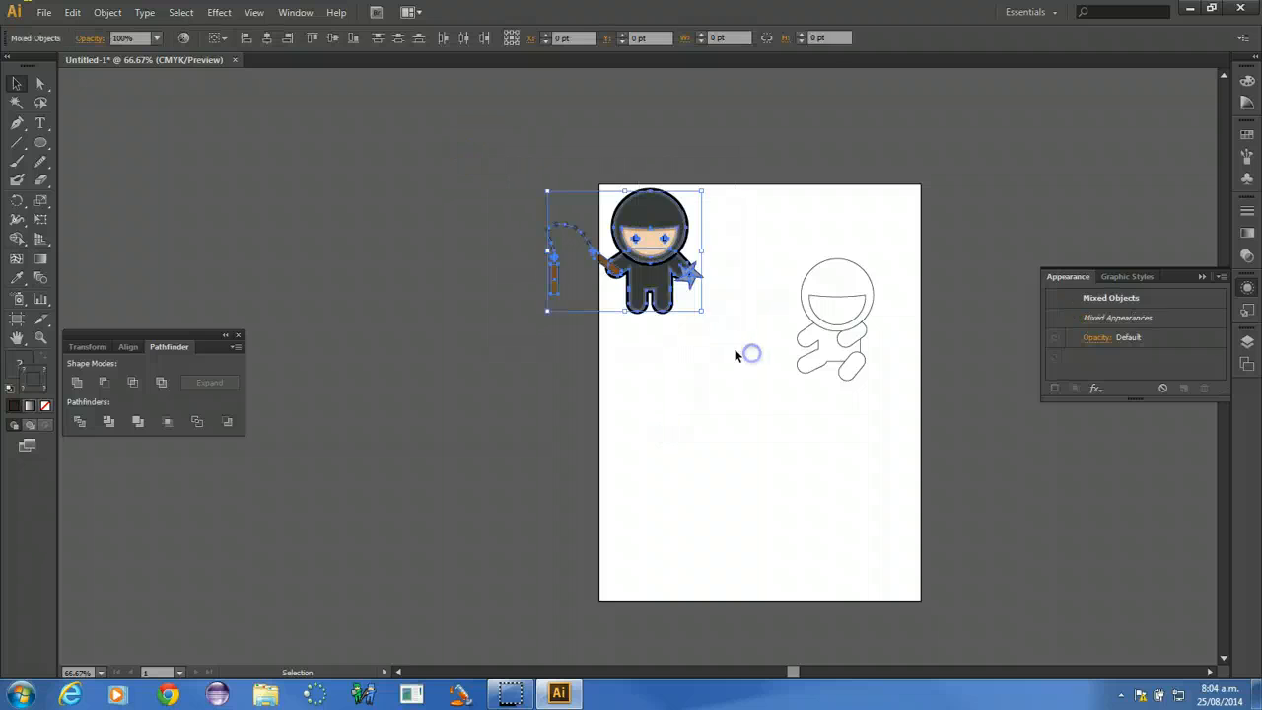
left_click_drag(640, 206, 770, 433)
left_click(691, 338)
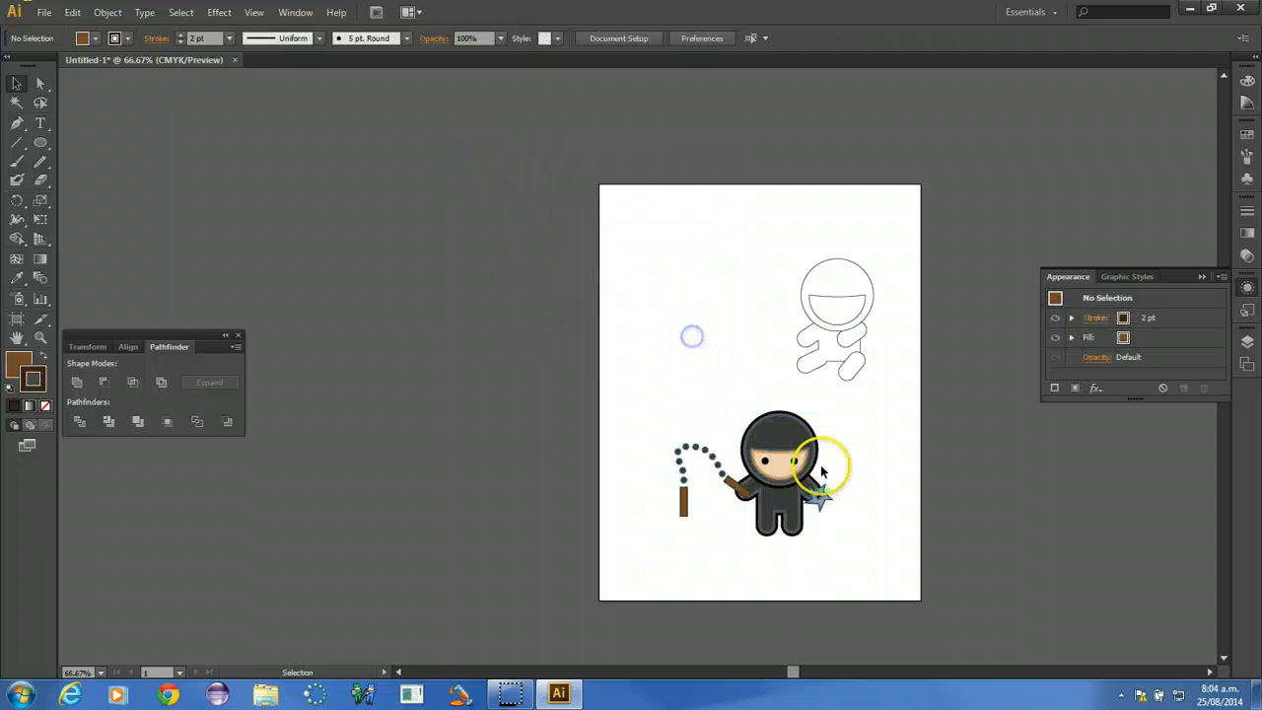
- Examine the finished ninja with its nunchucks and throwing star up close
scroll(822, 468, "down", 1)
key("a")
key("ctrl+equal")
key("ctrl+equal")
key("ctrl+equal")
scroll(866, 407, "down", 10)
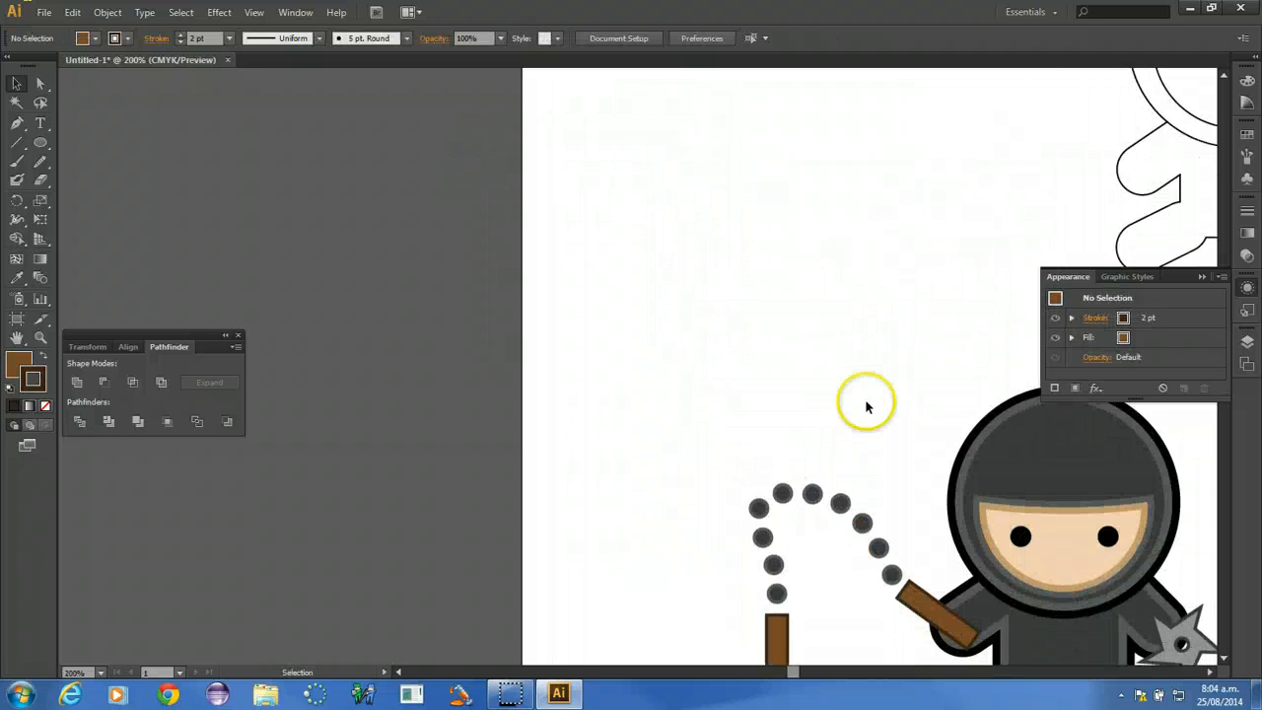
left_click_drag(795, 677, 804, 676)
scroll(837, 369, "down", 3)
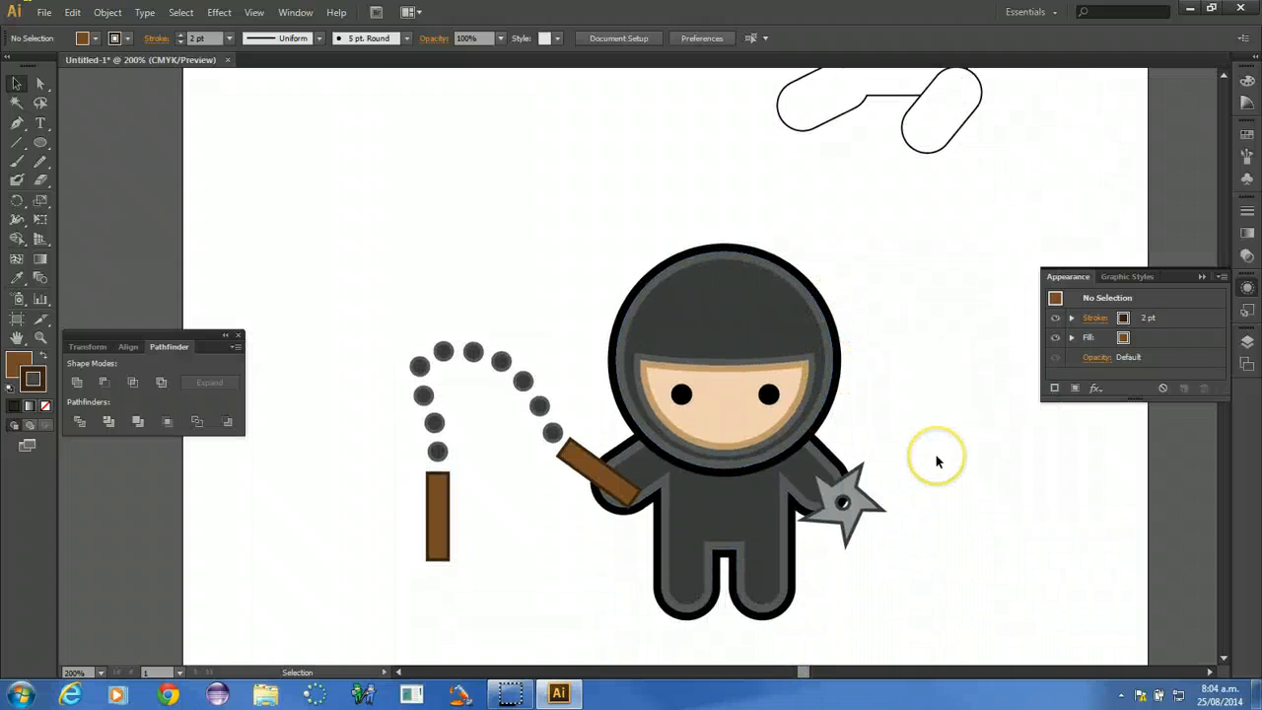